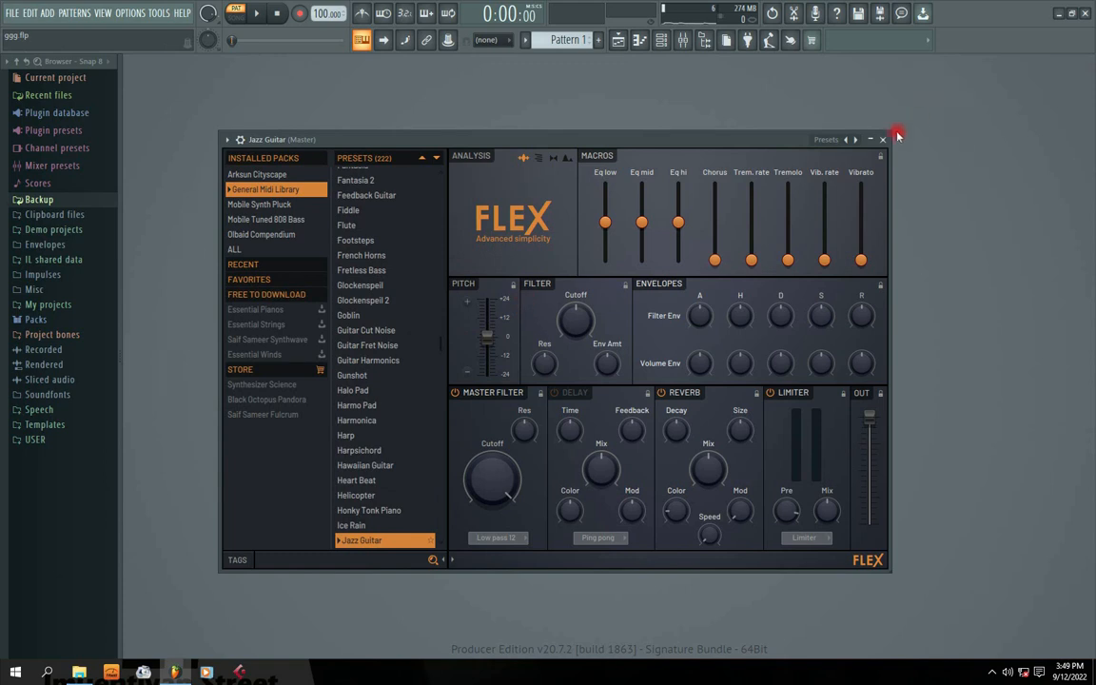
# Close the Jazz Guitar plugin, open the mixer and arrange it beside the channel rack.
pyautogui.click(882, 139)
pyautogui.moveTo(481, 242); pyautogui.dragTo(459, 257)
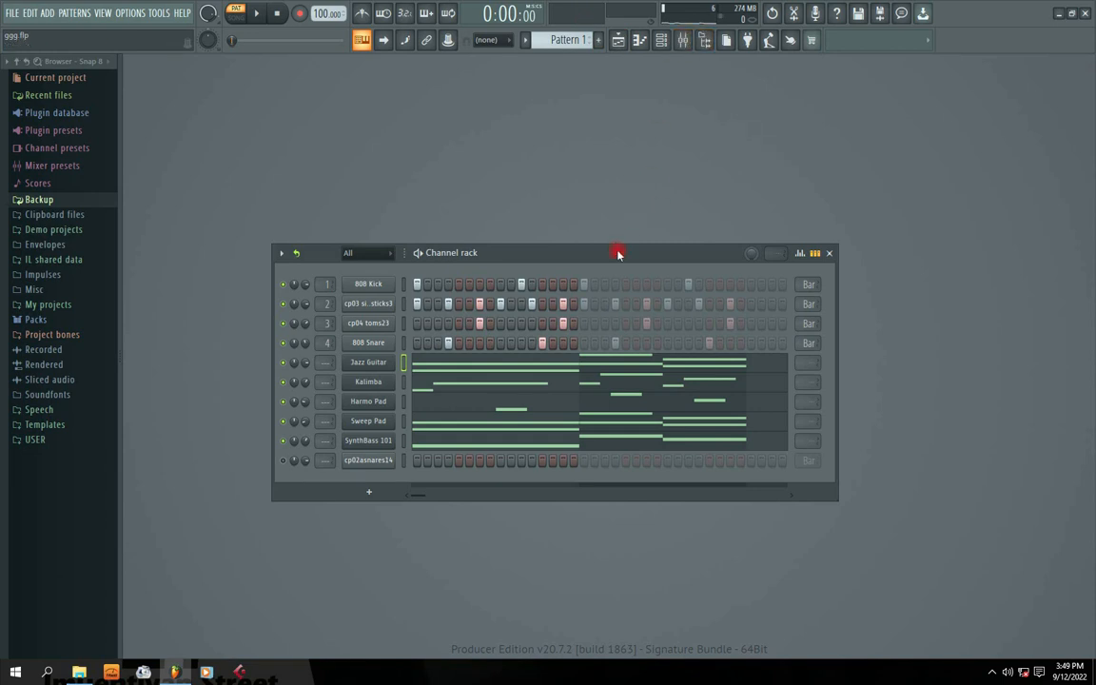
pyautogui.moveTo(616, 252); pyautogui.dragTo(512, 186)
pyautogui.click(618, 39)
pyautogui.moveTo(612, 134); pyautogui.dragTo(739, 143)
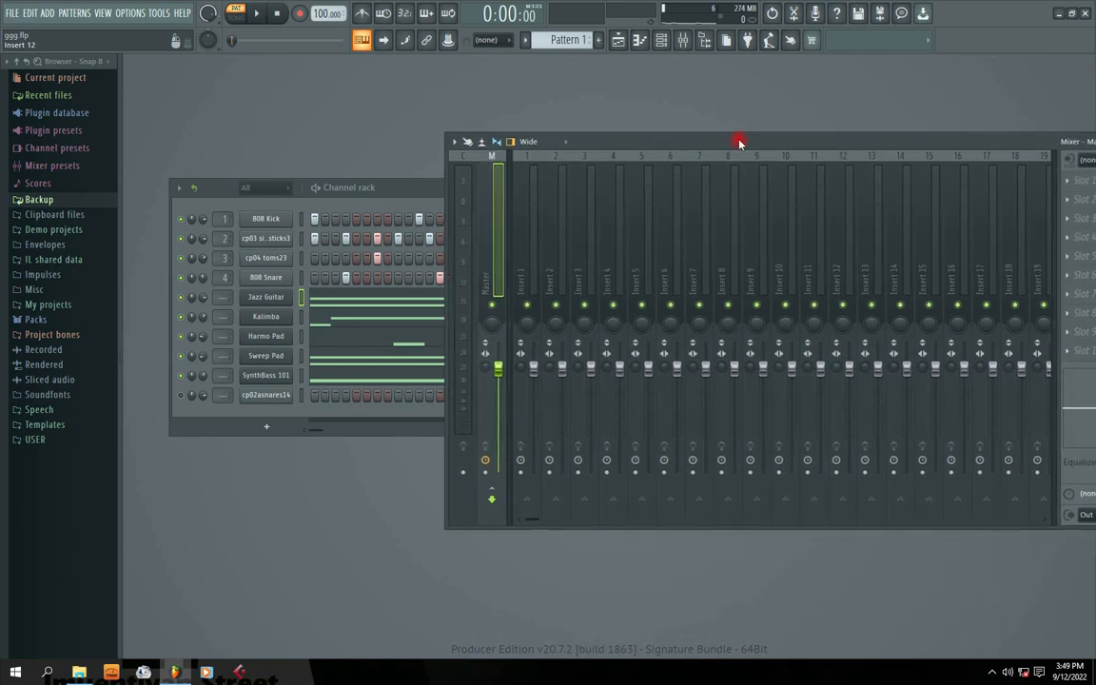
# Play Pattern 1 and watch the levels of the mixer inserts used by the drum channels, ending with playback stopped.
pyautogui.click(524, 272)
pyautogui.click(582, 278)
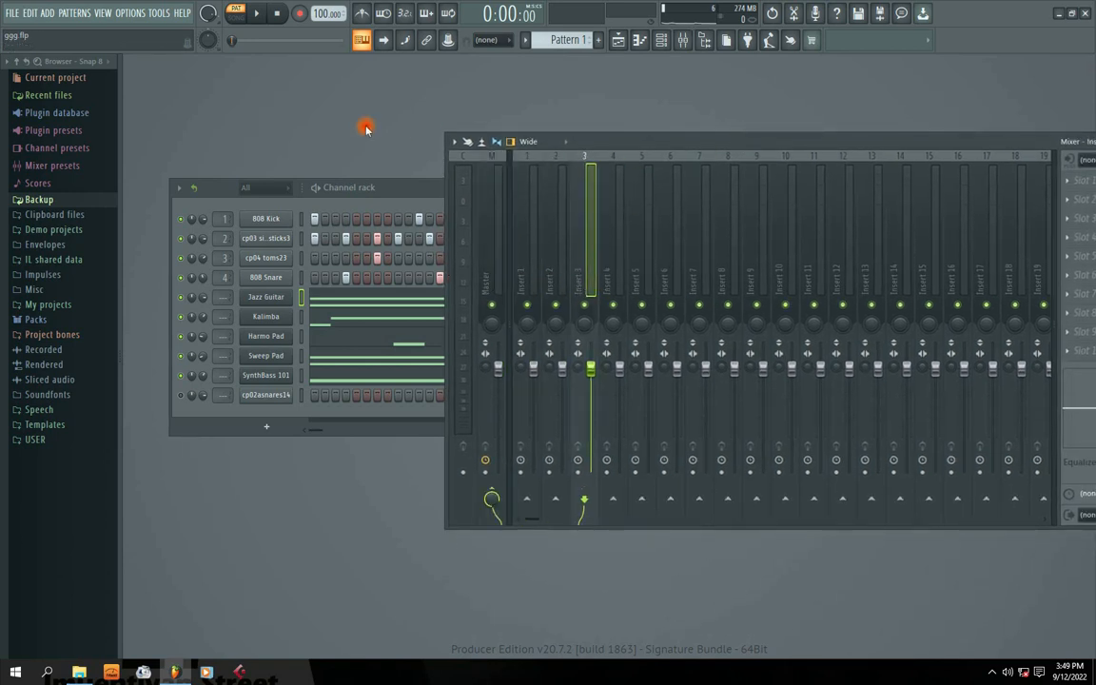
pyautogui.click(256, 14)
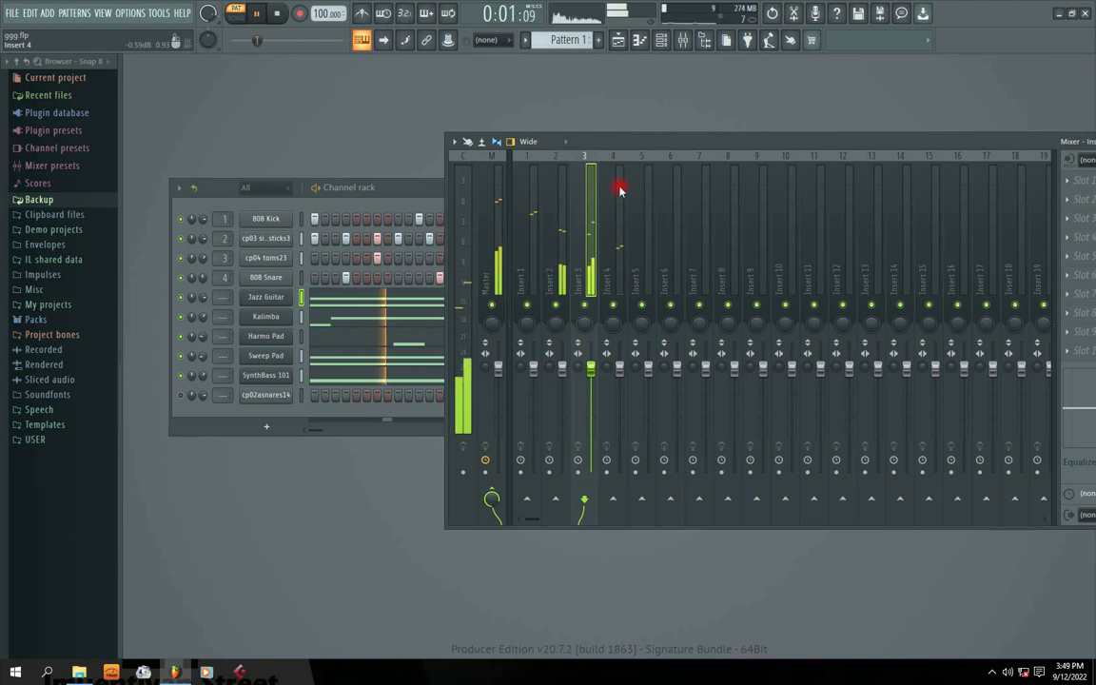
pyautogui.click(367, 186)
pyautogui.click(677, 142)
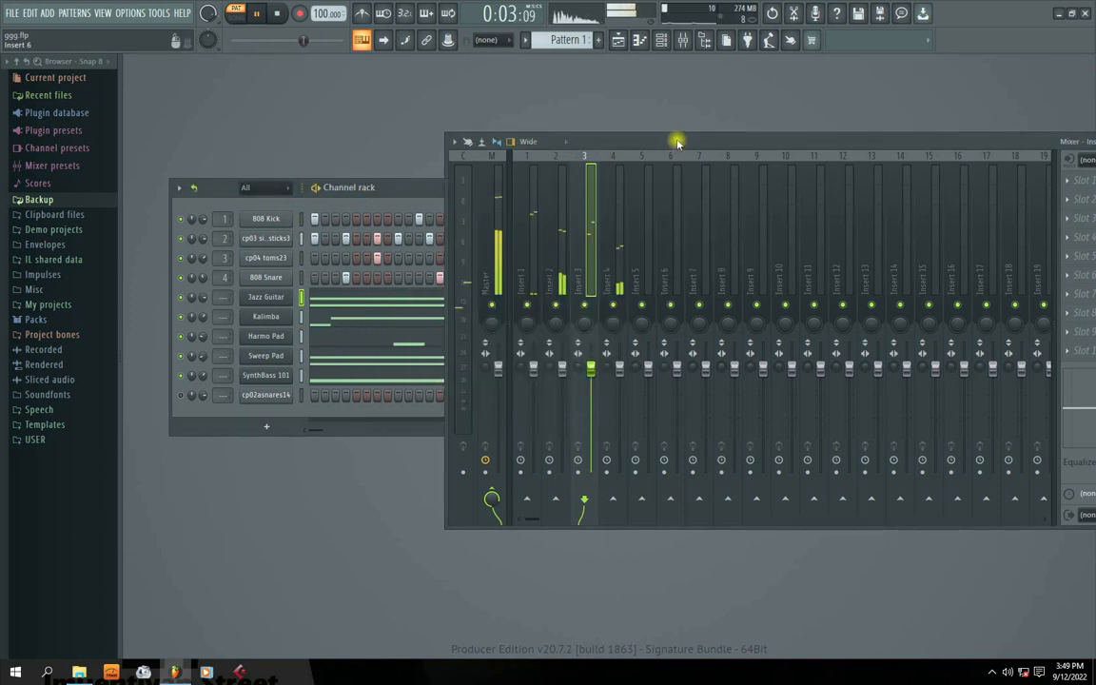
pyautogui.press('space')
# Route 808 Kick, cp03 sidesticks3, cp04 toms23 and 808 Snare back to the Master, and play the pattern to check the levels.
pyautogui.moveTo(226, 220); pyautogui.dragTo(225, 251)
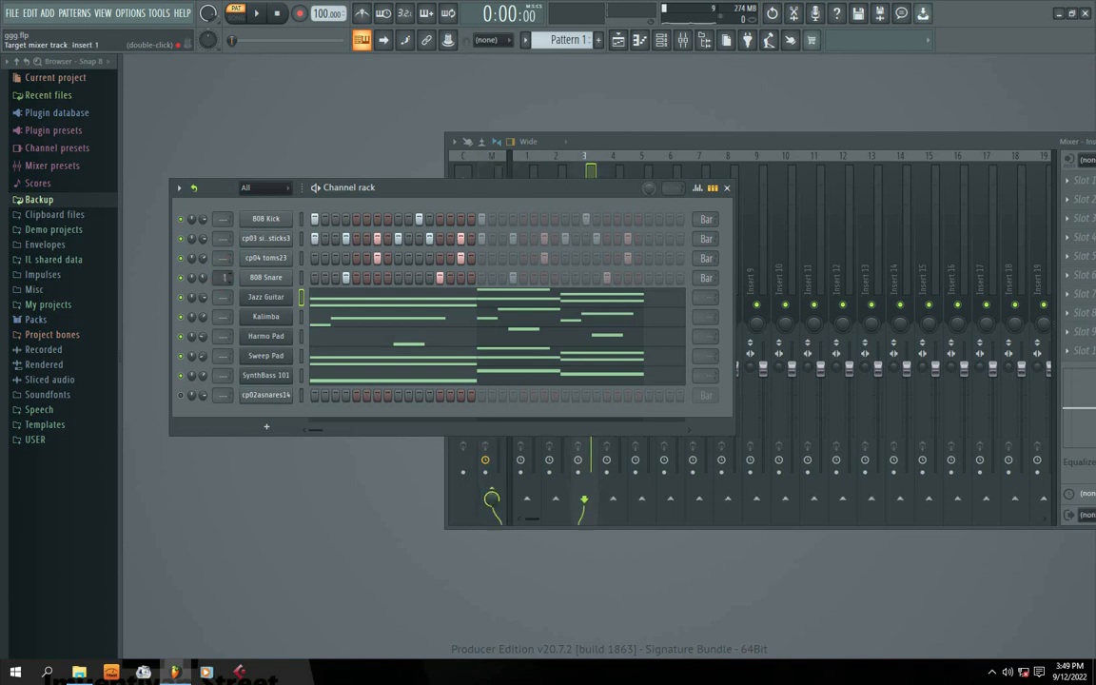
pyautogui.moveTo(679, 146); pyautogui.dragTo(677, 95)
pyautogui.press('space')
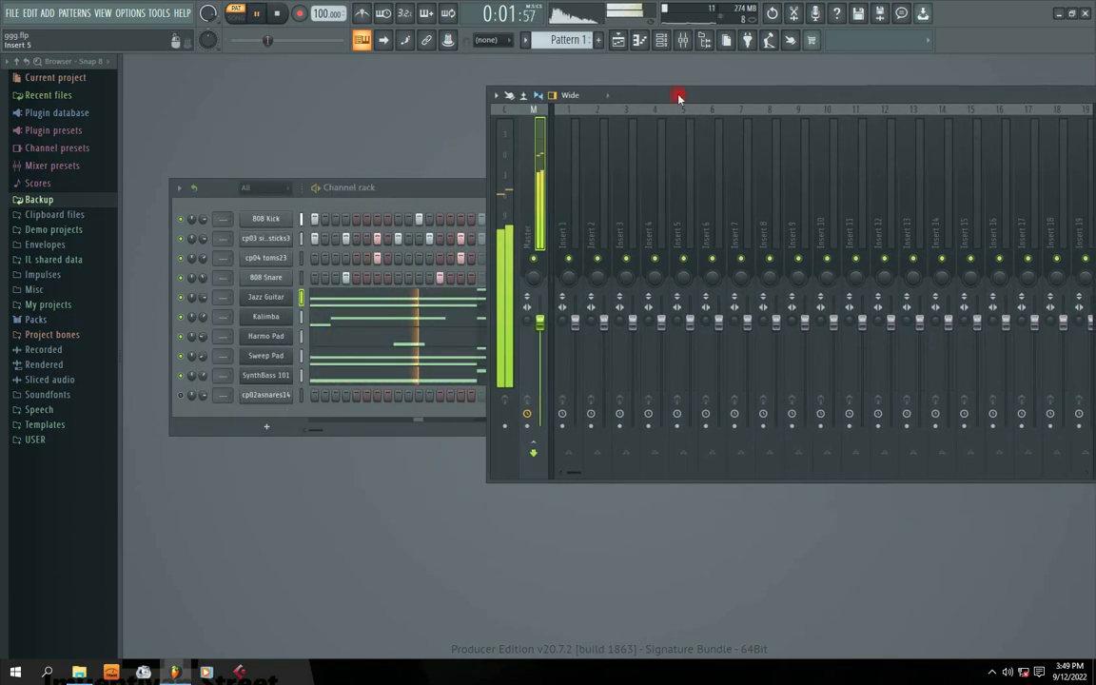
pyautogui.press('space')
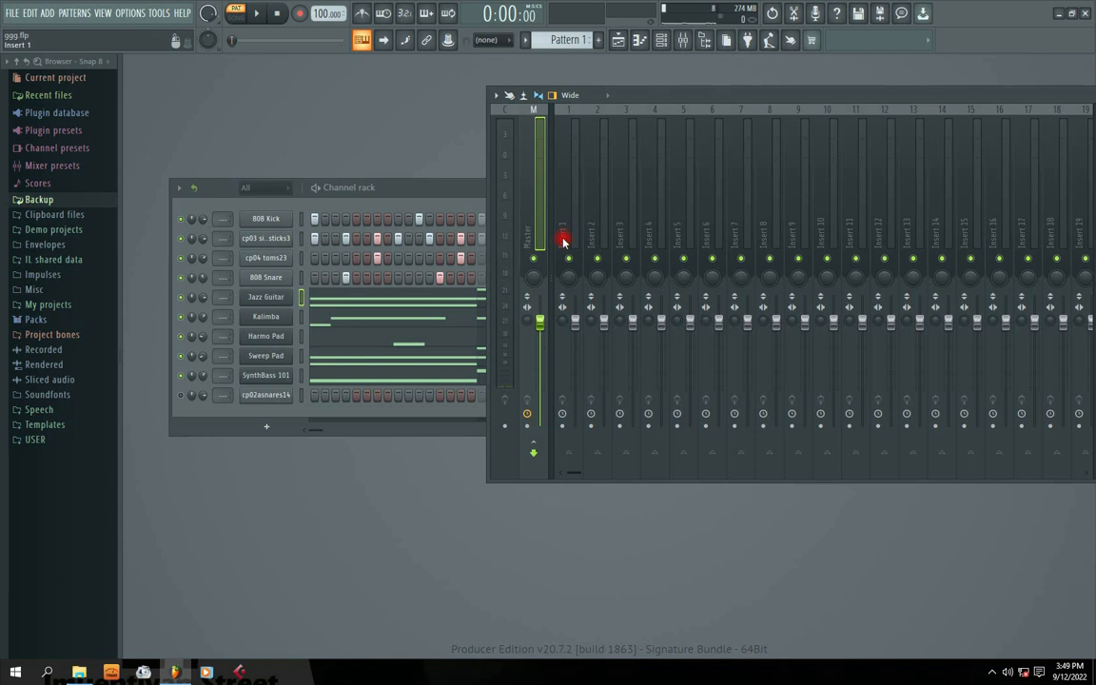
# Reposition the mixer and channel rack windows so the channel names and mixer tracks are accessible.
pyautogui.moveTo(975, 98); pyautogui.dragTo(738, 102)
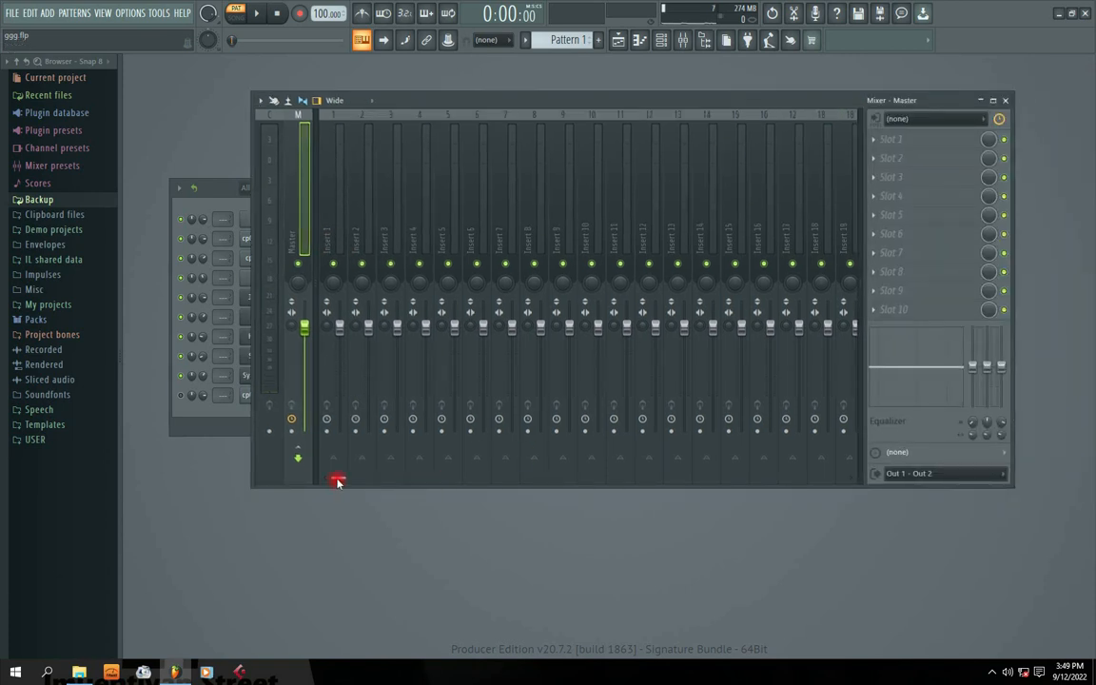
pyautogui.moveTo(337, 481)
pyautogui.mouseDown()
pyautogui.moveTo(875, 483)
pyautogui.moveTo(651, 470)
pyautogui.moveTo(328, 475)
pyautogui.mouseUp()
pyautogui.moveTo(402, 99); pyautogui.dragTo(577, 103)
pyautogui.moveTo(367, 185); pyautogui.dragTo(333, 166)
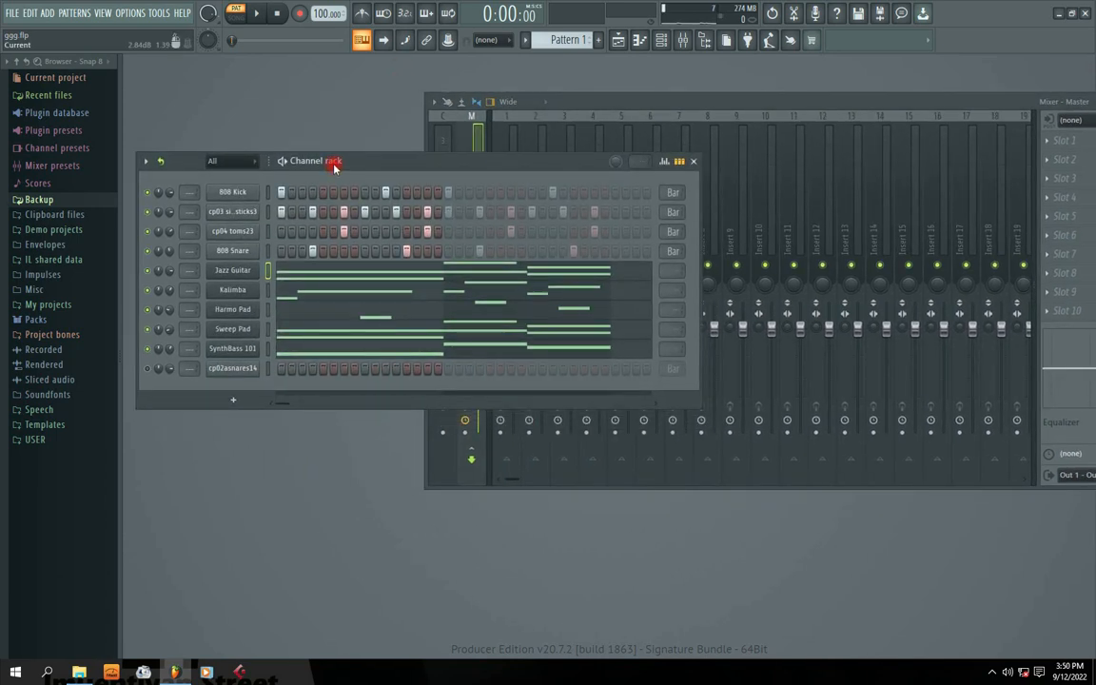
pyautogui.moveTo(305, 164); pyautogui.dragTo(324, 151)
# Examine the instrument windows of the channels from 808 Kick down to Jazz Guitar one after another.
pyautogui.click(251, 179)
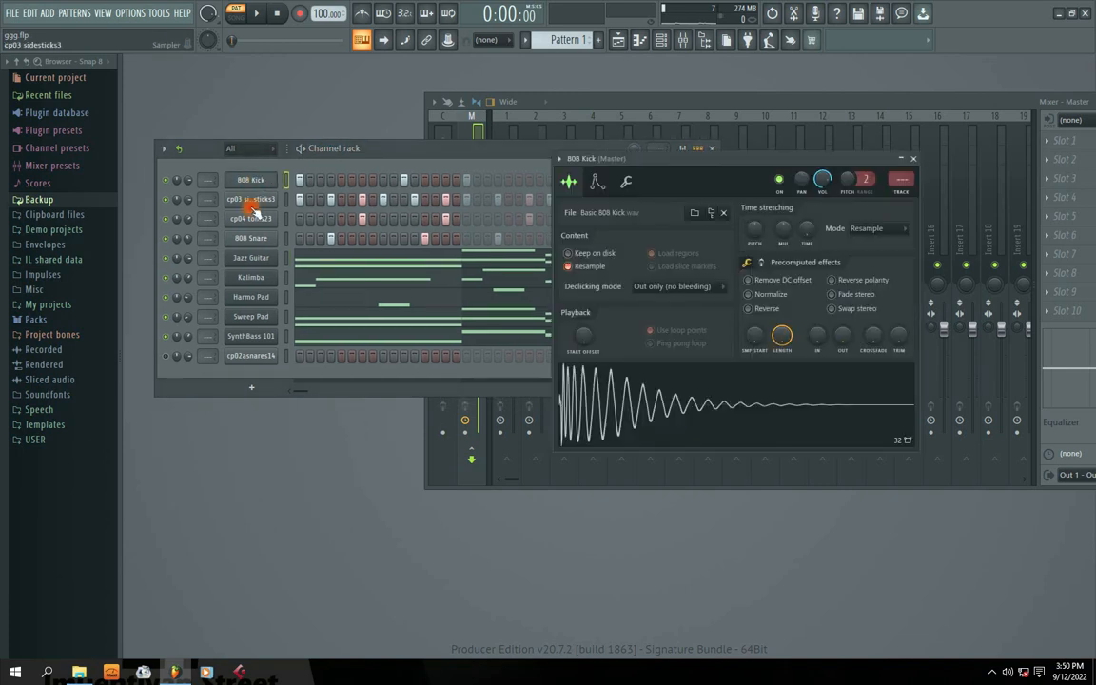
pyautogui.click(251, 200)
pyautogui.click(238, 219)
pyautogui.click(246, 242)
pyautogui.click(247, 259)
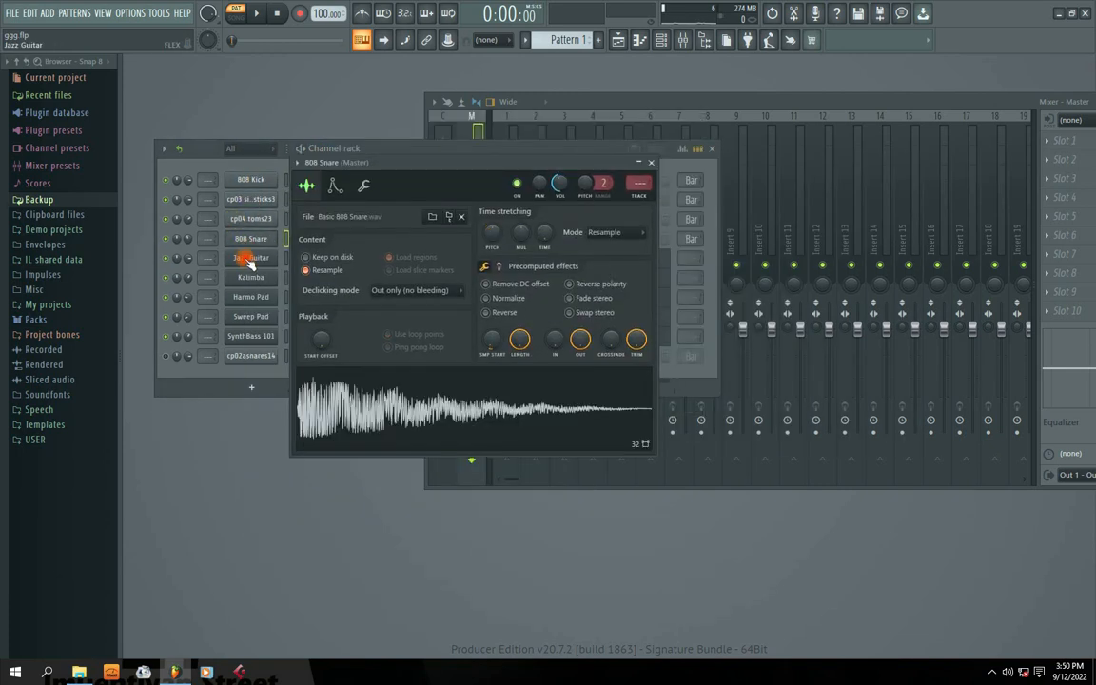
pyautogui.click(249, 276)
pyautogui.moveTo(314, 139)
pyautogui.mouseDown()
pyautogui.moveTo(579, 184)
pyautogui.moveTo(625, 181)
pyautogui.mouseUp()
pyautogui.click(253, 301)
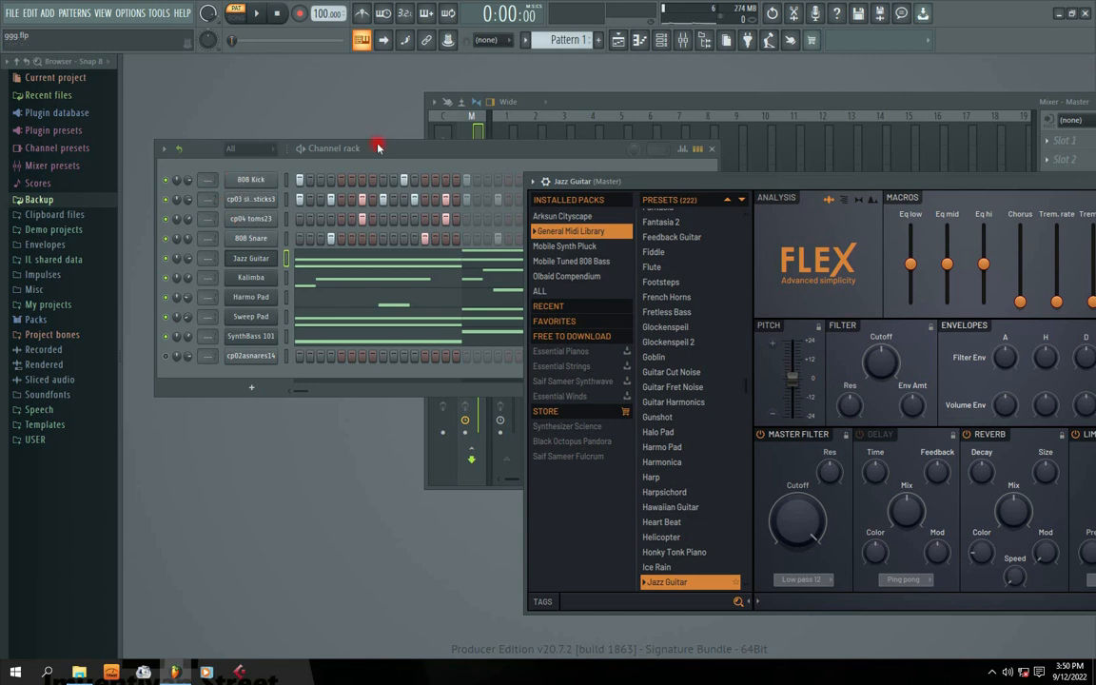
# Close the Jazz Guitar plugin and separate the channel rack and mixer windows.
pyautogui.moveTo(378, 147); pyautogui.dragTo(359, 218)
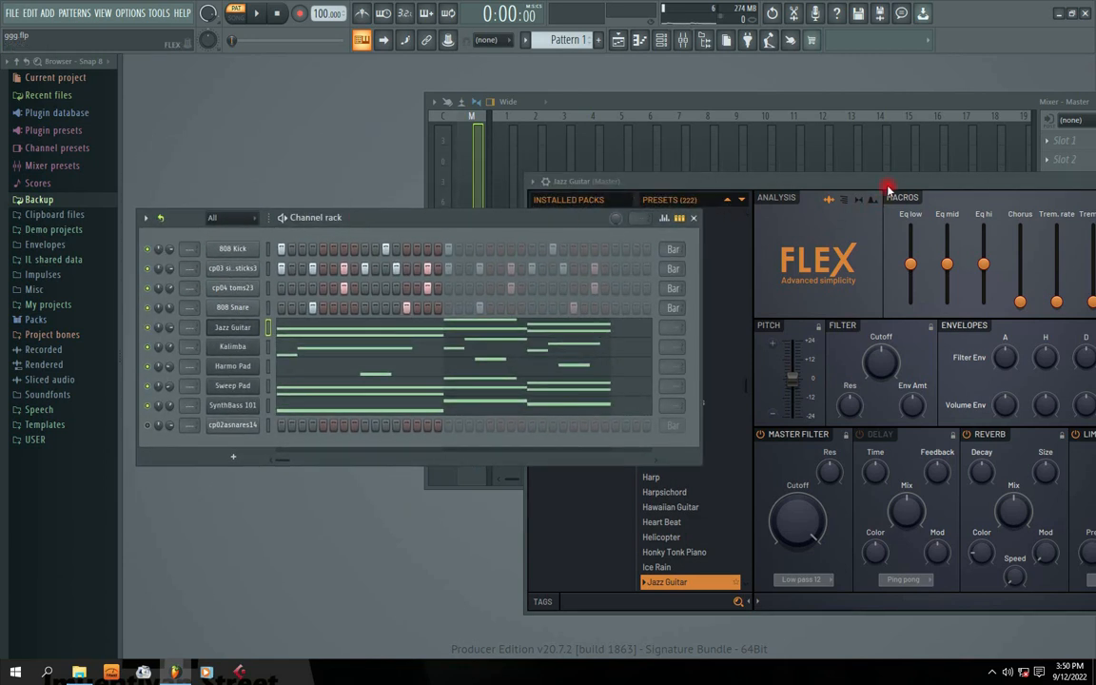
pyautogui.moveTo(884, 186); pyautogui.dragTo(485, 216)
pyautogui.click(786, 213)
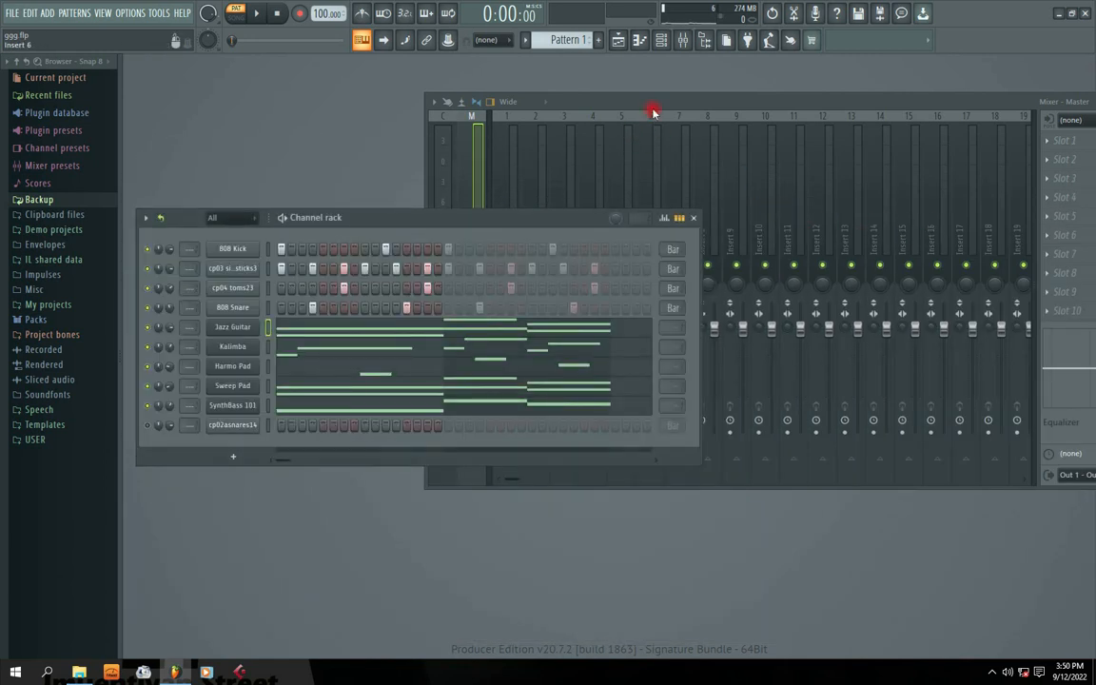
pyautogui.moveTo(651, 108); pyautogui.dragTo(807, 107)
pyautogui.moveTo(487, 220); pyautogui.dragTo(491, 183)
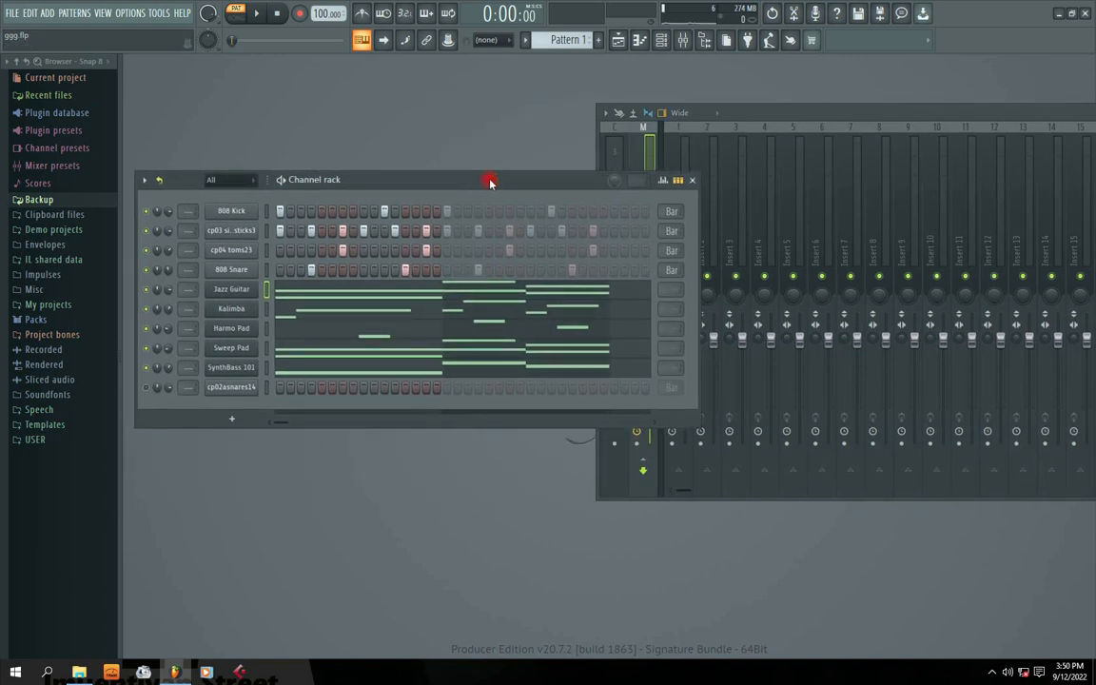
# Lower the volume faders of Insert 1 through Insert 7 to differing levels in the mixer.
pyautogui.moveTo(761, 112); pyautogui.dragTo(486, 123)
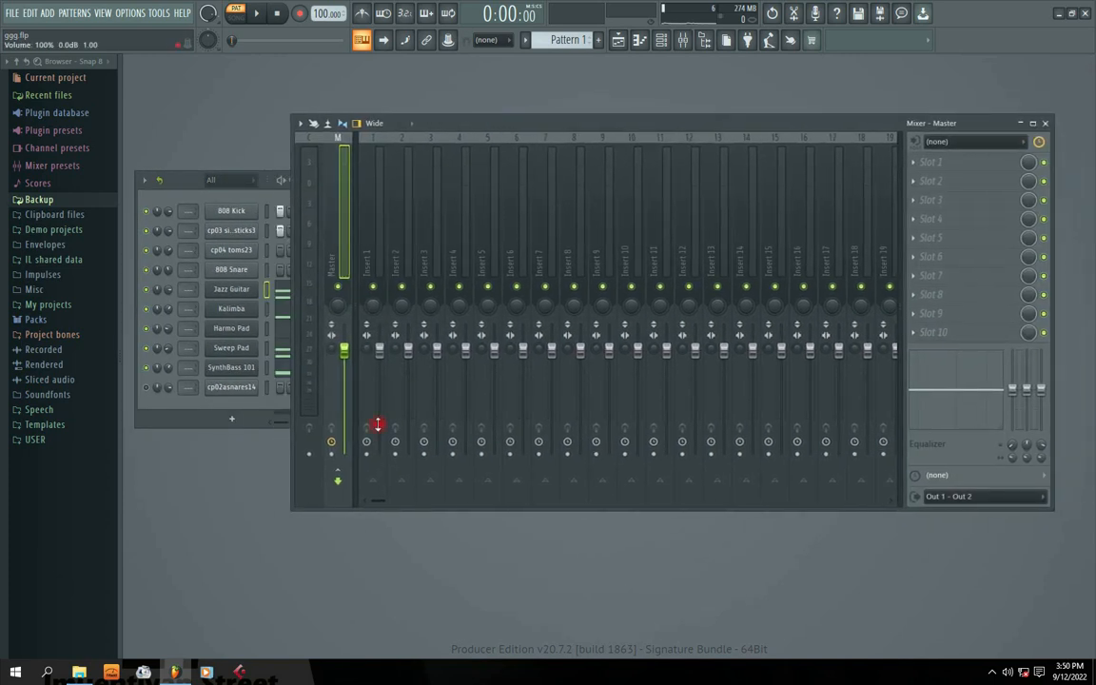
pyautogui.moveTo(380, 350); pyautogui.dragTo(408, 406)
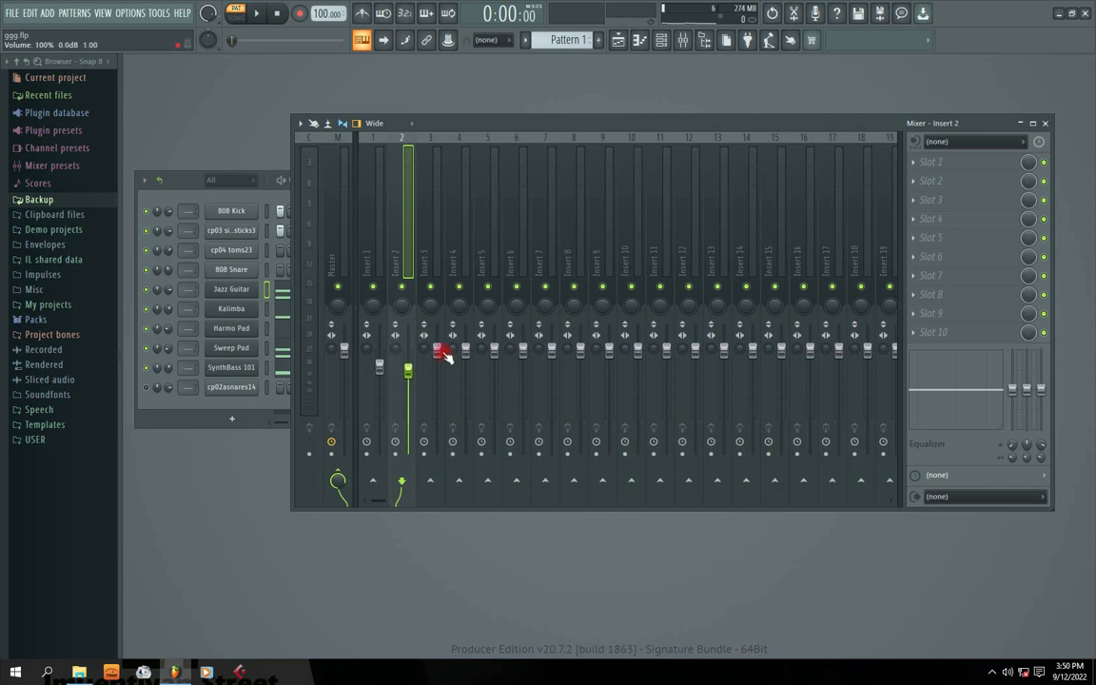
pyautogui.moveTo(444, 354); pyautogui.dragTo(494, 388)
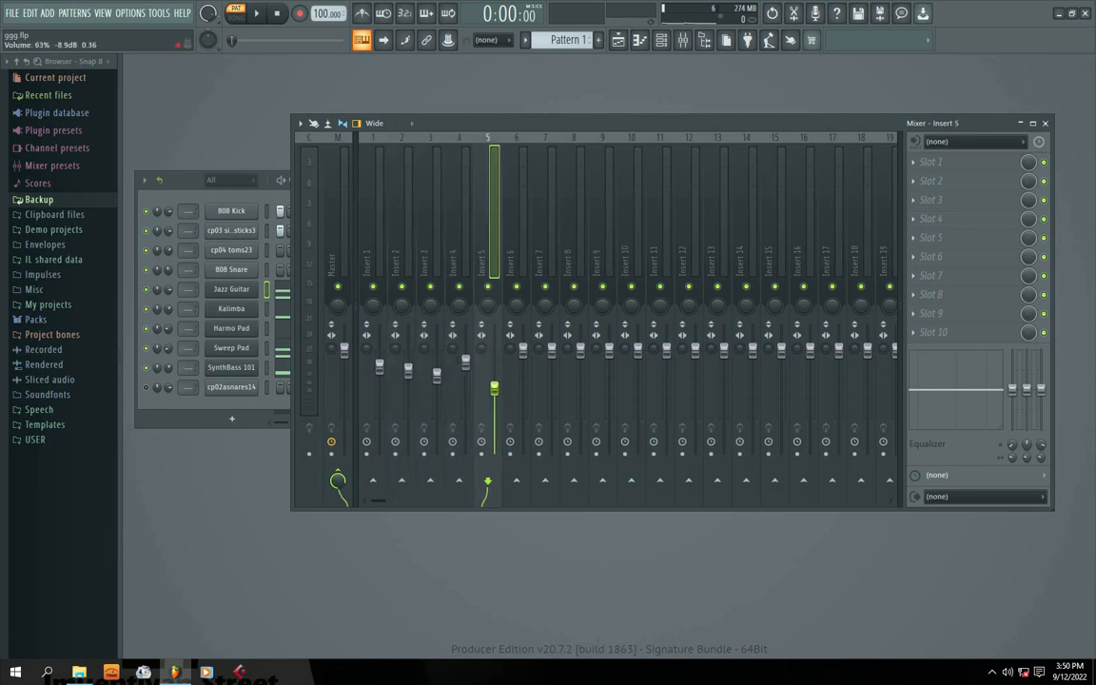
pyautogui.moveTo(523, 350); pyautogui.dragTo(552, 362)
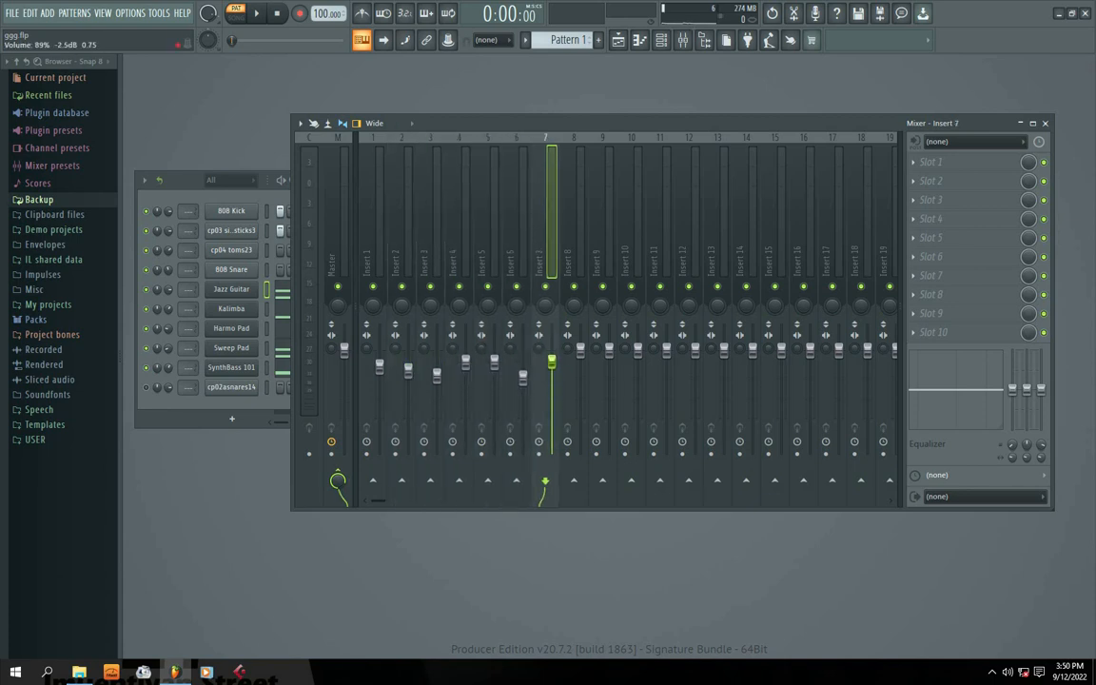
# Route the 808 Kick channel to mixer track Insert 1.
pyautogui.moveTo(433, 118); pyautogui.dragTo(626, 102)
pyautogui.moveTo(379, 182); pyautogui.dragTo(369, 275)
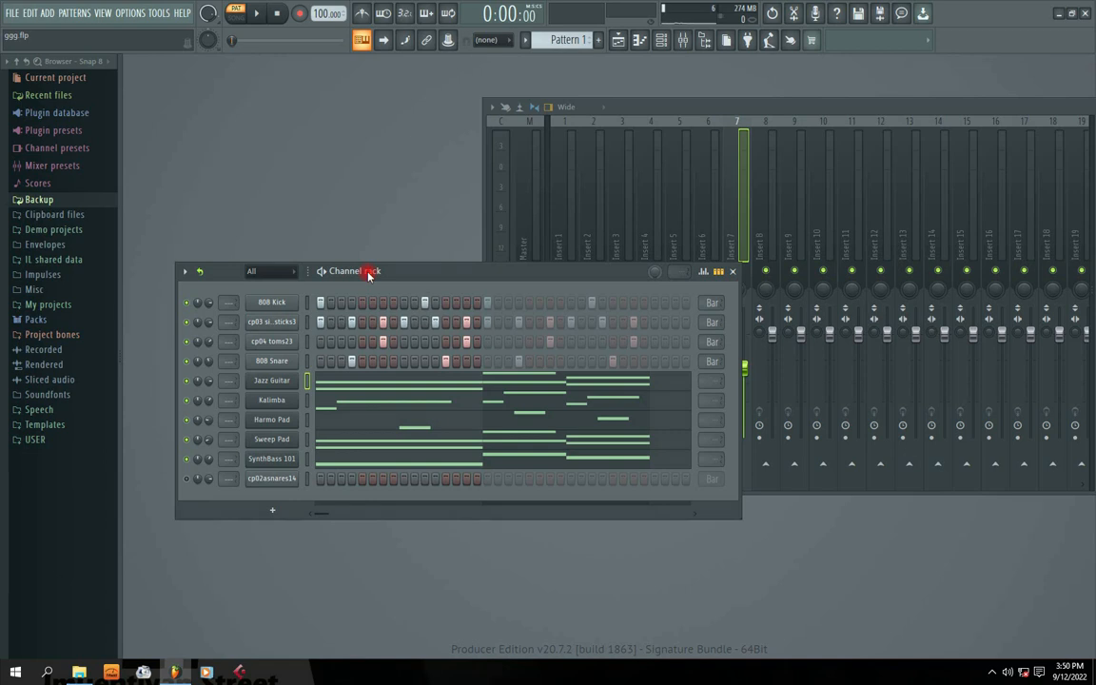
pyautogui.moveTo(369, 273); pyautogui.dragTo(370, 258)
pyautogui.click(229, 288)
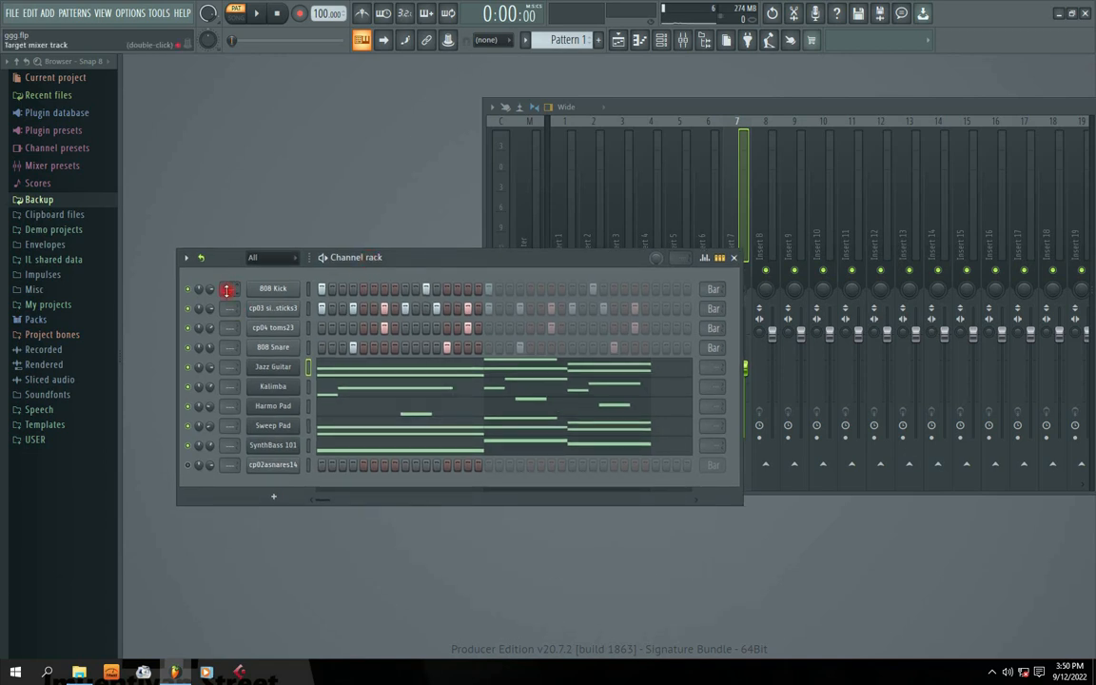
pyautogui.moveTo(229, 288); pyautogui.dragTo(229, 283)
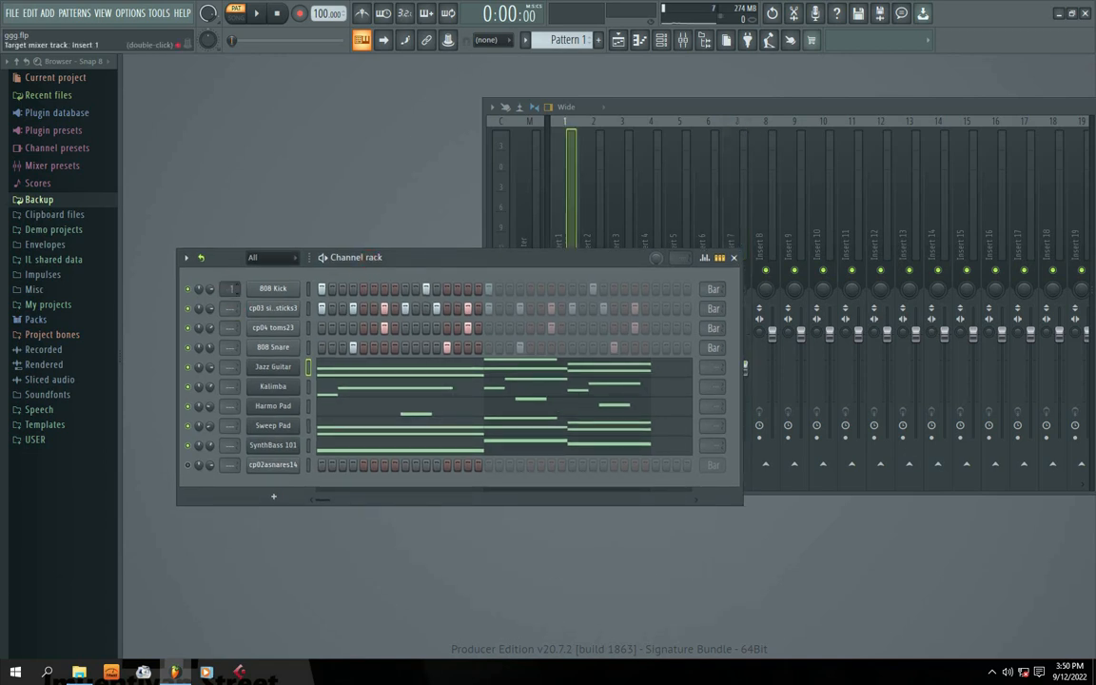
# Move the channel rack clear of the mixer and route the cp03 sidesticks3 channel to Insert 2.
pyautogui.moveTo(556, 255); pyautogui.dragTo(548, 382)
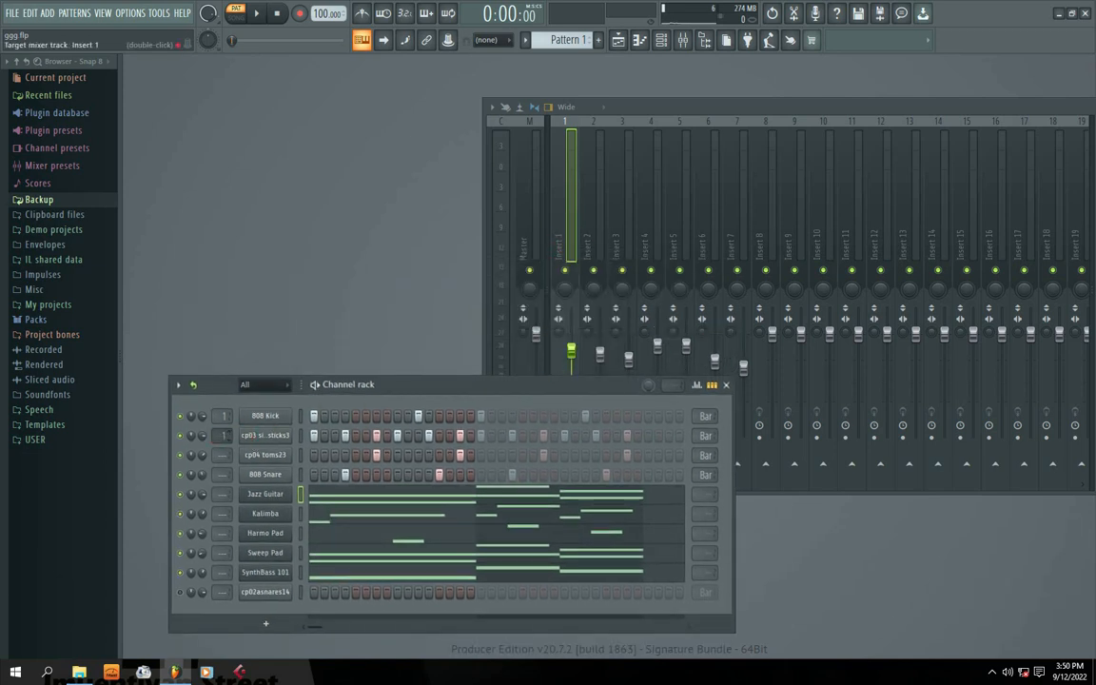
pyautogui.moveTo(224, 435); pyautogui.dragTo(224, 429)
pyautogui.click(565, 273)
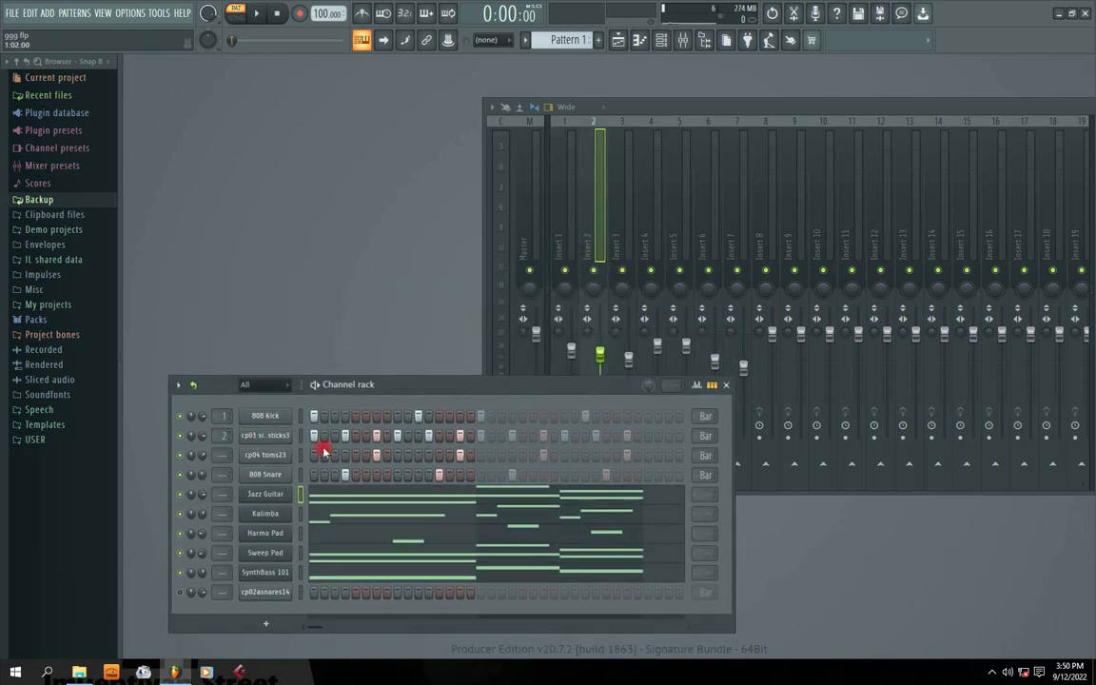
# Route the remaining channels, from cp04 toms23 to cp02asnares14, to Inserts 3 through 10 in order.
pyautogui.click(227, 456)
pyautogui.moveTo(224, 455); pyautogui.dragTo(224, 527)
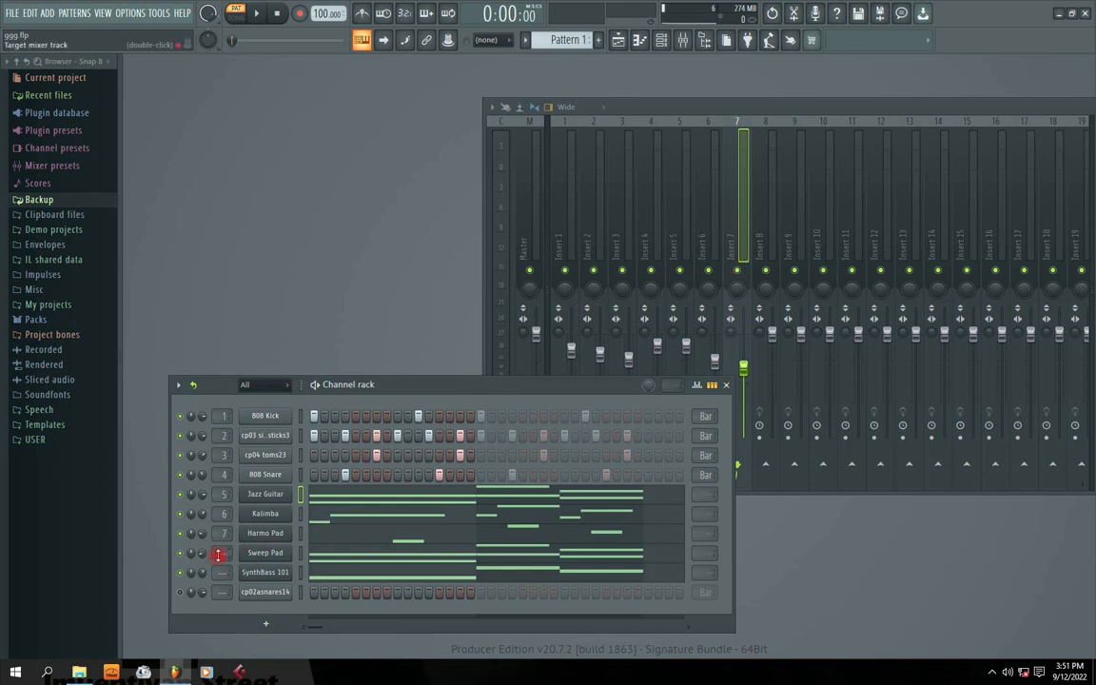
pyautogui.moveTo(218, 557); pyautogui.dragTo(217, 587)
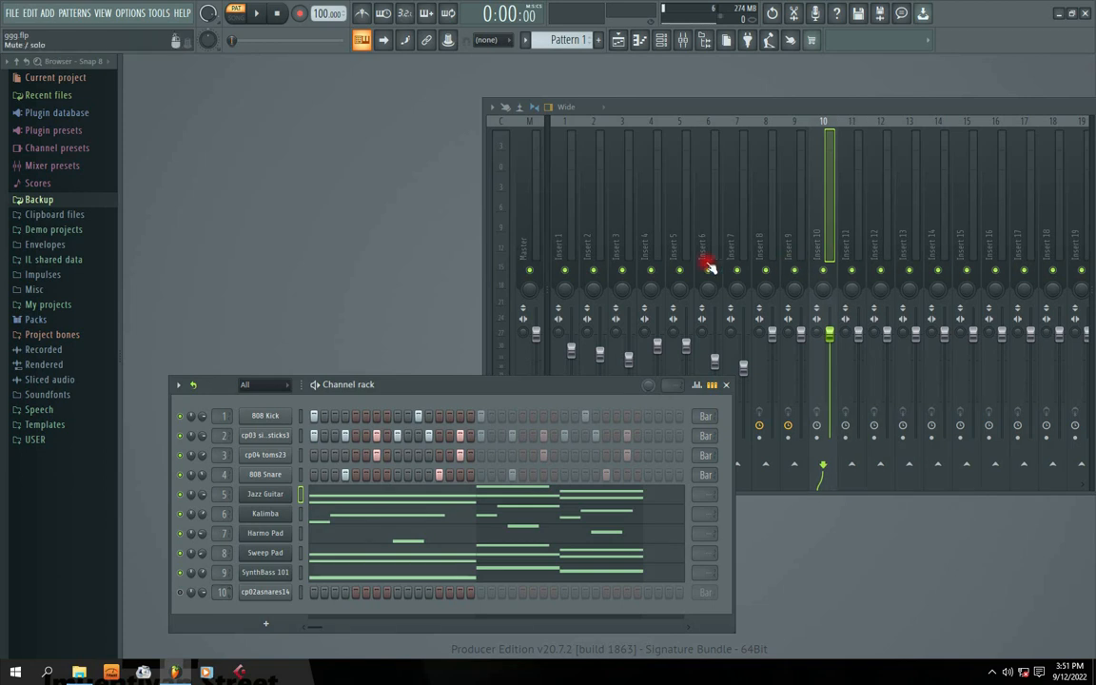
# Play the pattern with the mixer and channel rack arranged in view to check each channel's level on its own insert.
pyautogui.moveTo(737, 100); pyautogui.dragTo(761, 89)
pyautogui.moveTo(364, 383); pyautogui.dragTo(358, 337)
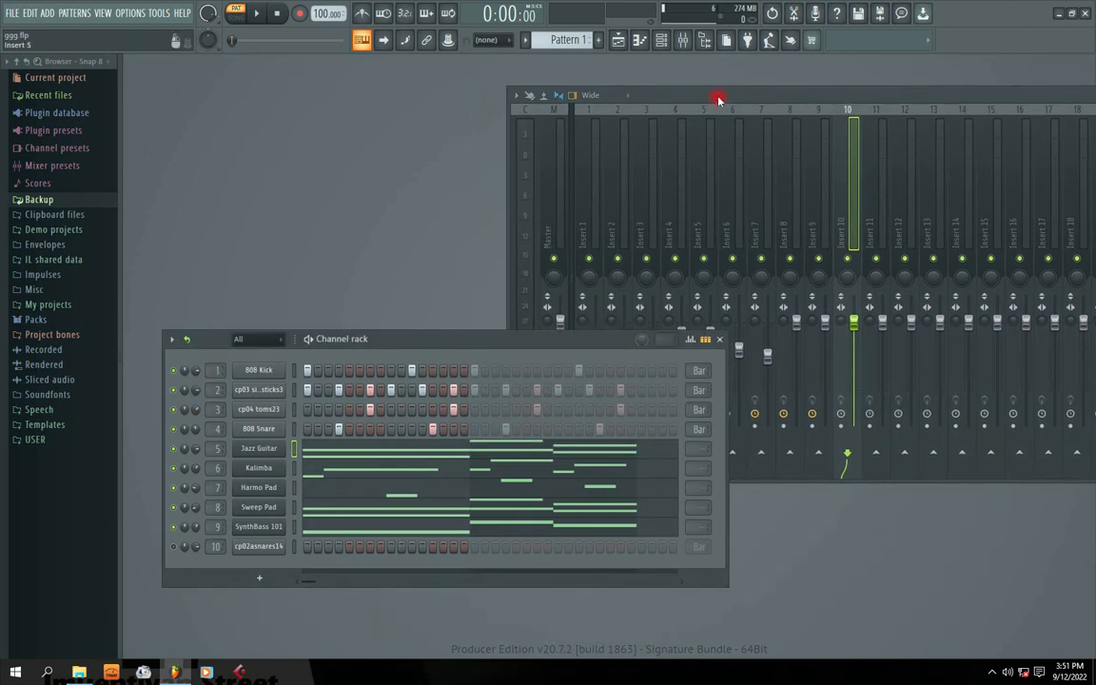
pyautogui.moveTo(441, 339); pyautogui.dragTo(454, 385)
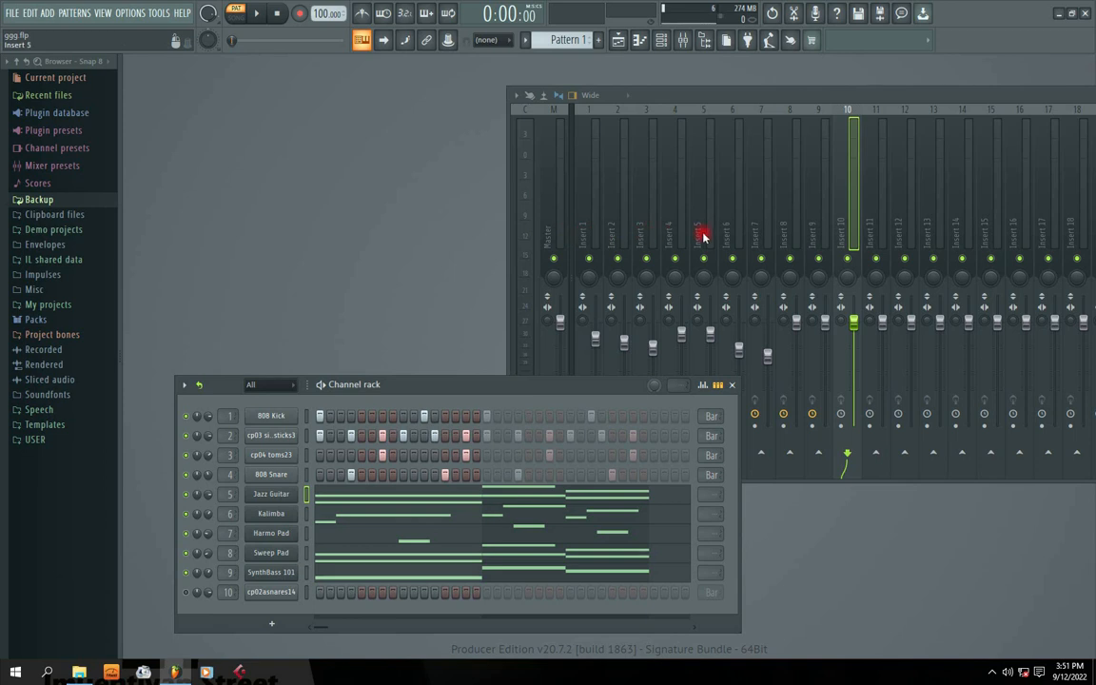
pyautogui.press('space')
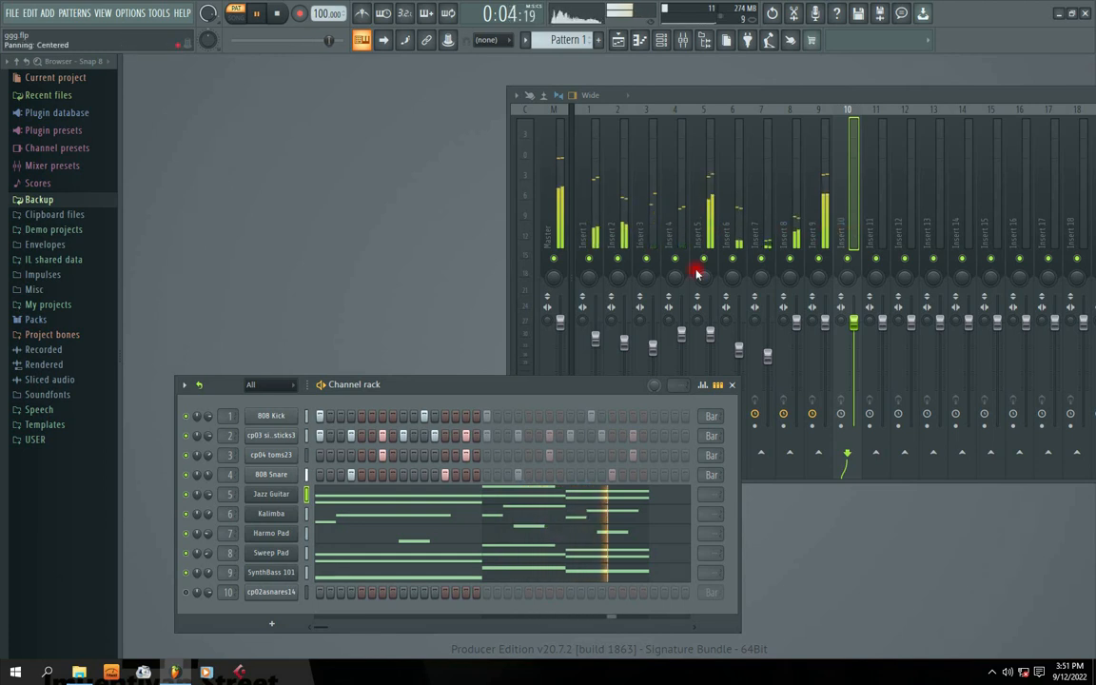
pyautogui.moveTo(436, 379); pyautogui.dragTo(433, 335)
pyautogui.moveTo(754, 115); pyautogui.dragTo(728, 86)
pyautogui.click(365, 334)
pyautogui.moveTo(395, 340); pyautogui.dragTo(396, 360)
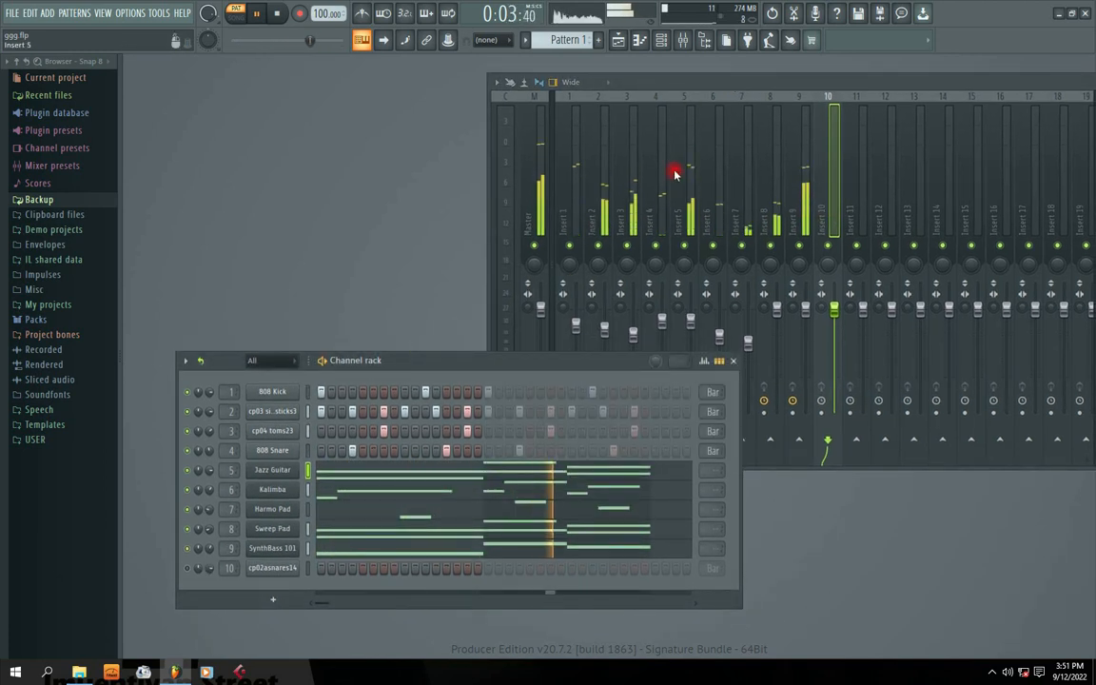
pyautogui.press('space')
# Stop playback, move the channel rack within view of the mixer and set all ten channels' target mixer track back to Master.
pyautogui.moveTo(475, 371); pyautogui.dragTo(492, 362)
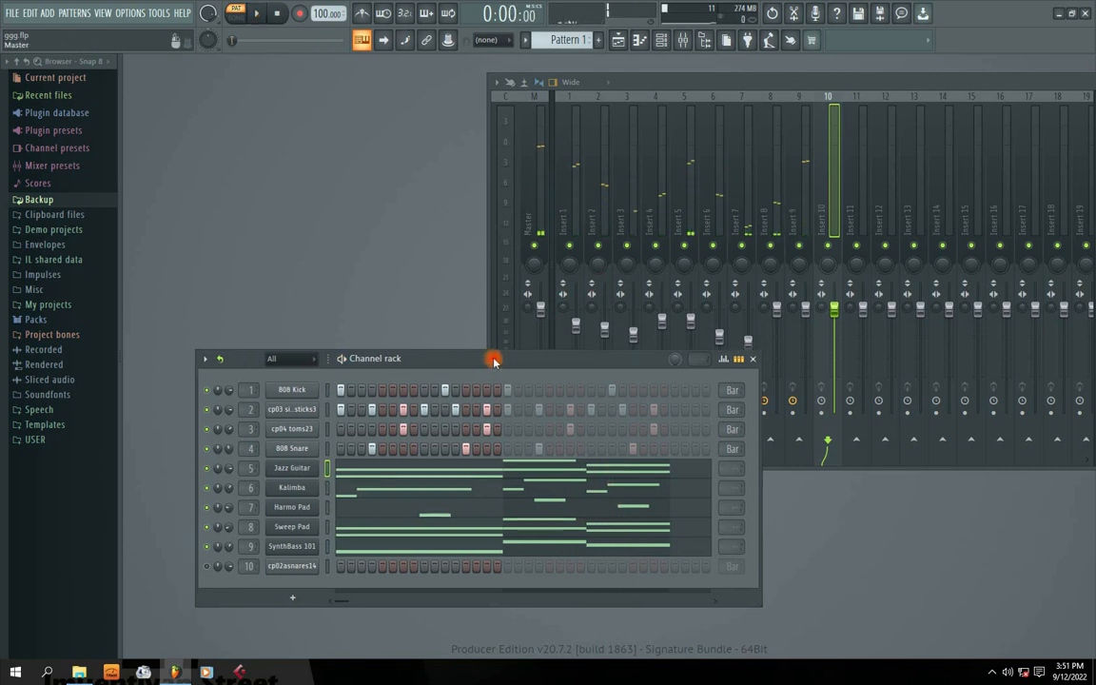
pyautogui.moveTo(374, 355); pyautogui.dragTo(381, 351)
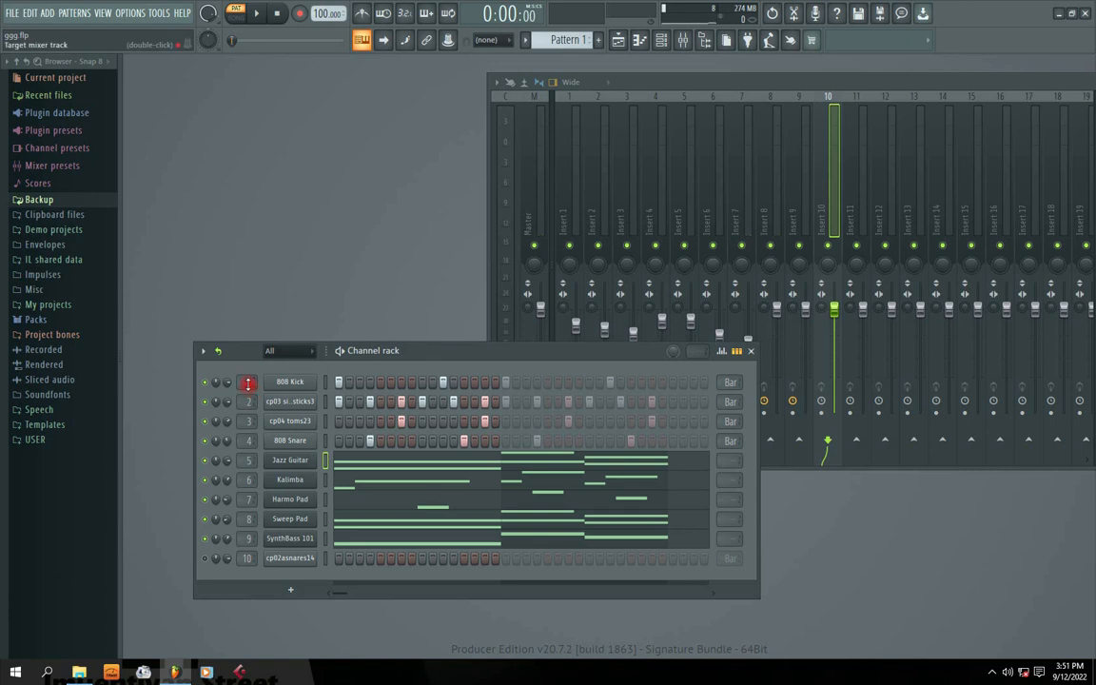
pyautogui.scroll(-1, 246, 382)
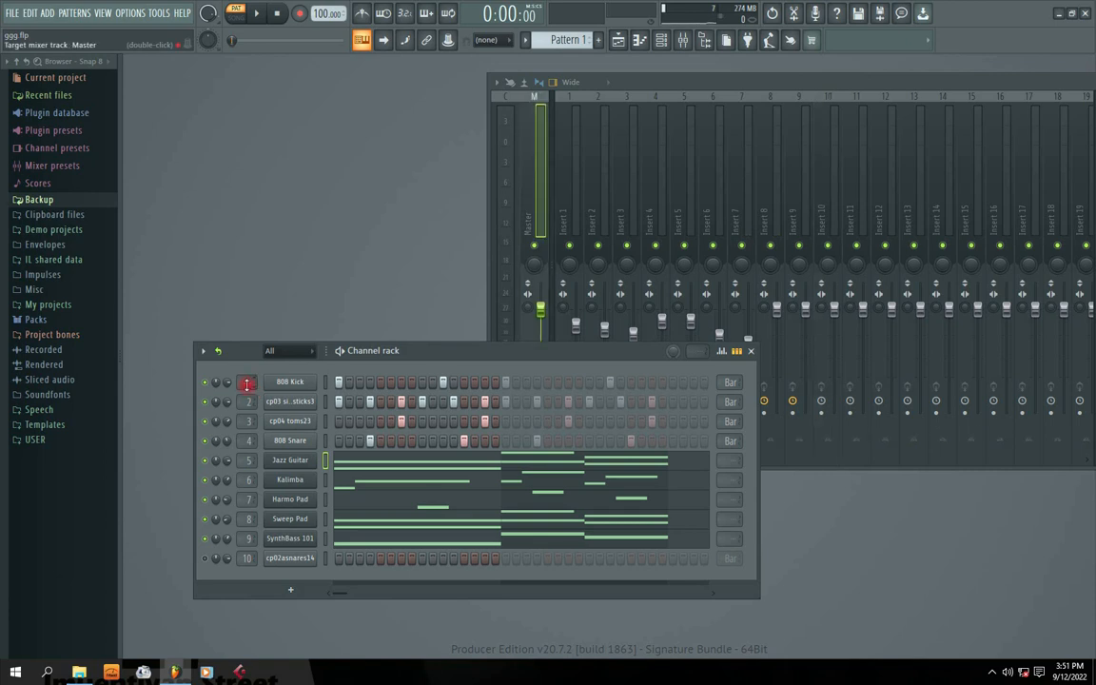
pyautogui.scroll(-1, 249, 420)
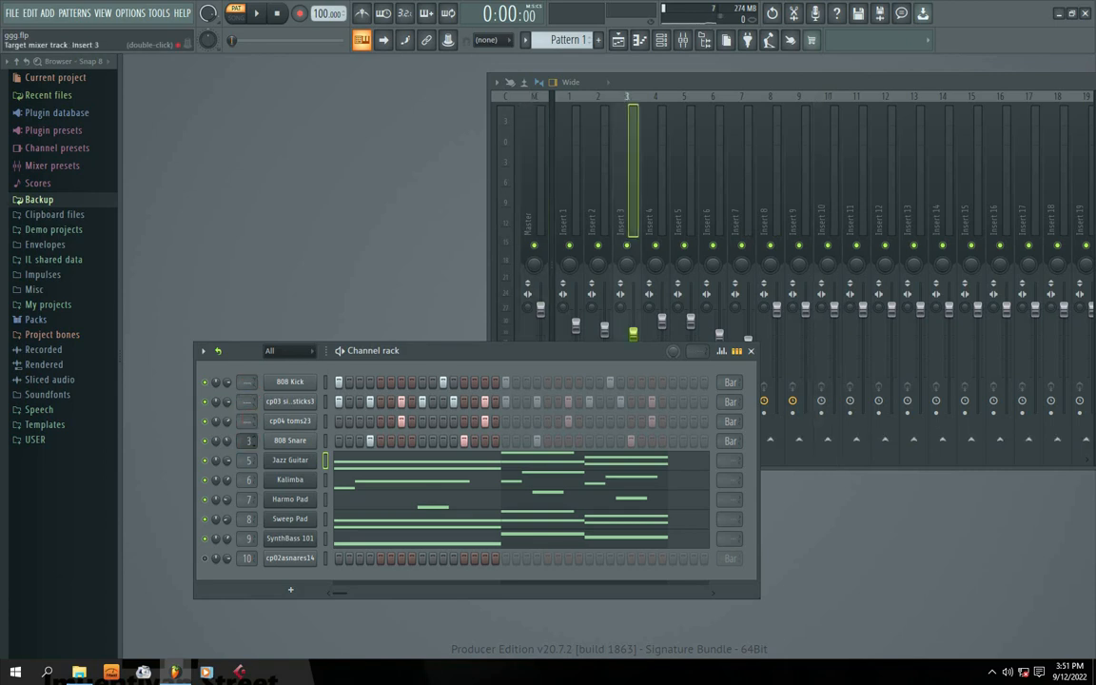
pyautogui.scroll(-1, 246, 441)
pyautogui.scroll(-1, 249, 481)
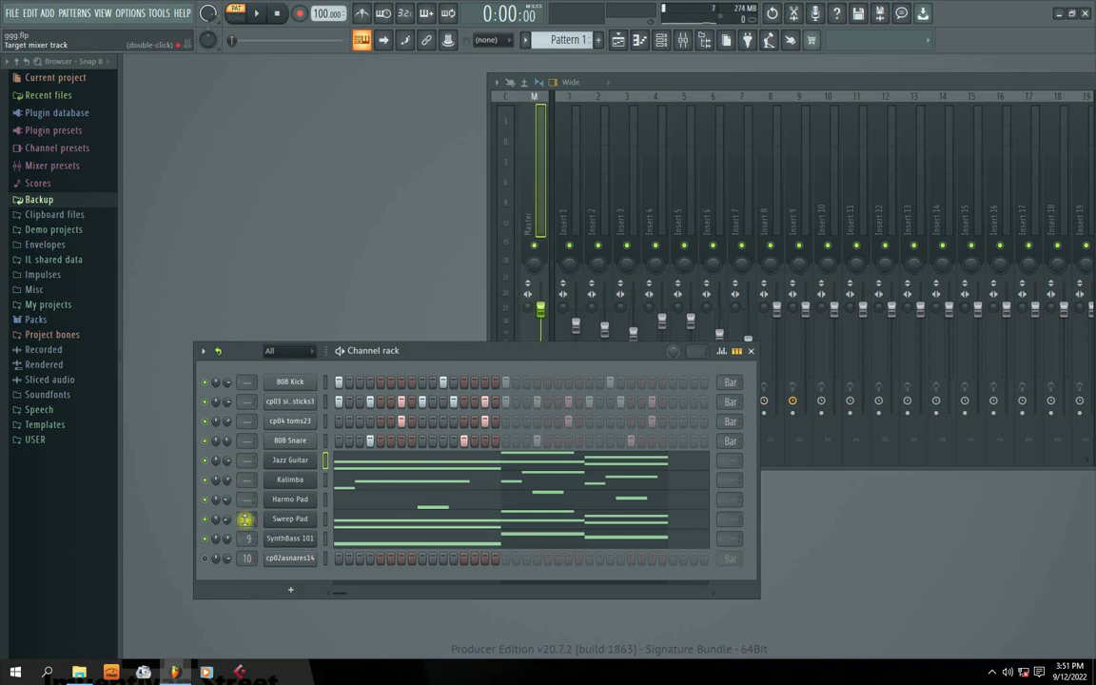
pyautogui.scroll(-1, 244, 539)
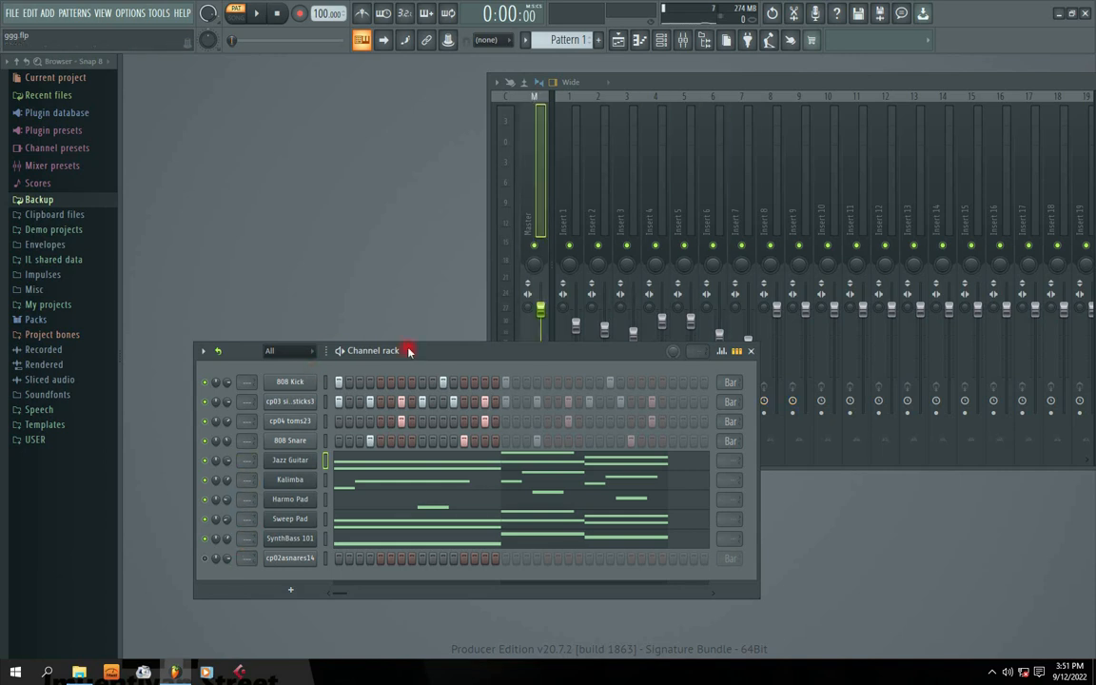
# Move the channel rack clear and select all ten channels at once with their channel selectors.
pyautogui.moveTo(409, 351); pyautogui.dragTo(374, 300)
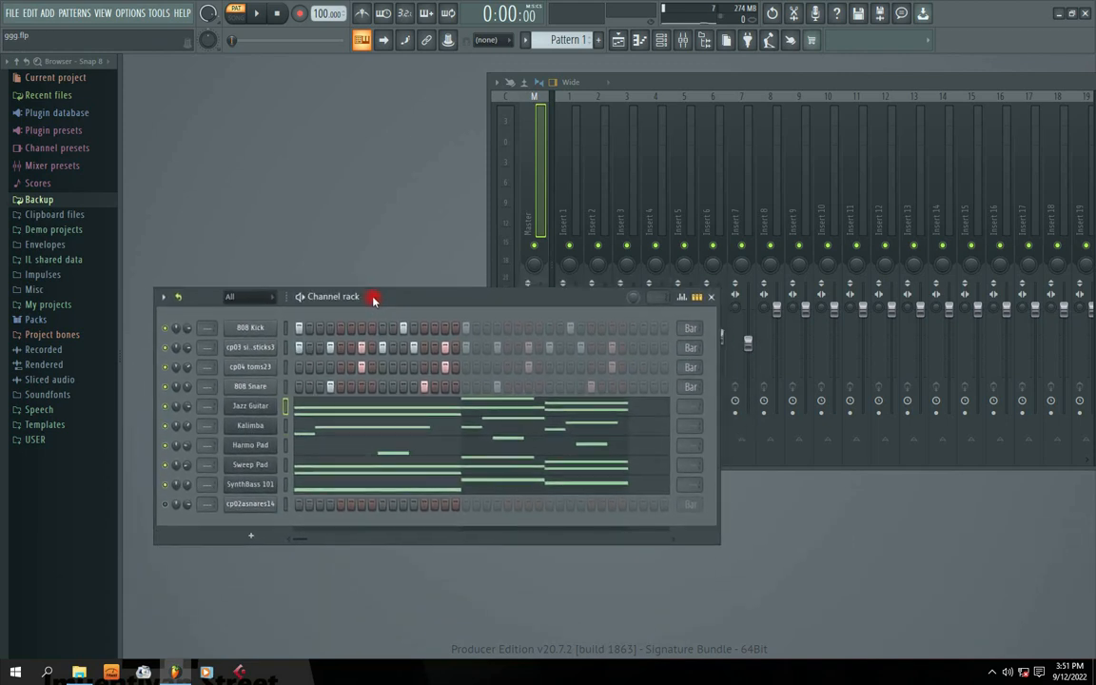
pyautogui.click(285, 347)
pyautogui.click(284, 426)
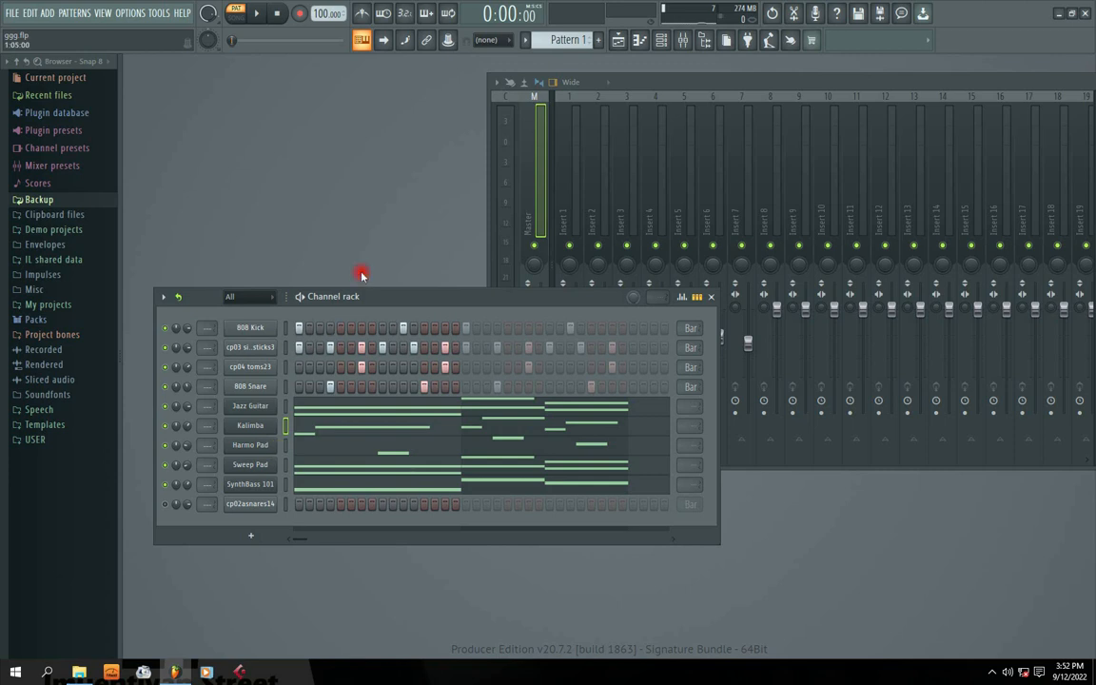
pyautogui.moveTo(366, 297); pyautogui.dragTo(394, 288)
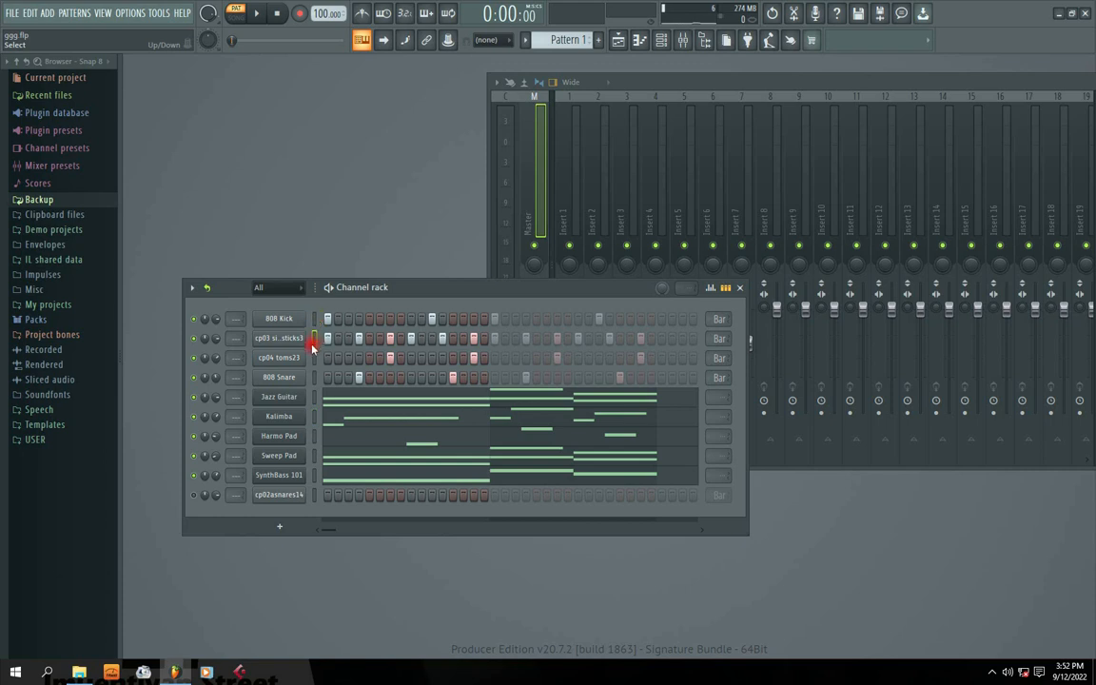
pyautogui.click(314, 320)
pyautogui.doubleClick(316, 324)
pyautogui.doubleClick(316, 327)
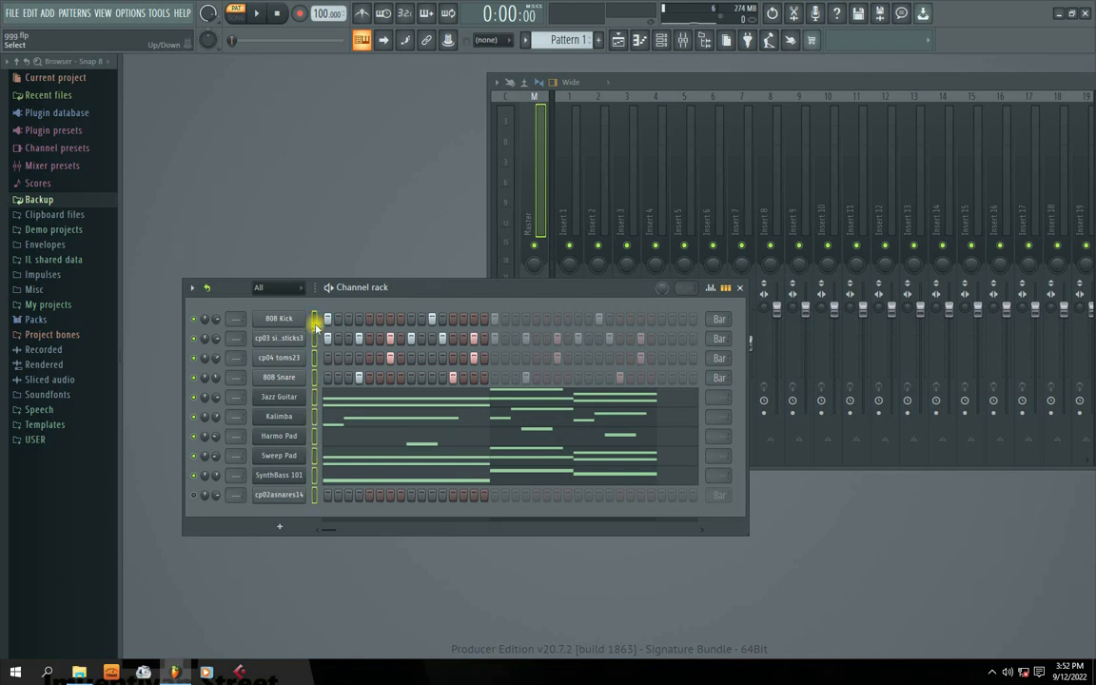
# Select the 808 Kick channel alone and add each channel down to cp02asnares14 to the selection one by one.
pyautogui.click(315, 319)
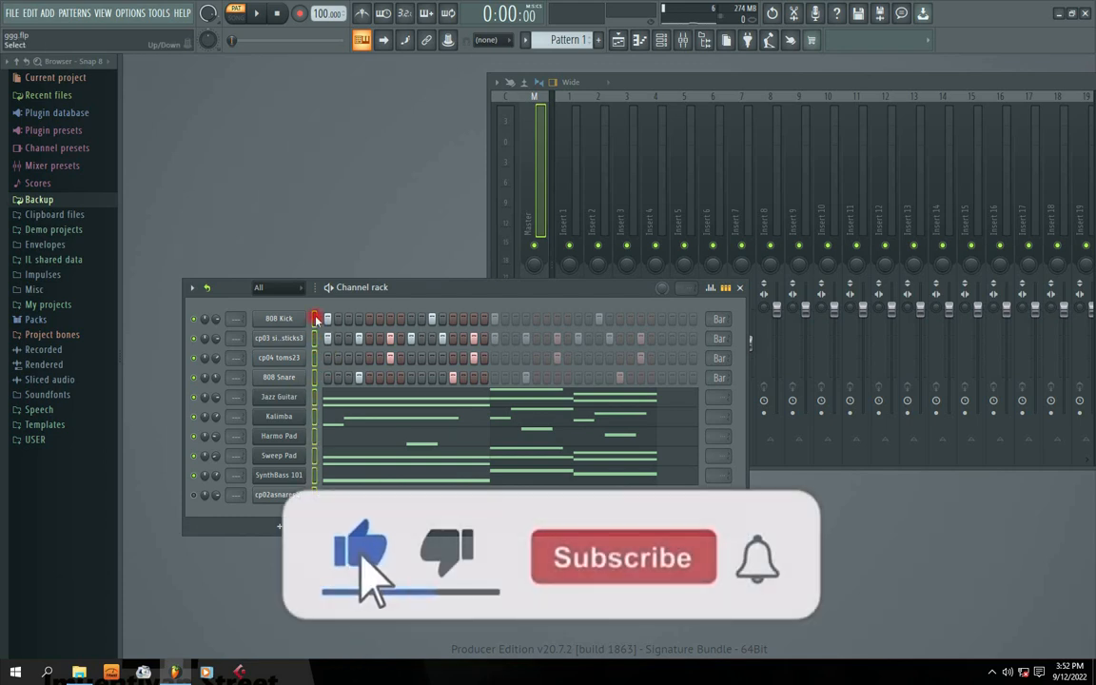
pyautogui.click(315, 320)
pyautogui.keyDown('shift'); pyautogui.click(314, 342); pyautogui.keyUp('shift')
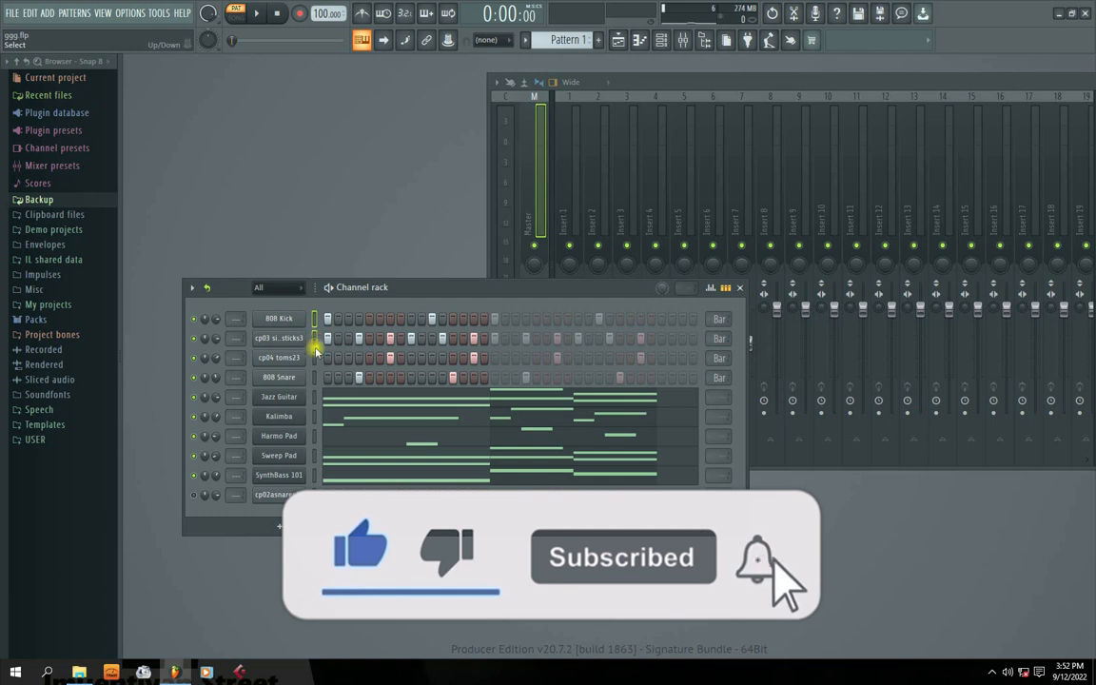
pyautogui.keyDown('shift'); pyautogui.click(315, 363); pyautogui.keyUp('shift')
pyautogui.keyDown('shift'); pyautogui.click(314, 378); pyautogui.keyUp('shift')
pyautogui.keyDown('shift'); pyautogui.click(315, 397); pyautogui.keyUp('shift')
pyautogui.keyDown('shift'); pyautogui.click(315, 417); pyautogui.keyUp('shift')
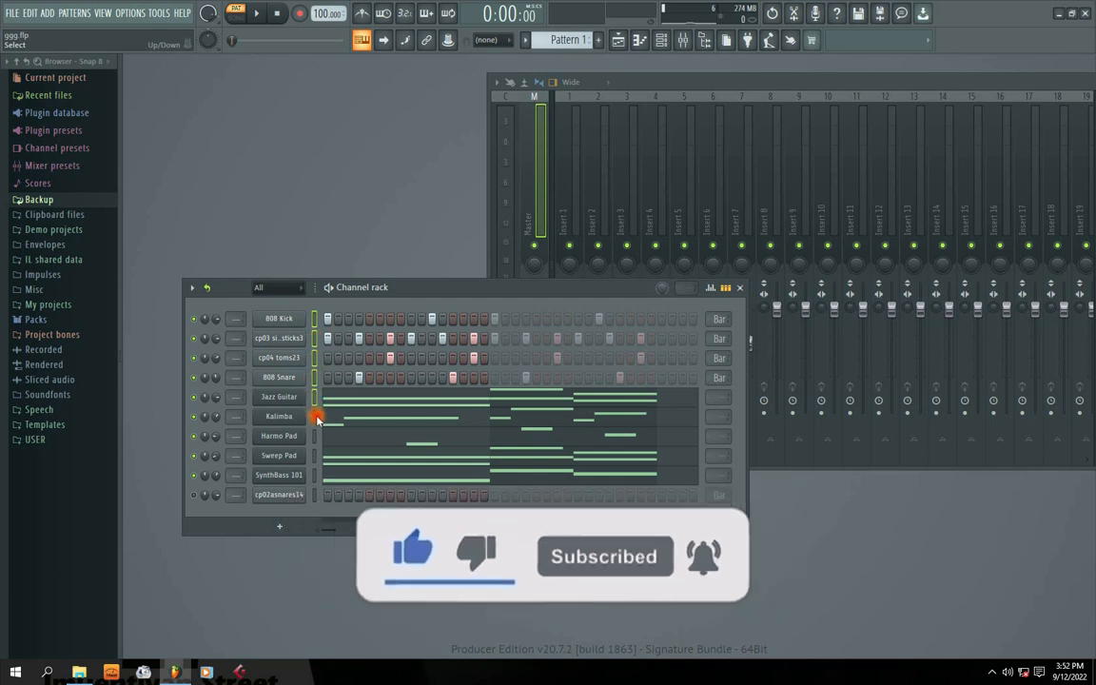
pyautogui.keyDown('shift'); pyautogui.click(315, 437); pyautogui.keyUp('shift')
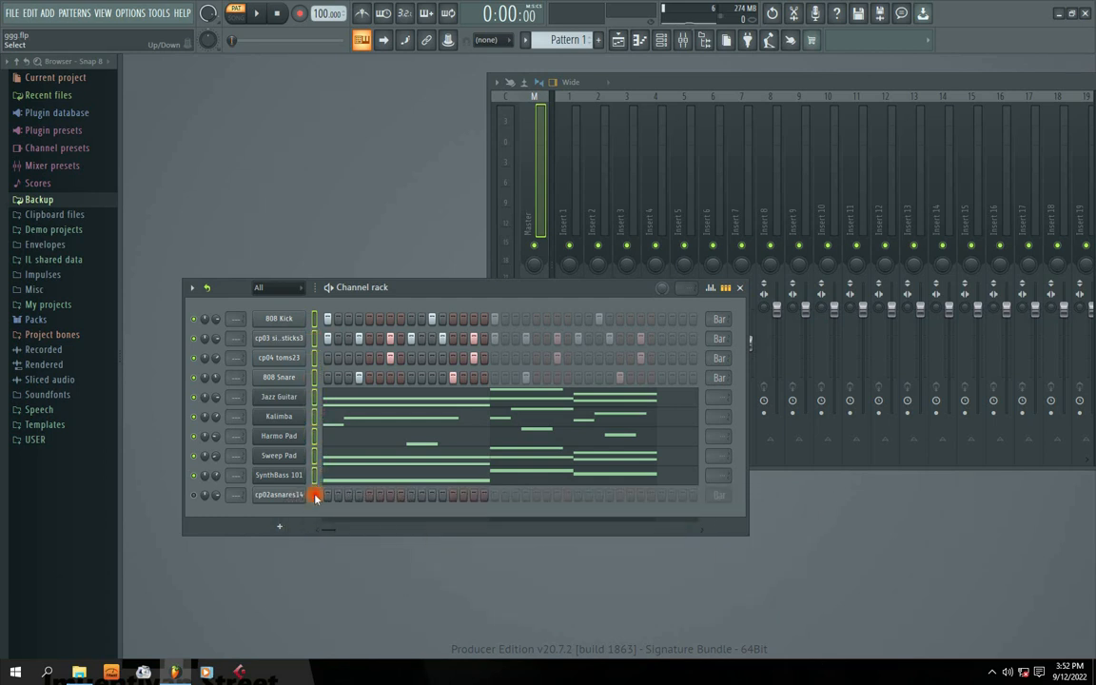
# Arrange the channel rack and mixer side by side and route the selected channels to consecutive mixer tracks starting from Insert 1.
pyautogui.moveTo(391, 286); pyautogui.dragTo(381, 211)
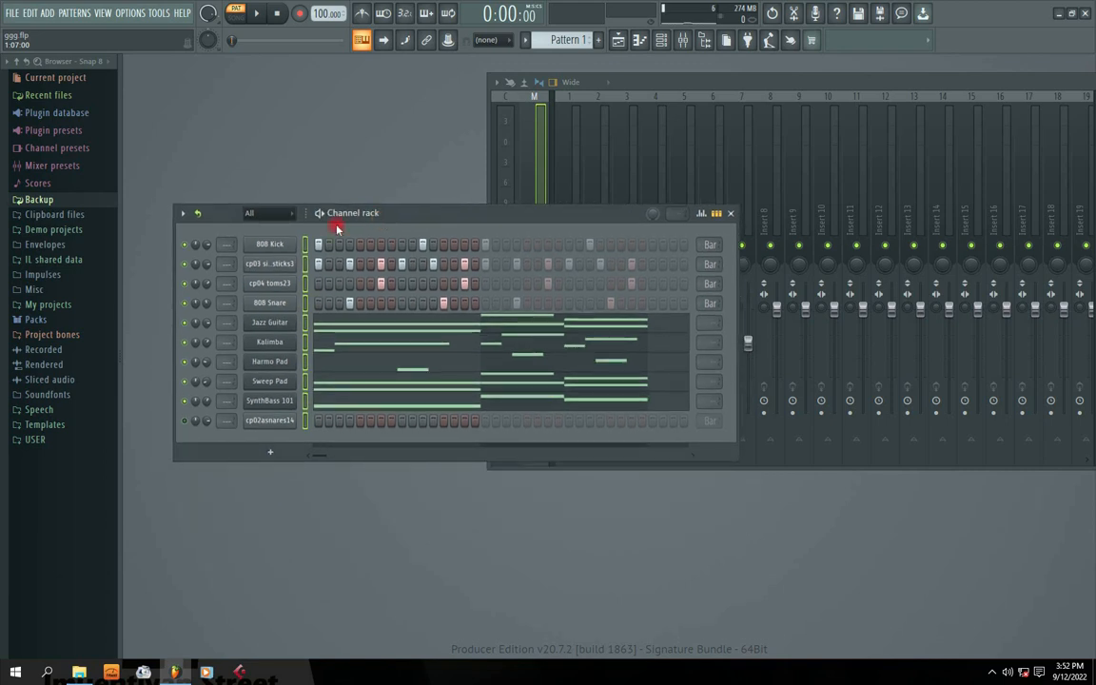
pyautogui.moveTo(666, 81); pyautogui.dragTo(592, 65)
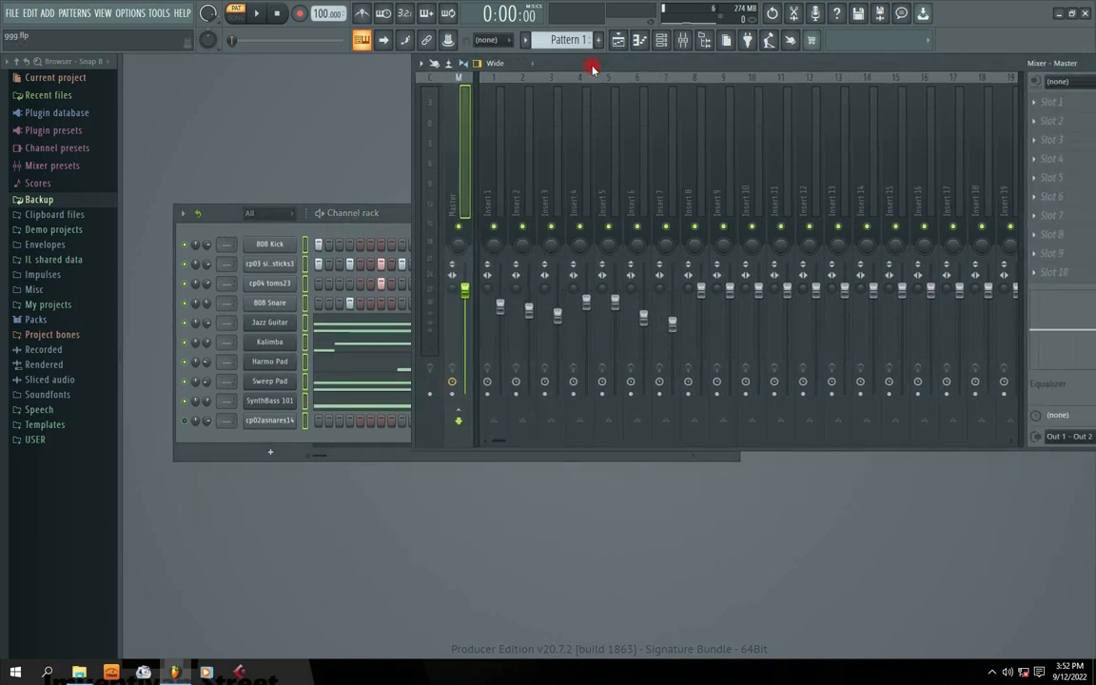
pyautogui.click(487, 184)
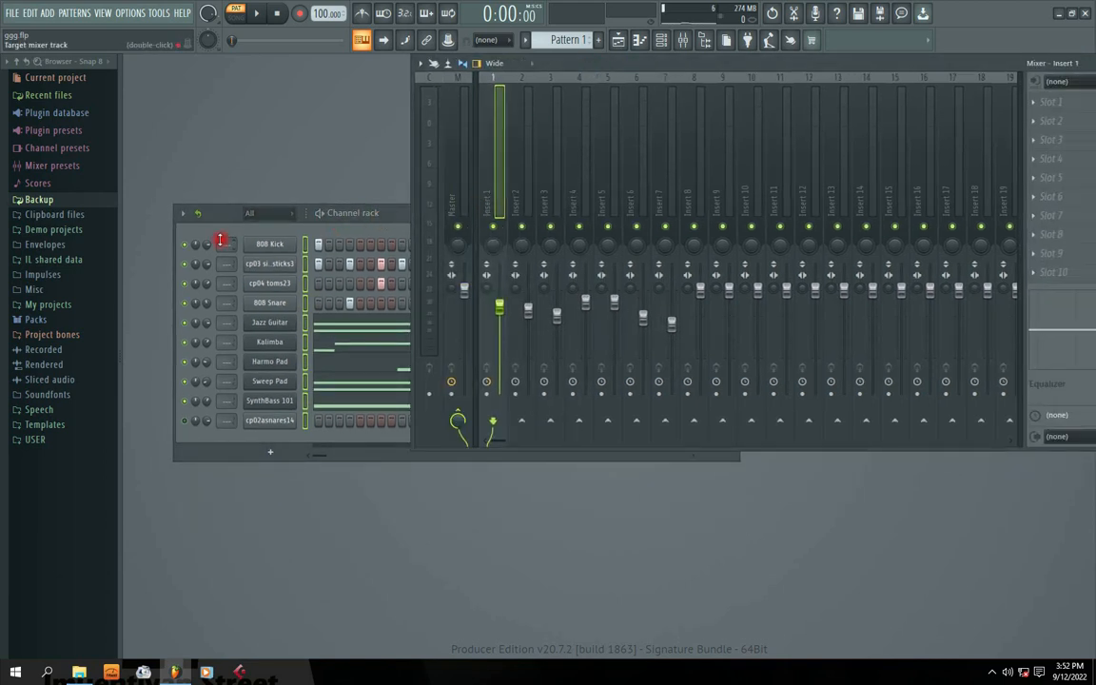
pyautogui.rightClick(487, 178)
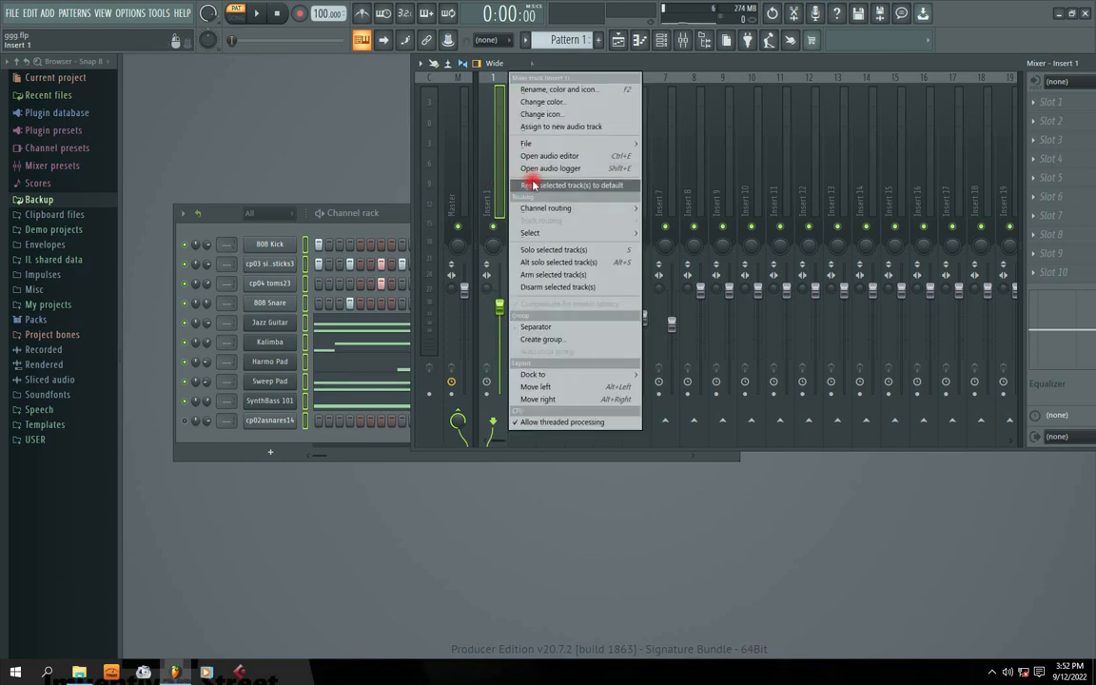
pyautogui.moveTo(556, 236)
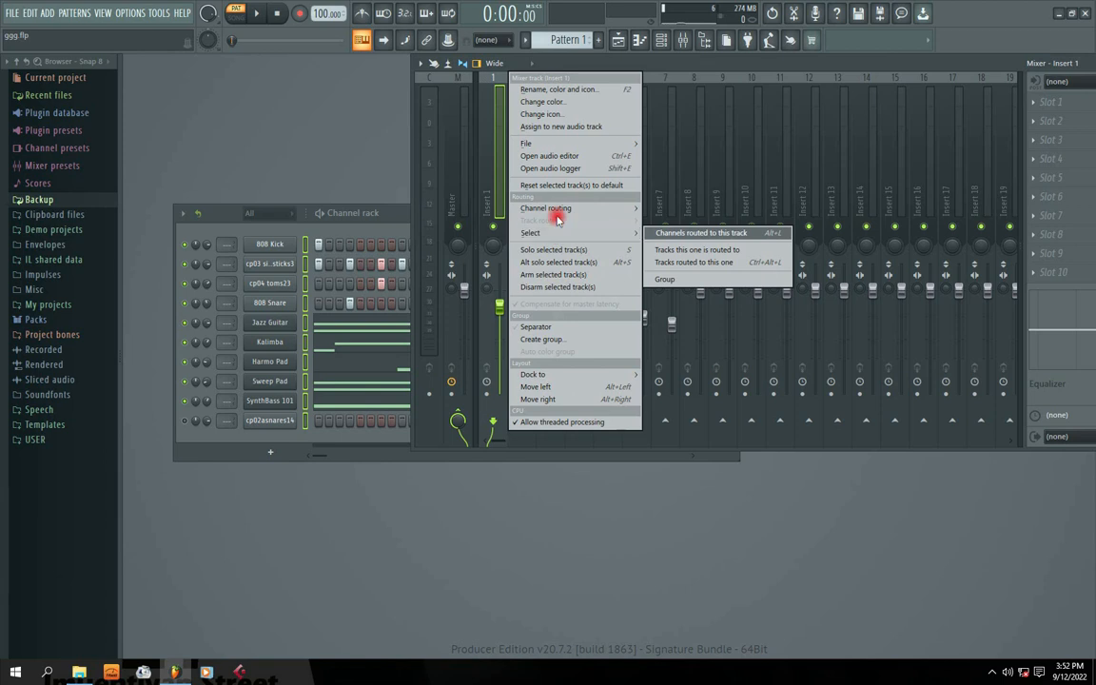
pyautogui.moveTo(559, 212)
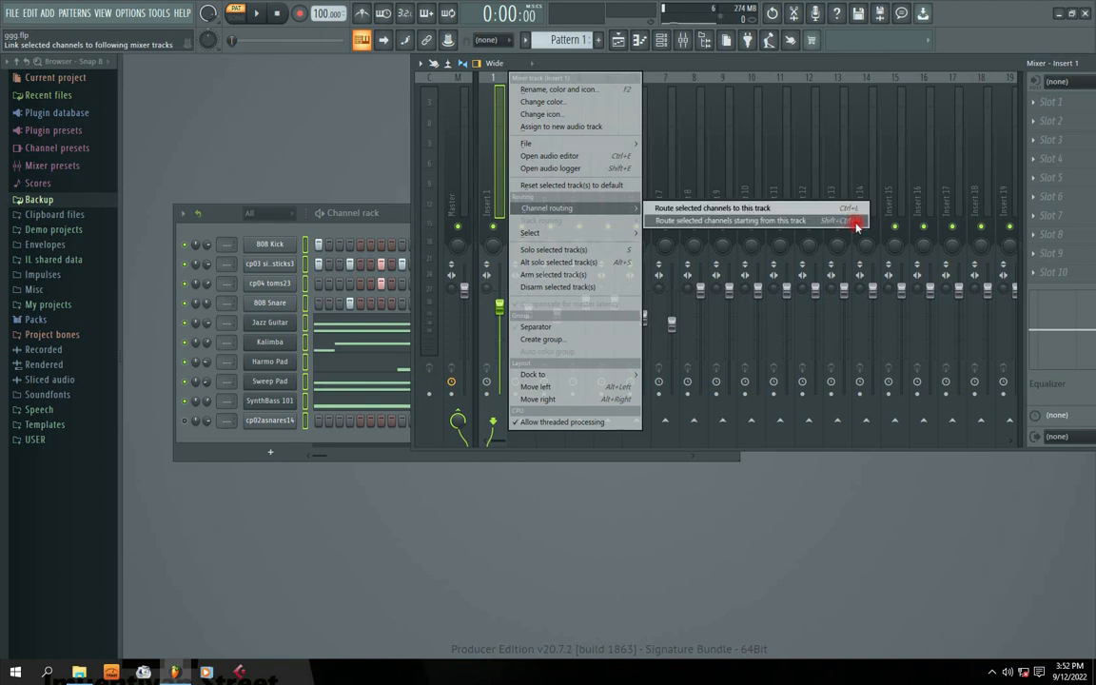
pyautogui.click(696, 221)
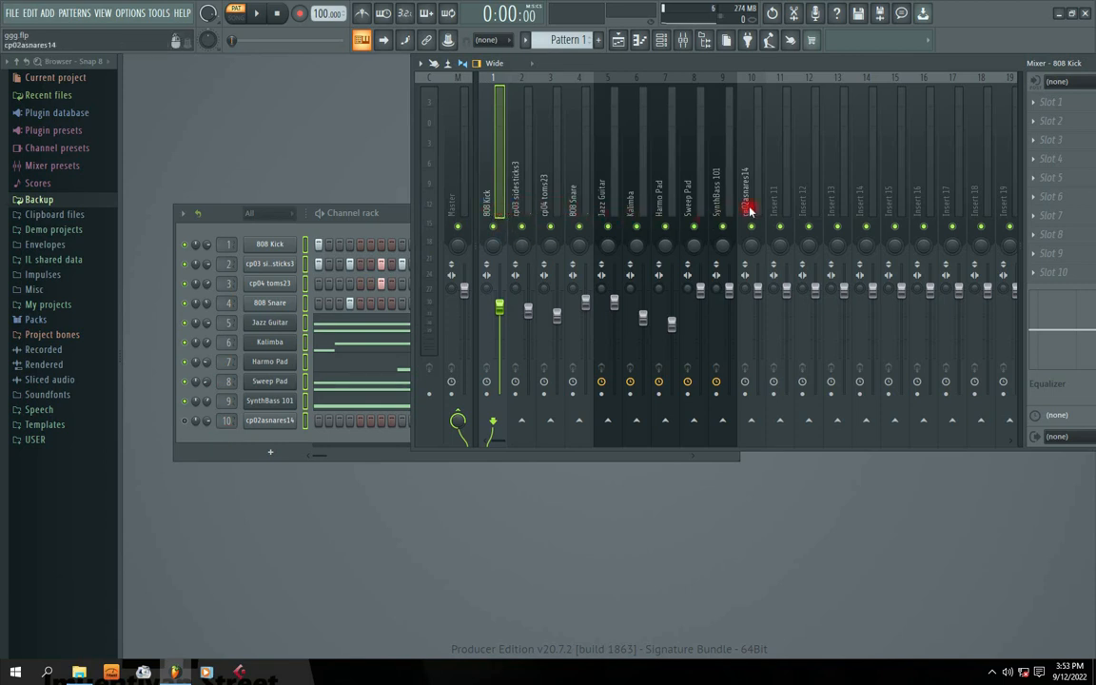
# Play the pattern to check each channel's level on its named mixer track, and stop playback.
pyautogui.click(376, 213)
pyautogui.click(666, 64)
pyautogui.press('space')
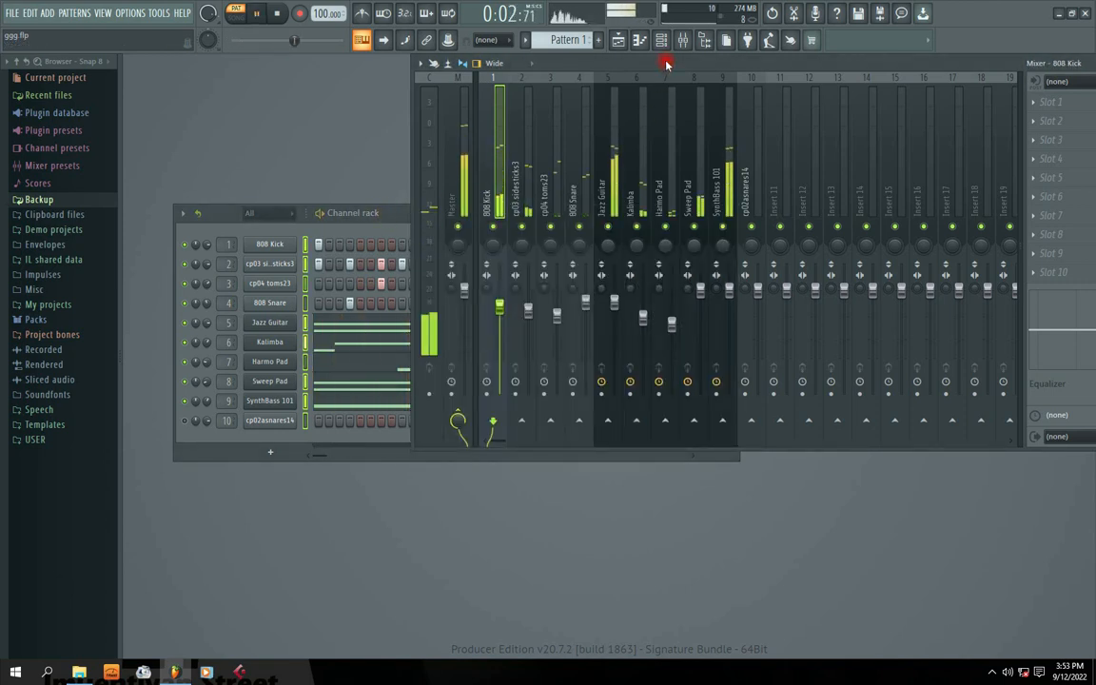
pyautogui.press('space')
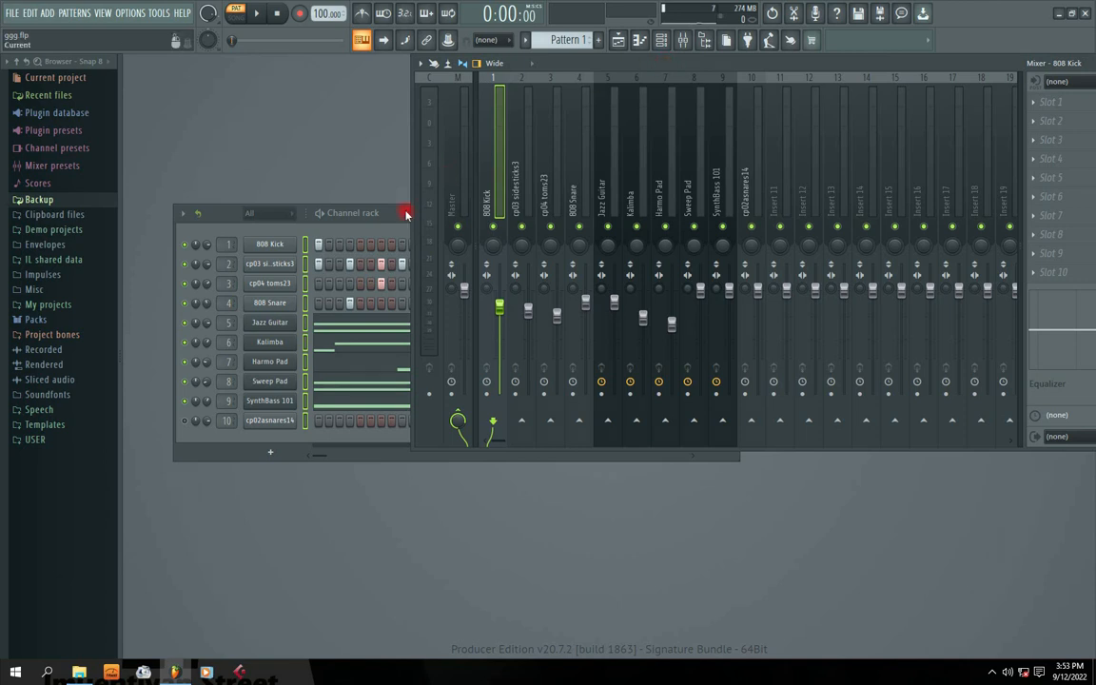
# Rearrange the mixer and channel rack to view both, and reduce the channel selection to 808 Kick only.
pyautogui.moveTo(406, 211); pyautogui.dragTo(379, 212)
pyautogui.moveTo(759, 63); pyautogui.dragTo(672, 63)
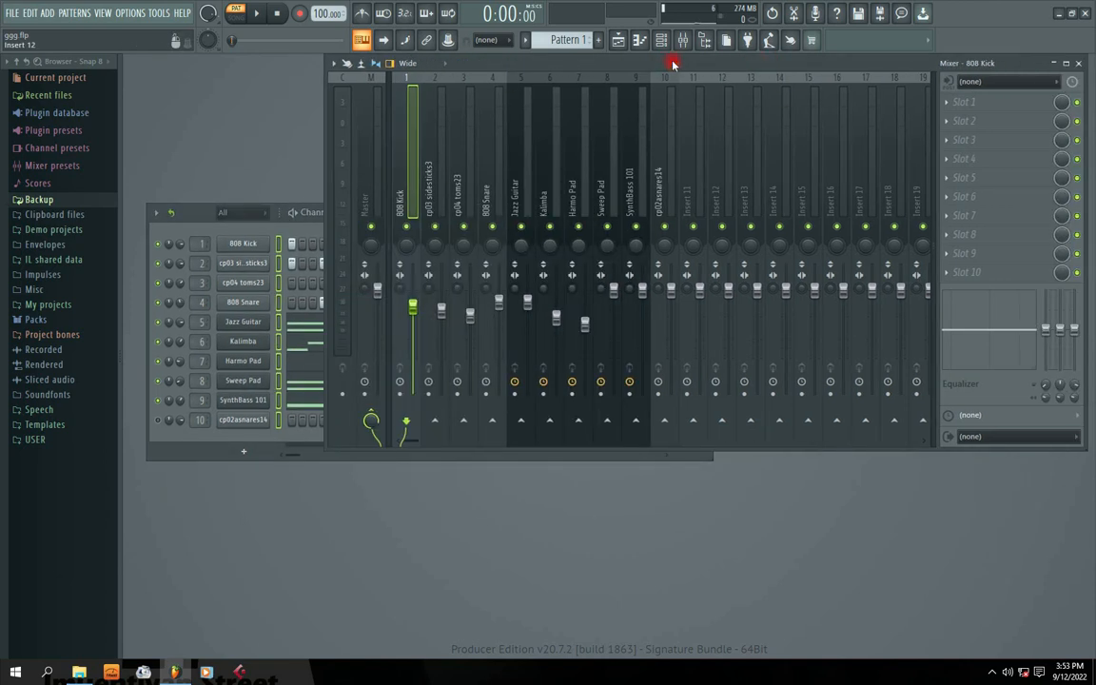
pyautogui.click(305, 213)
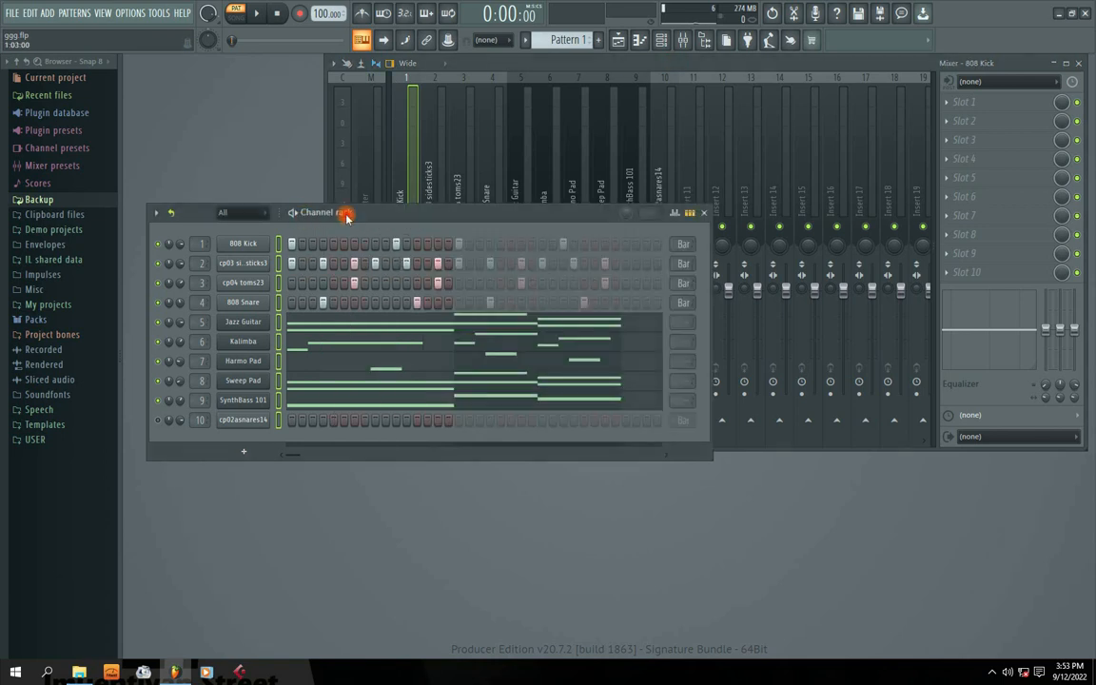
pyautogui.click(667, 64)
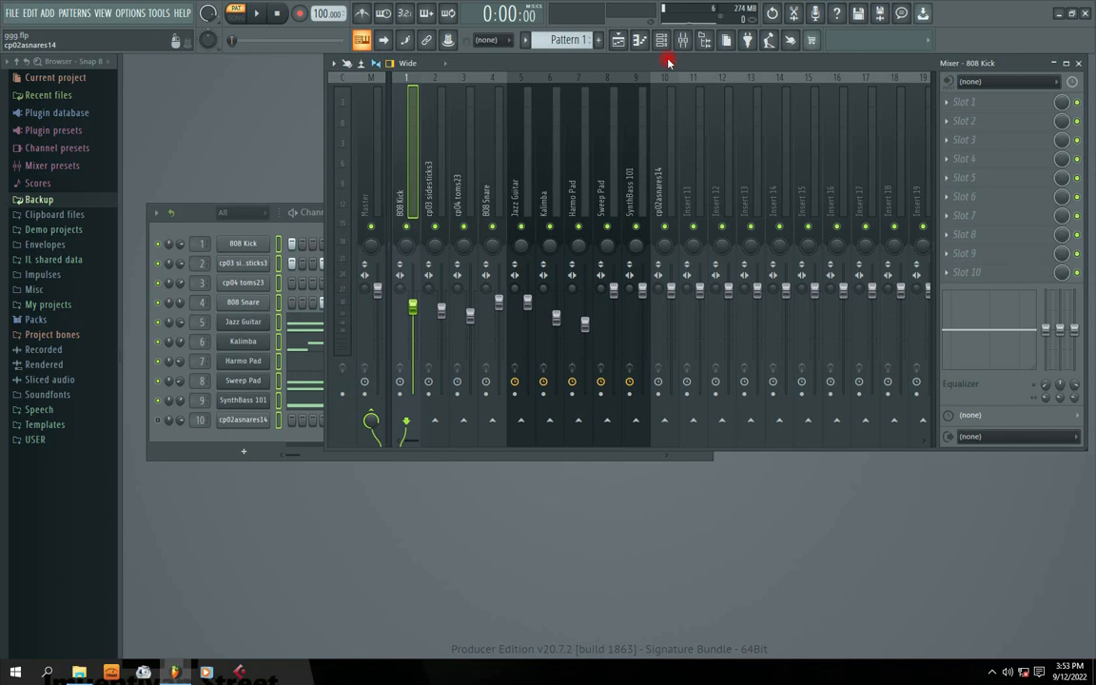
pyautogui.click(305, 217)
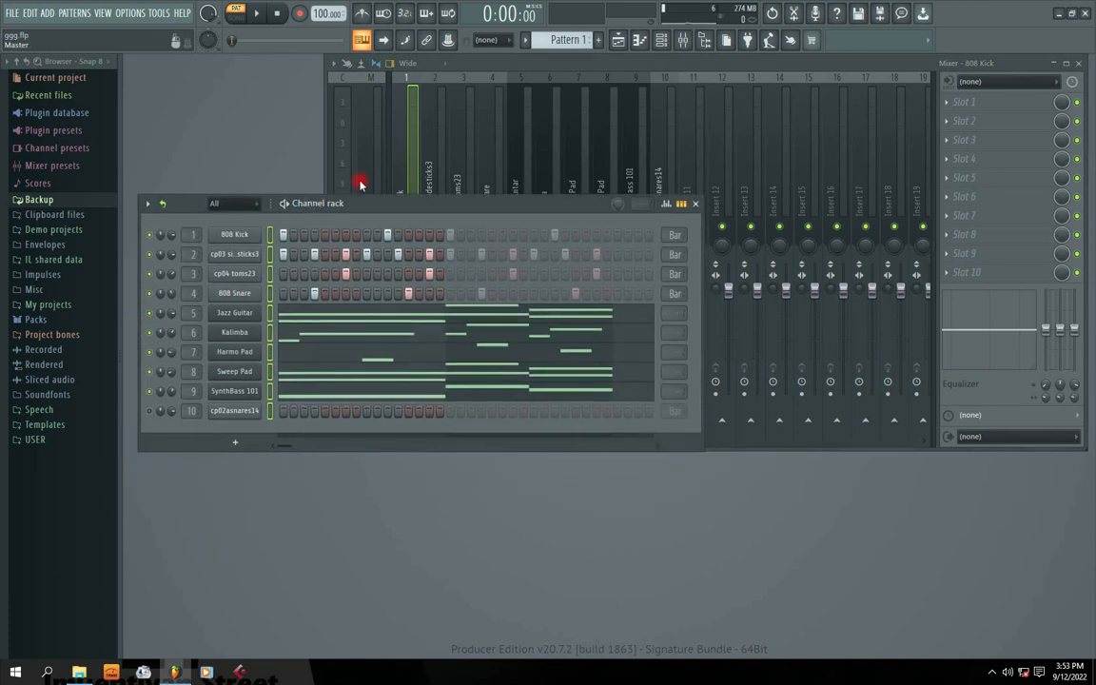
pyautogui.click(564, 63)
pyautogui.click(271, 240)
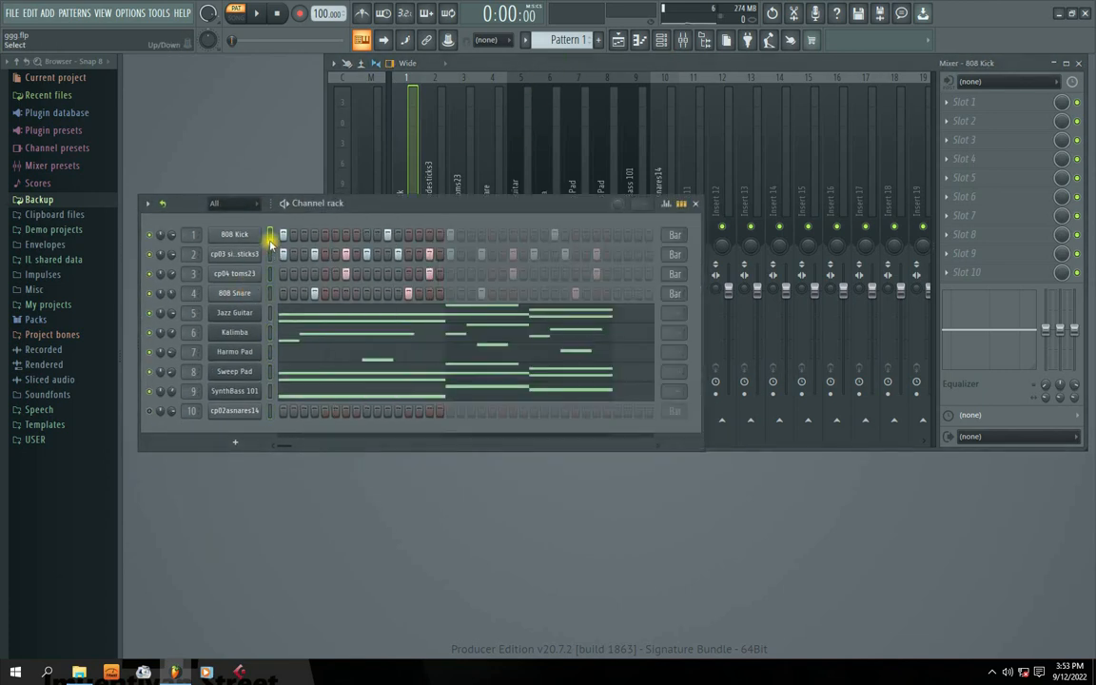
pyautogui.click(590, 67)
pyautogui.moveTo(584, 76)
pyautogui.mouseDown()
pyautogui.moveTo(592, 93)
pyautogui.moveTo(578, 95)
pyautogui.mouseUp()
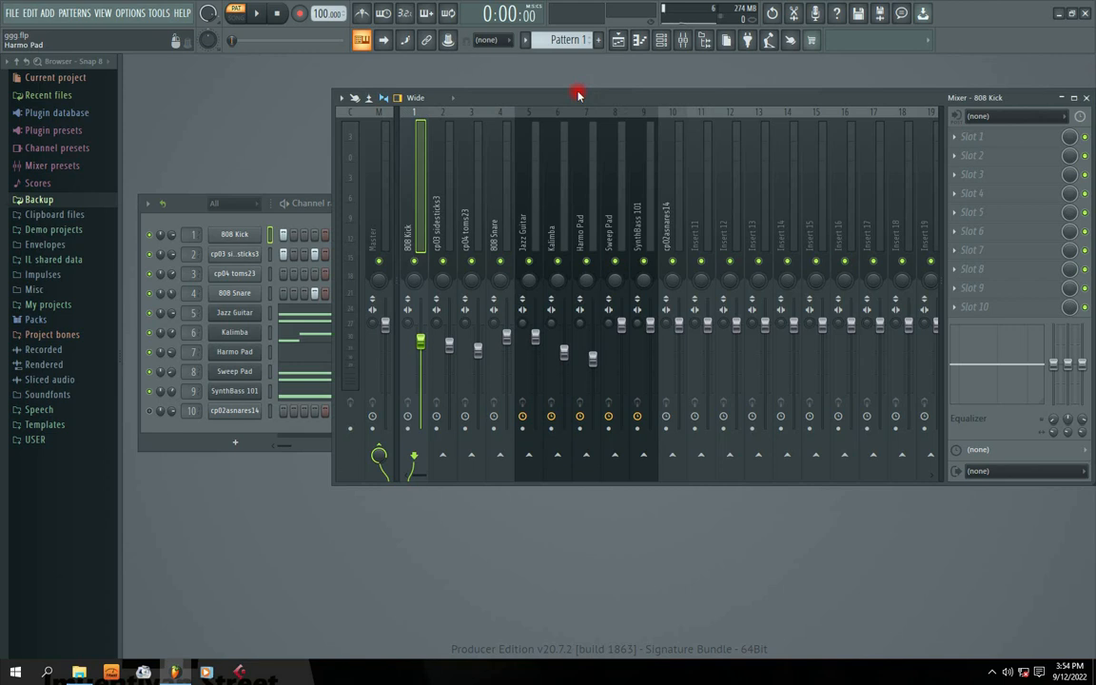
# Reset the channel volumes in the channel rack to their default, down to cp02asnares14, and bring the mixer to the front.
pyautogui.click(310, 205)
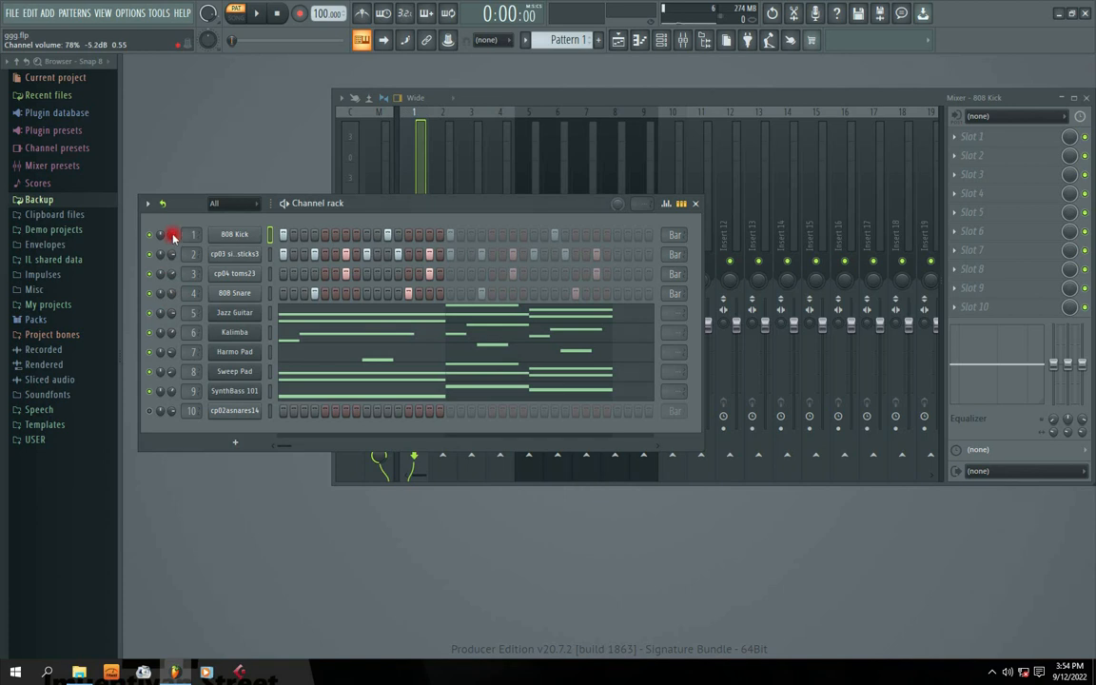
pyautogui.moveTo(338, 205); pyautogui.dragTo(389, 187)
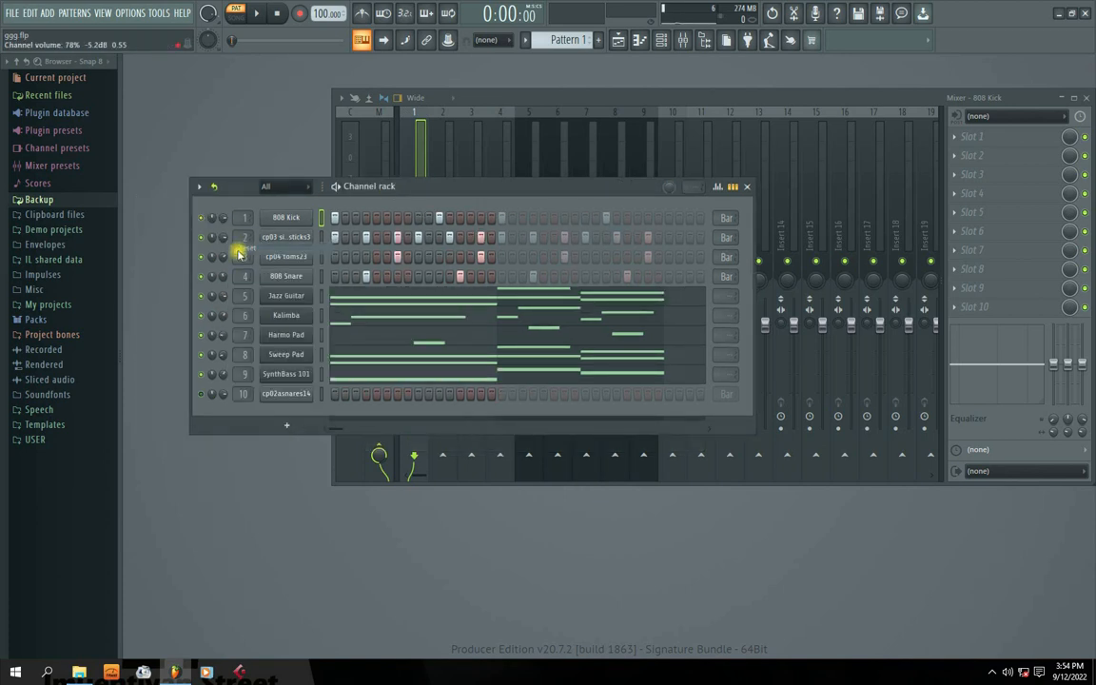
pyautogui.rightClick(224, 258)
pyautogui.click(240, 264)
pyautogui.rightClick(223, 278)
pyautogui.click(238, 288)
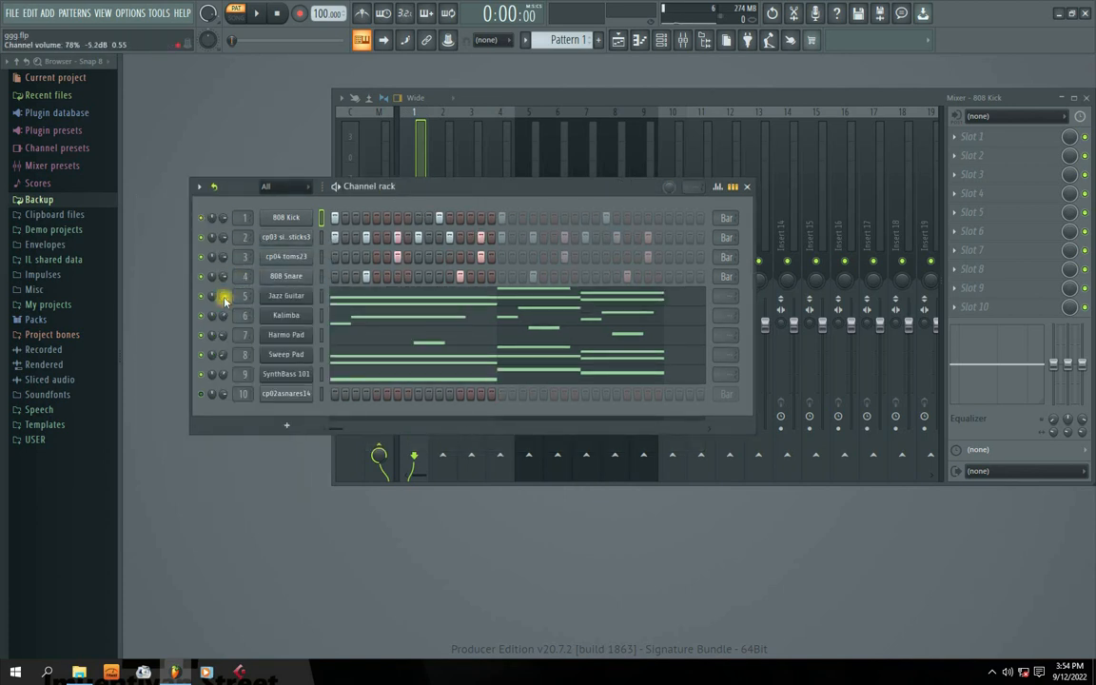
pyautogui.rightClick(225, 298)
pyautogui.click(240, 304)
pyautogui.rightClick(224, 316)
pyautogui.click(239, 322)
pyautogui.rightClick(223, 341)
pyautogui.click(239, 346)
pyautogui.rightClick(223, 355)
pyautogui.click(238, 361)
pyautogui.rightClick(226, 377)
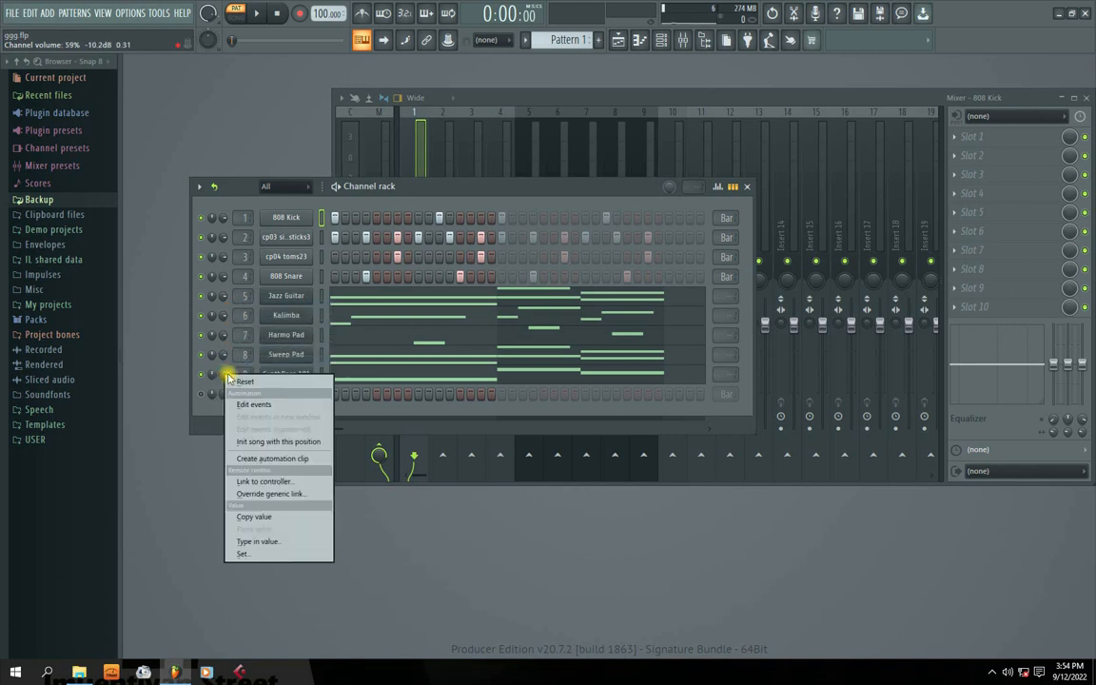
pyautogui.click(242, 382)
pyautogui.rightClick(225, 394)
pyautogui.click(240, 400)
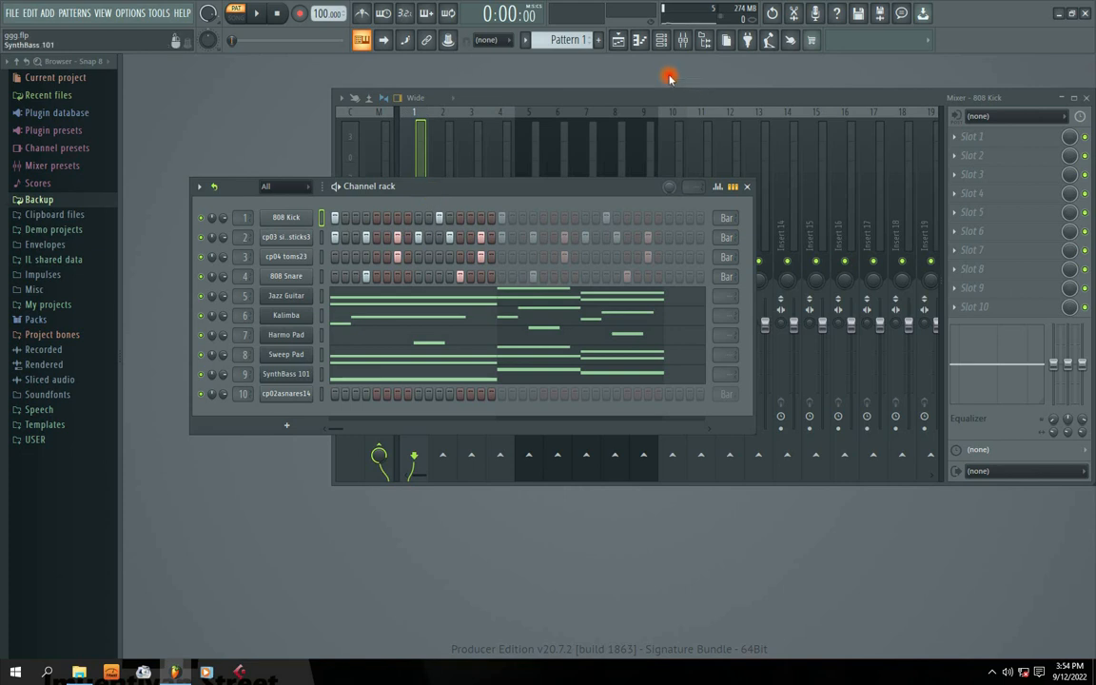
pyautogui.click(631, 96)
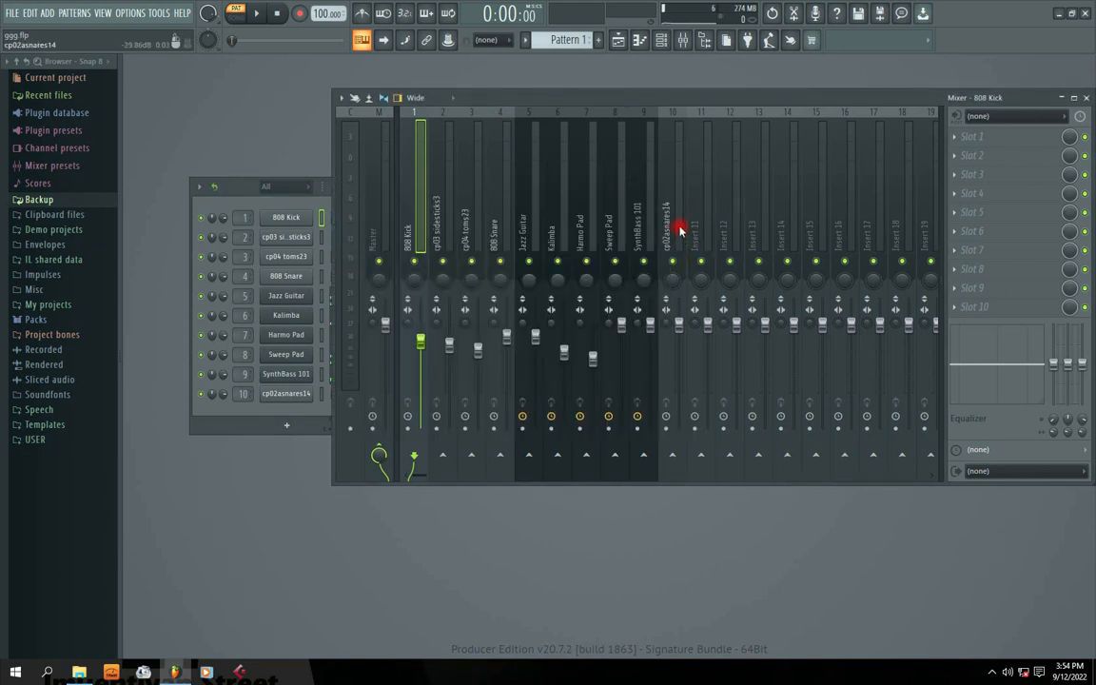
# Select mixer tracks 1 to 10, from 808 Kick to cp02asnares14, and lower their volume faders together to 0%.
pyautogui.moveTo(672, 239); pyautogui.dragTo(405, 227)
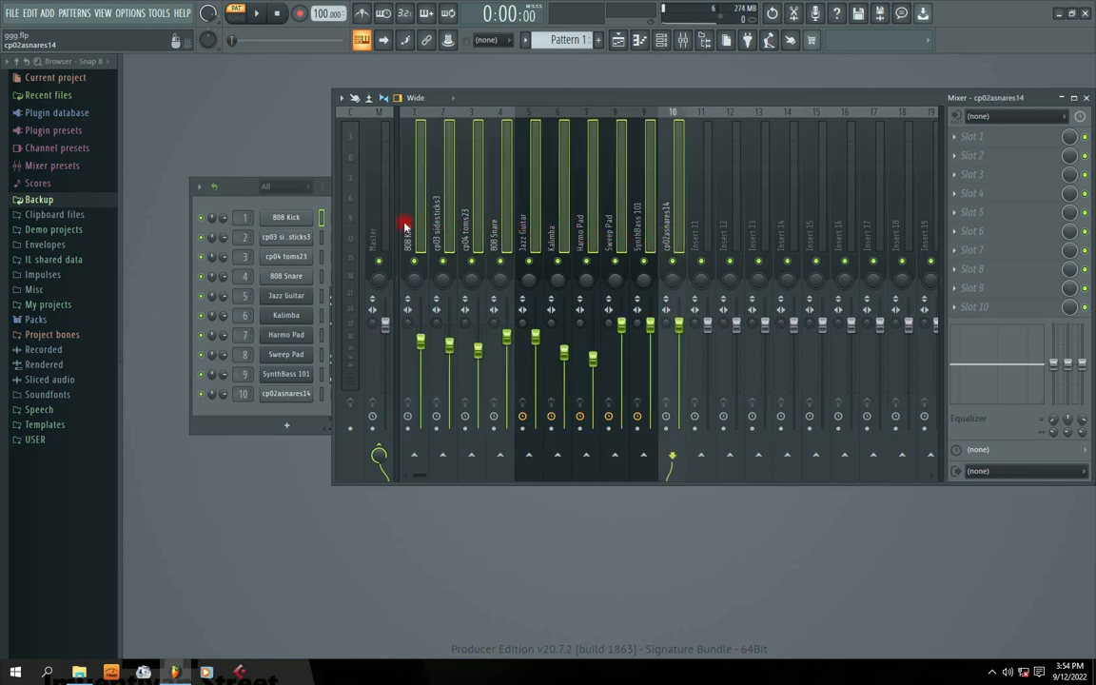
pyautogui.moveTo(420, 341); pyautogui.dragTo(420, 426)
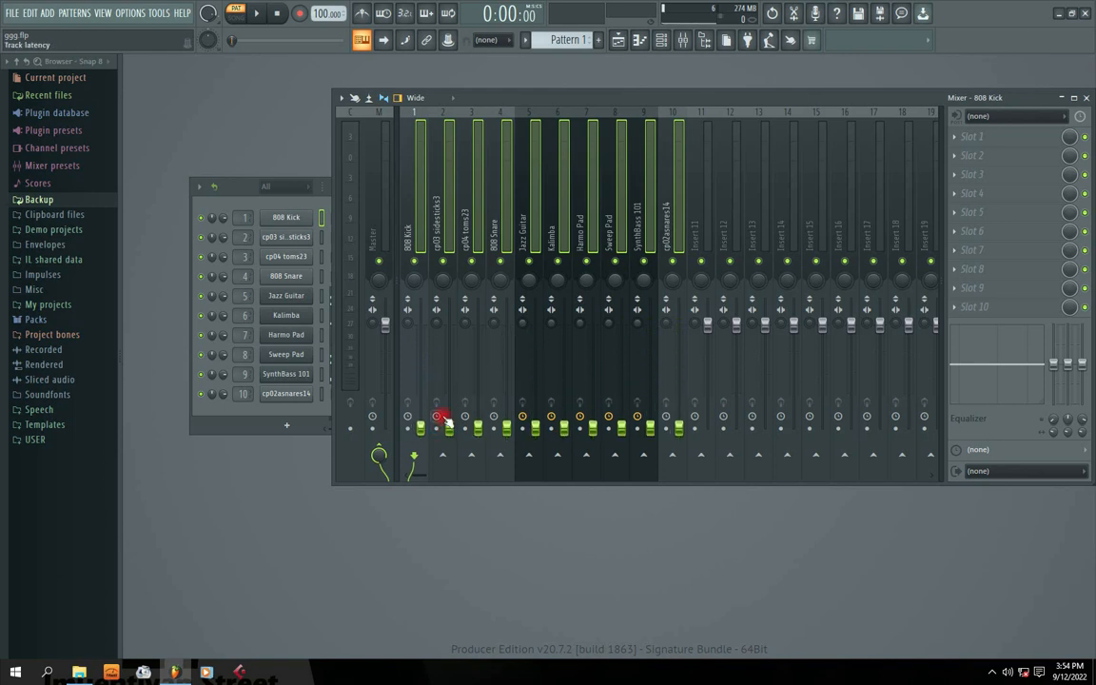
pyautogui.moveTo(486, 102); pyautogui.dragTo(487, 100)
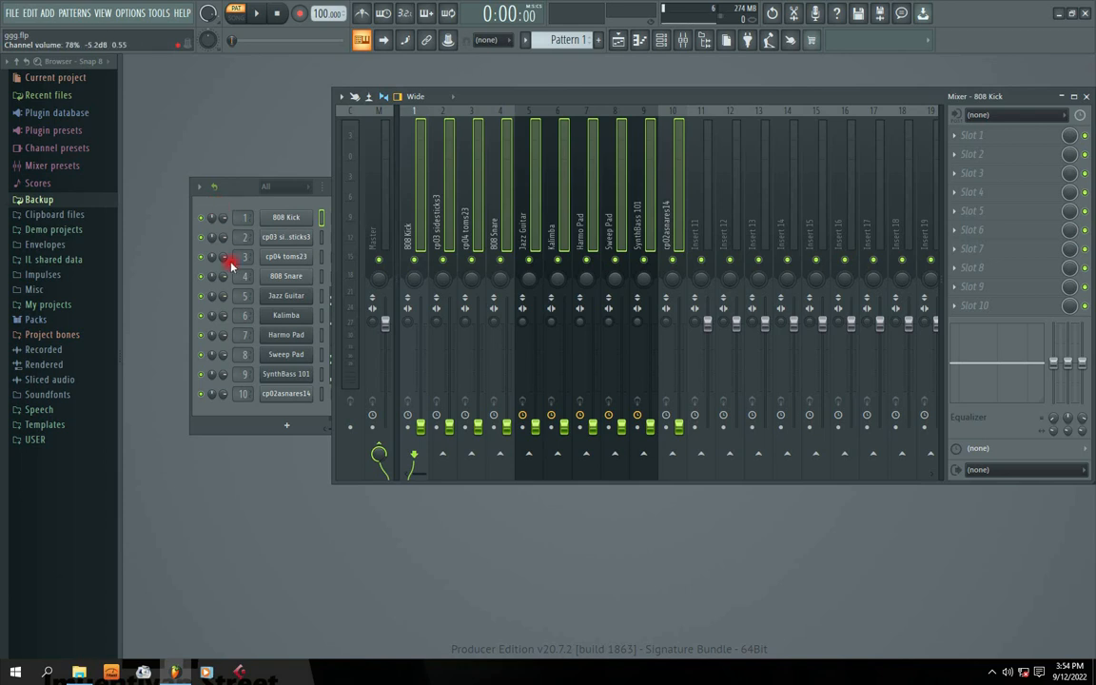
pyautogui.click(666, 221)
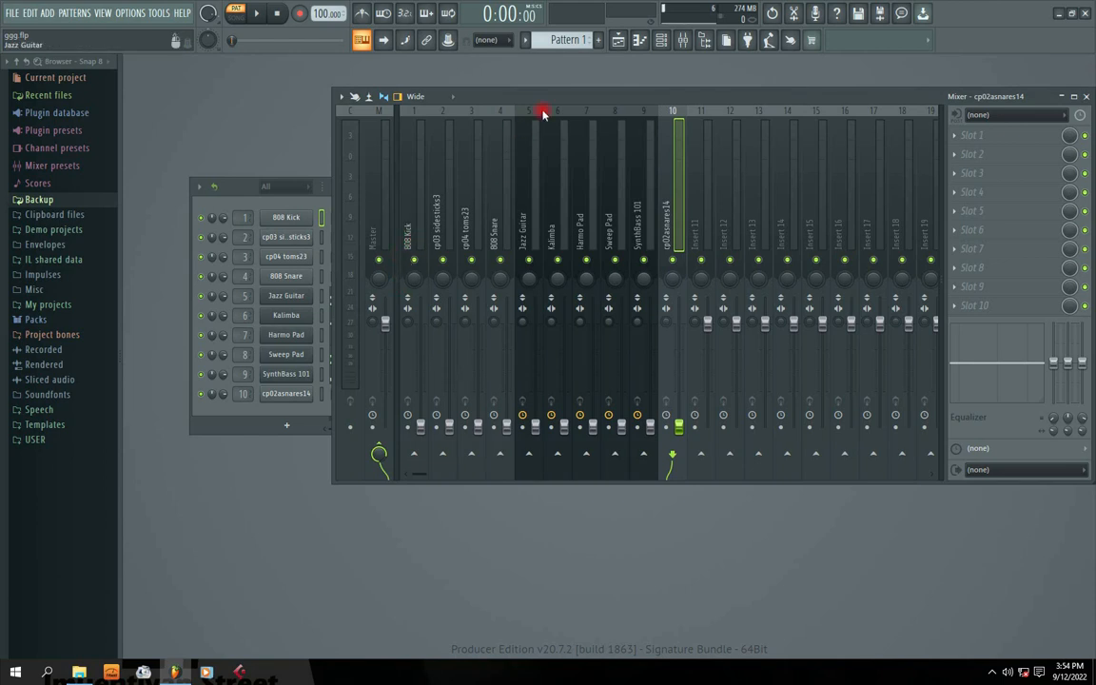
pyautogui.moveTo(543, 113)
pyautogui.mouseDown()
pyautogui.moveTo(507, 104)
pyautogui.moveTo(550, 116)
pyautogui.mouseUp()
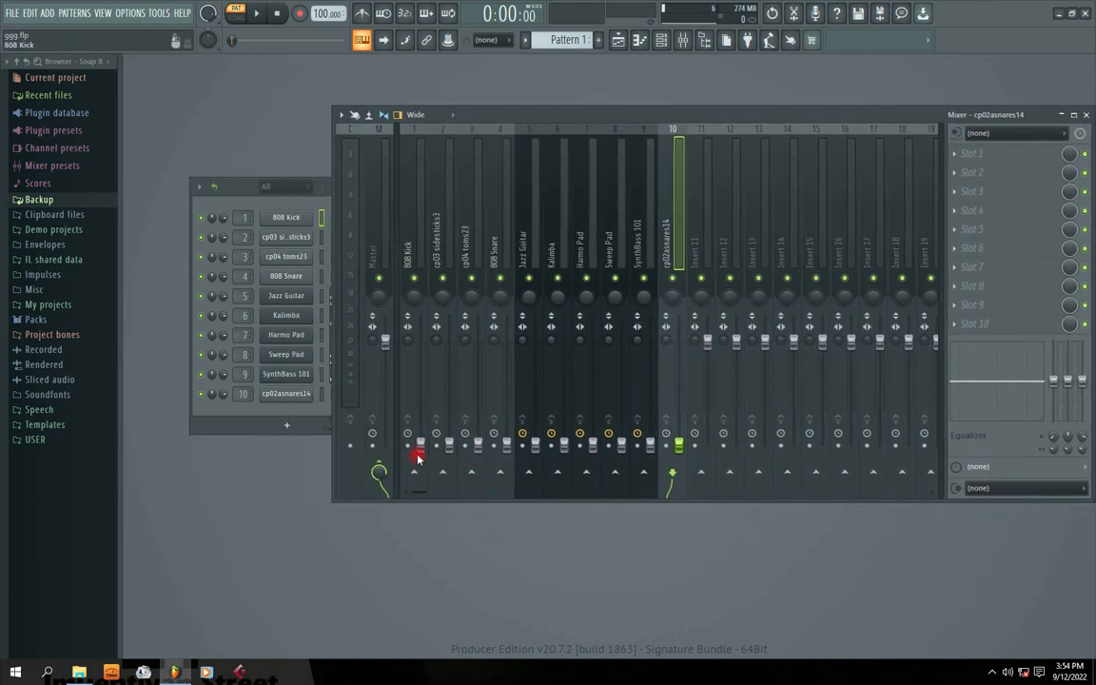
pyautogui.moveTo(416, 456)
pyautogui.mouseDown()
pyautogui.moveTo(417, 398)
pyautogui.moveTo(421, 444)
pyautogui.mouseUp()
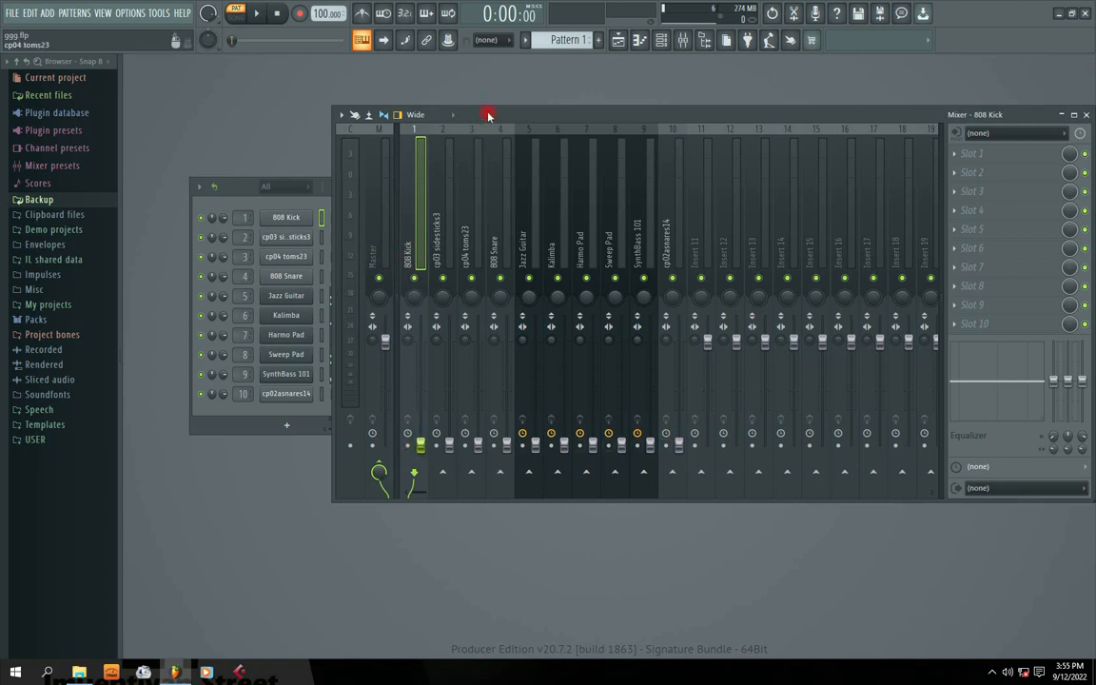
pyautogui.moveTo(437, 113); pyautogui.dragTo(430, 117)
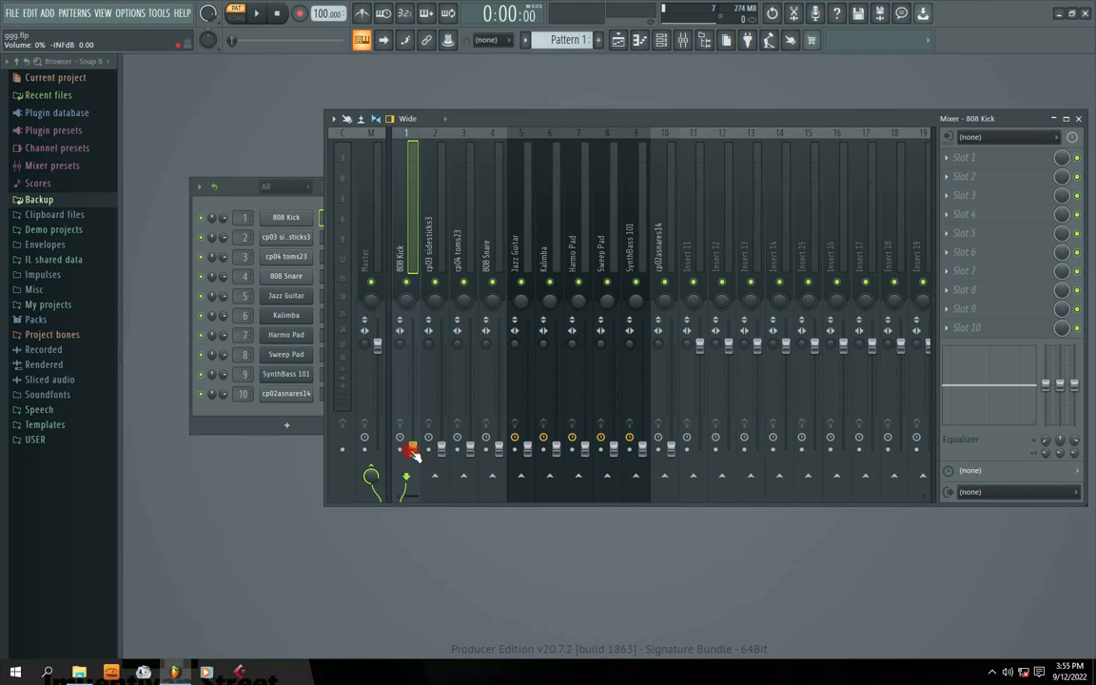
# Play the pattern with the channel rack and mixer side by side, and raise the 808 Kick mixer fader to 80%.
pyautogui.press('space')
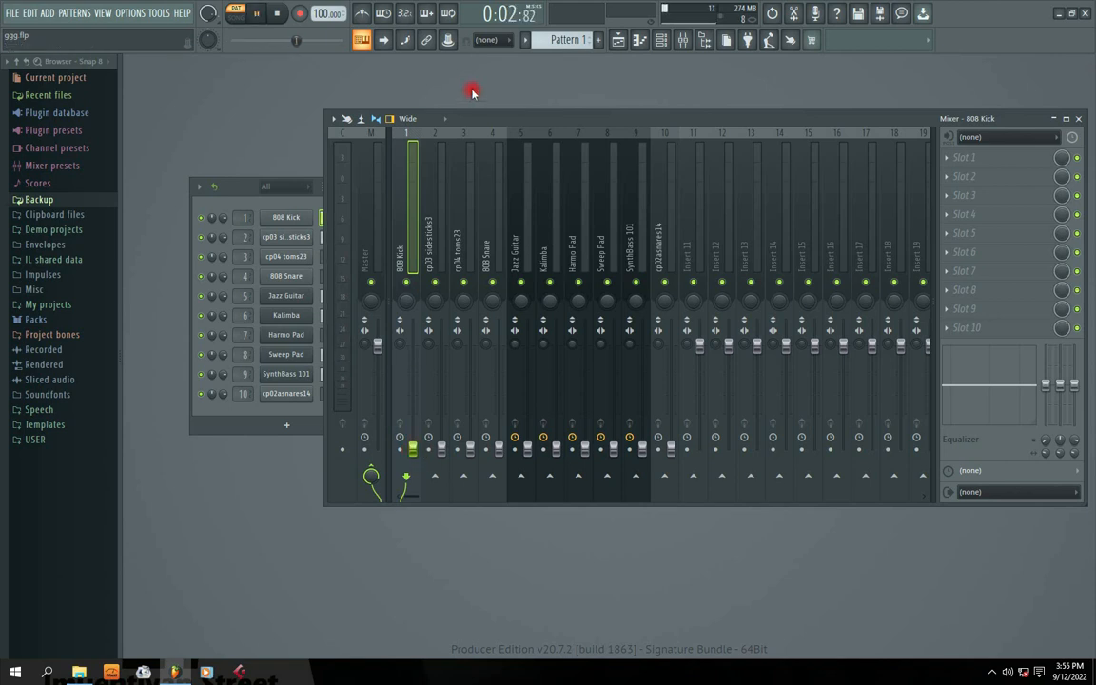
pyautogui.moveTo(490, 118); pyautogui.dragTo(536, 122)
pyautogui.click(357, 193)
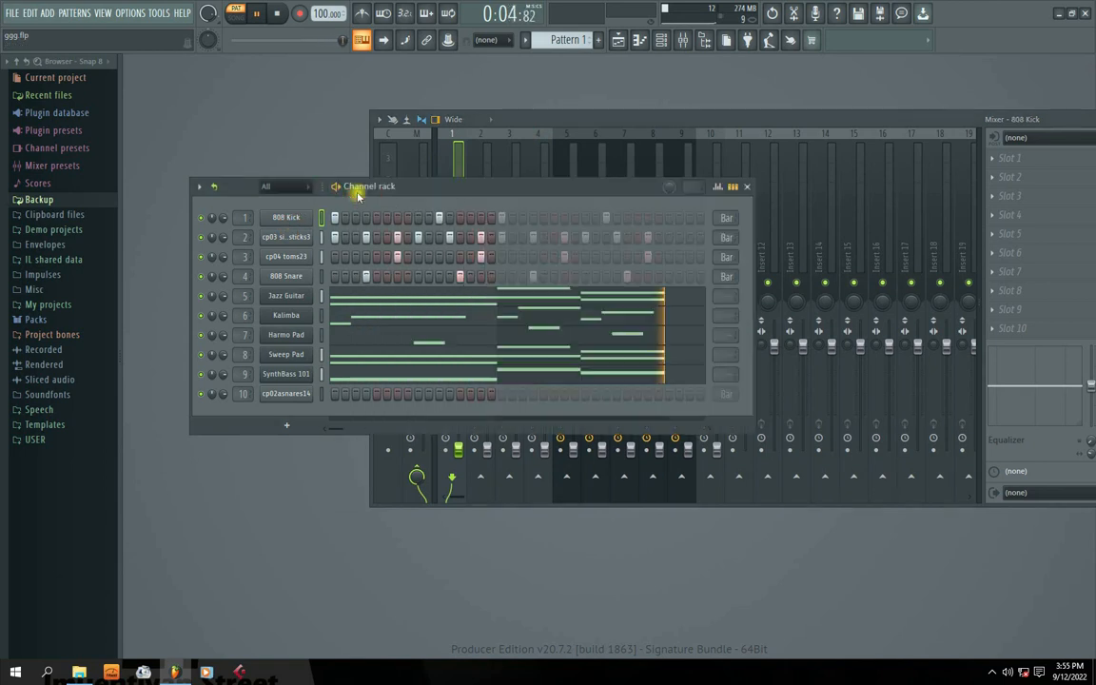
pyautogui.moveTo(357, 195); pyautogui.dragTo(306, 208)
pyautogui.moveTo(575, 116); pyautogui.dragTo(600, 88)
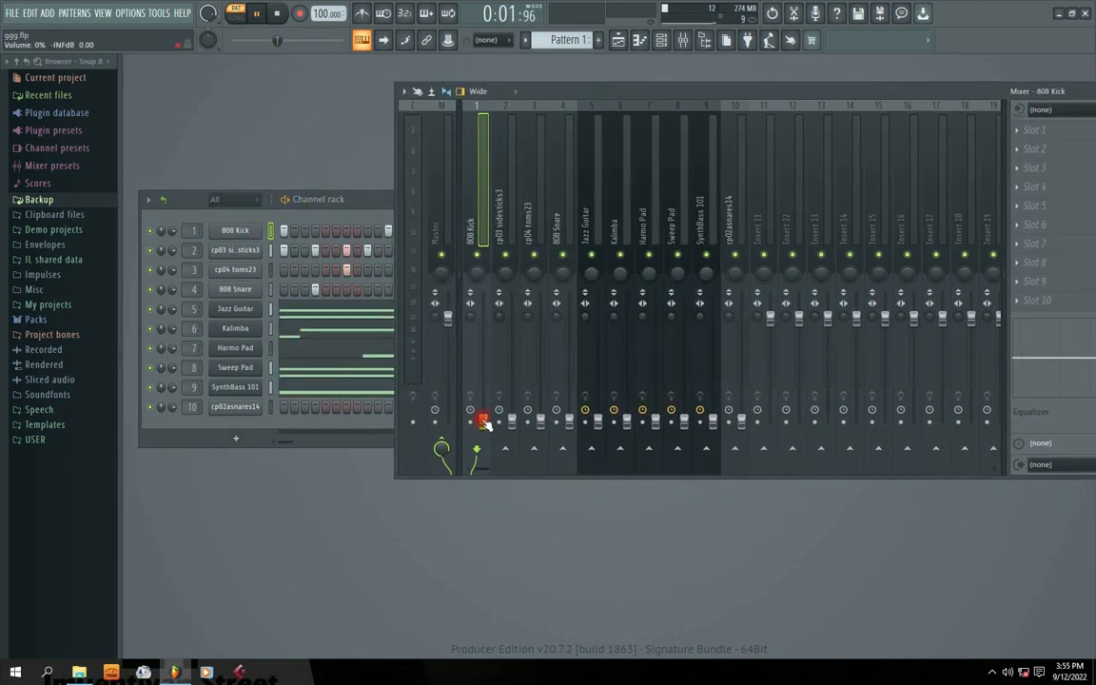
pyautogui.moveTo(483, 423); pyautogui.dragTo(484, 339)
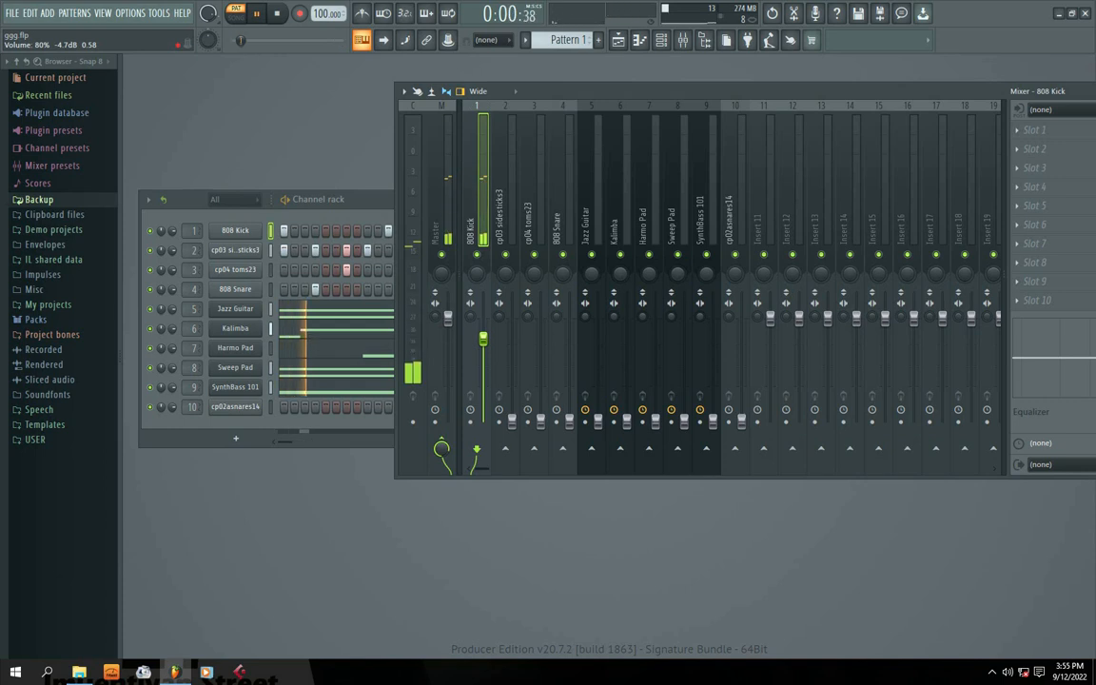
pyautogui.press('space')
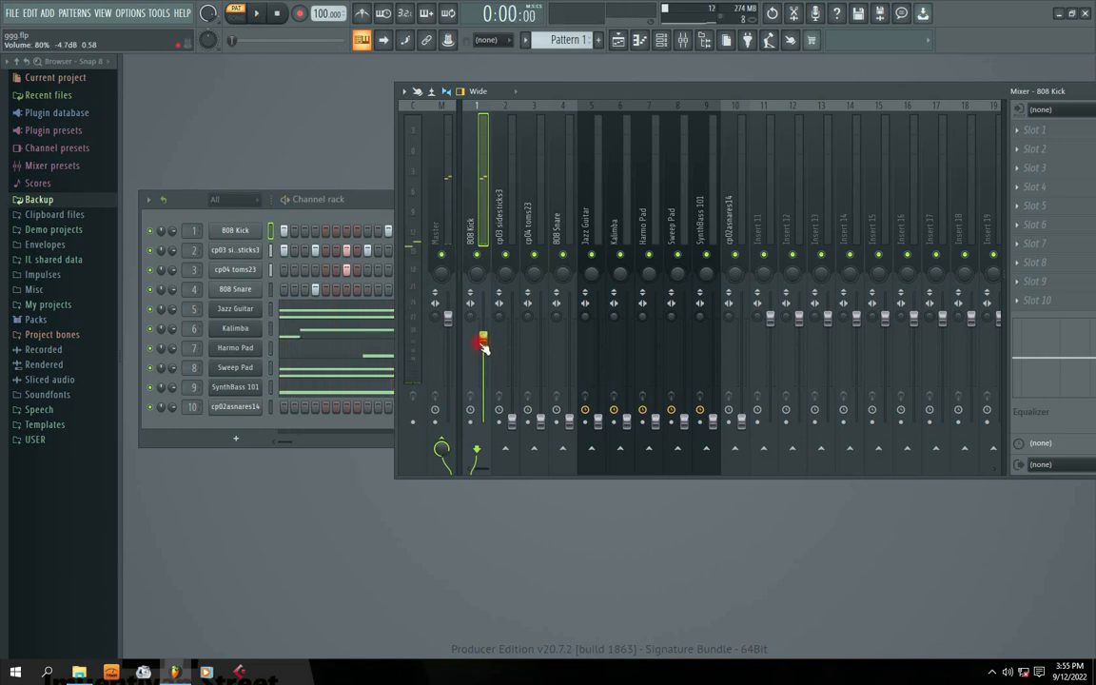
# Try the 808 Kick mixer fader at 125% and play the pattern to check its level.
pyautogui.moveTo(483, 344); pyautogui.dragTo(484, 292)
pyautogui.press('space')
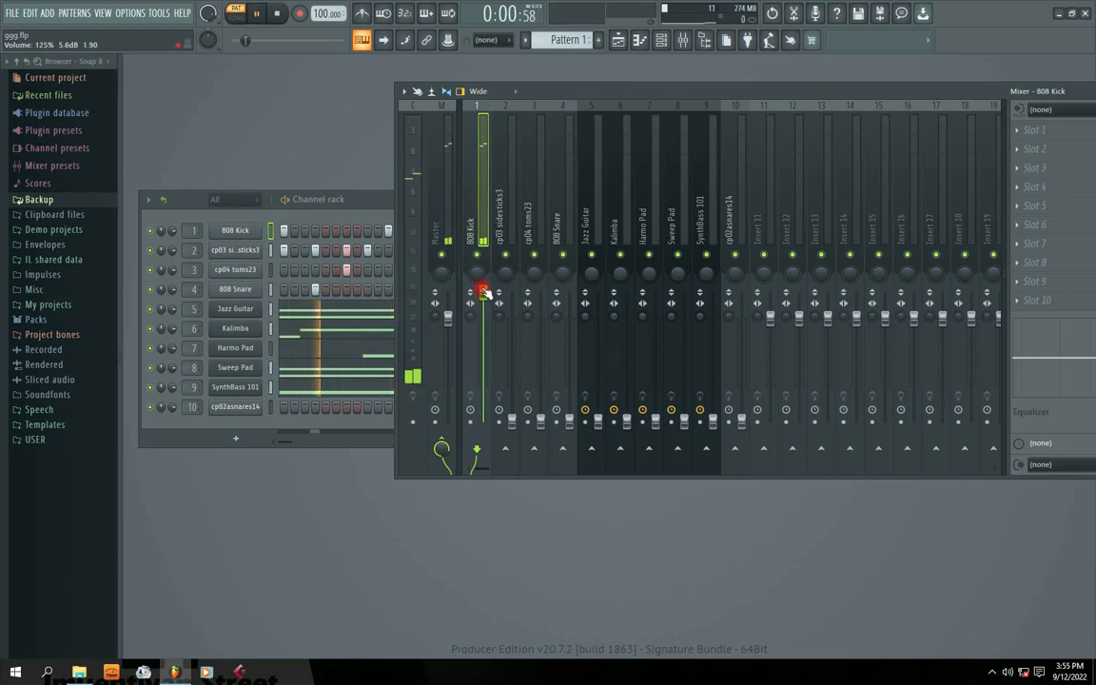
pyautogui.press('space')
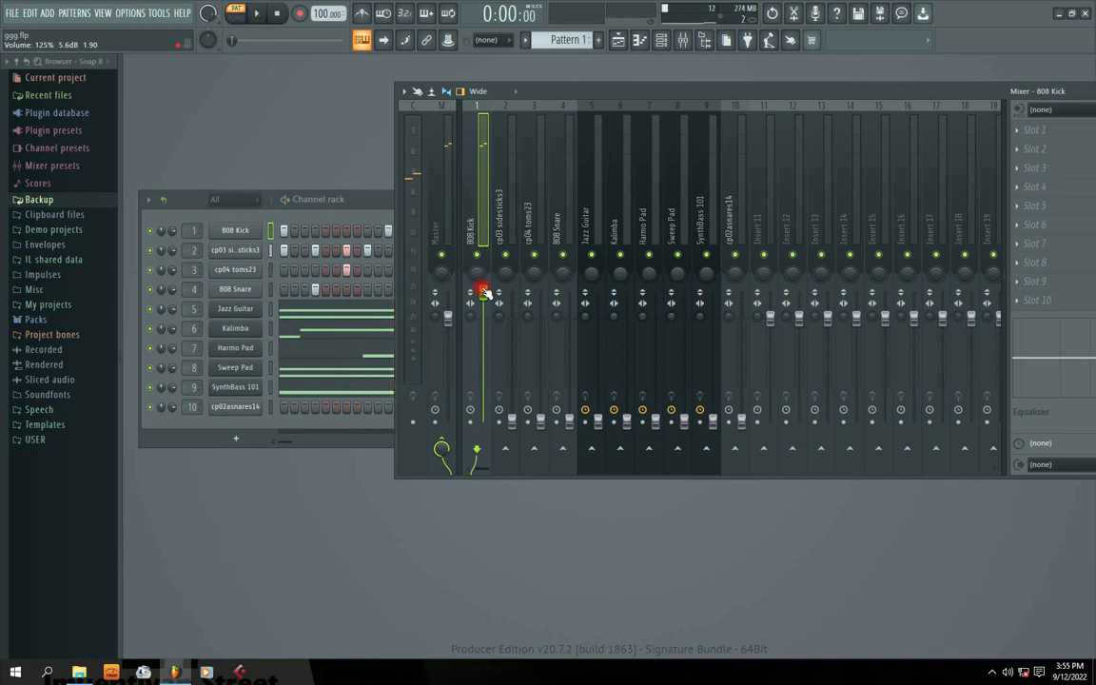
pyautogui.press('space')
pyautogui.press('space')
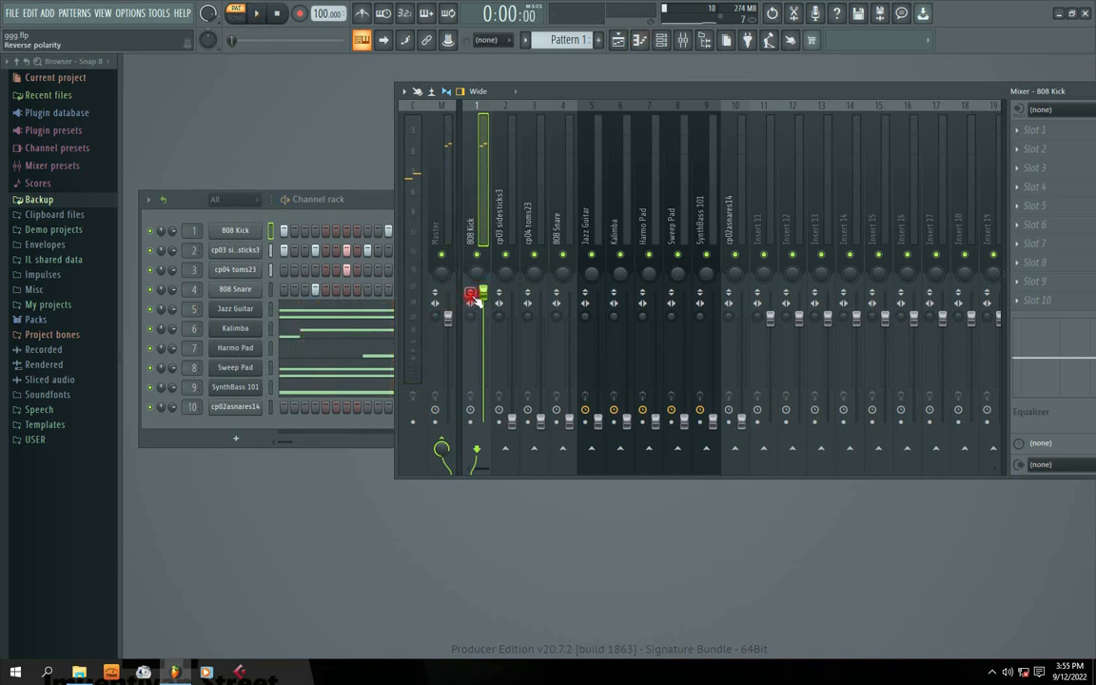
pyautogui.press('space')
# Balance 808 Kick and cp03 sidesticks3 against each other, setting their mixer faders to 72% and 35%, and check them in playback.
pyautogui.moveTo(484, 293); pyautogui.dragTo(485, 345)
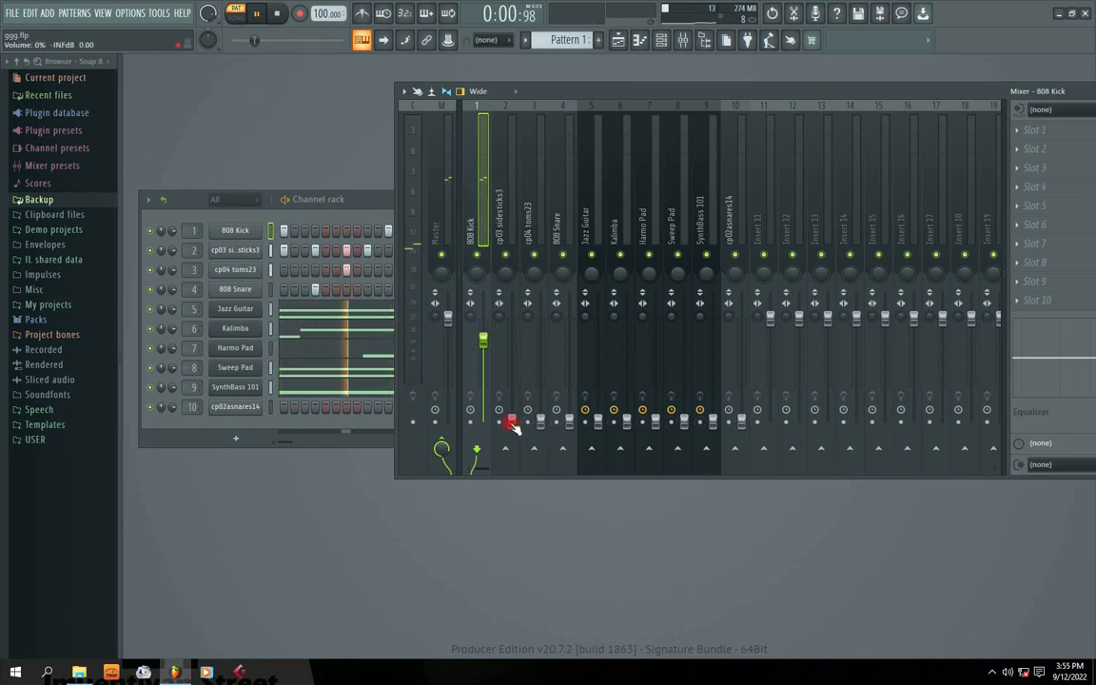
pyautogui.moveTo(512, 424); pyautogui.dragTo(512, 391)
pyautogui.press('space')
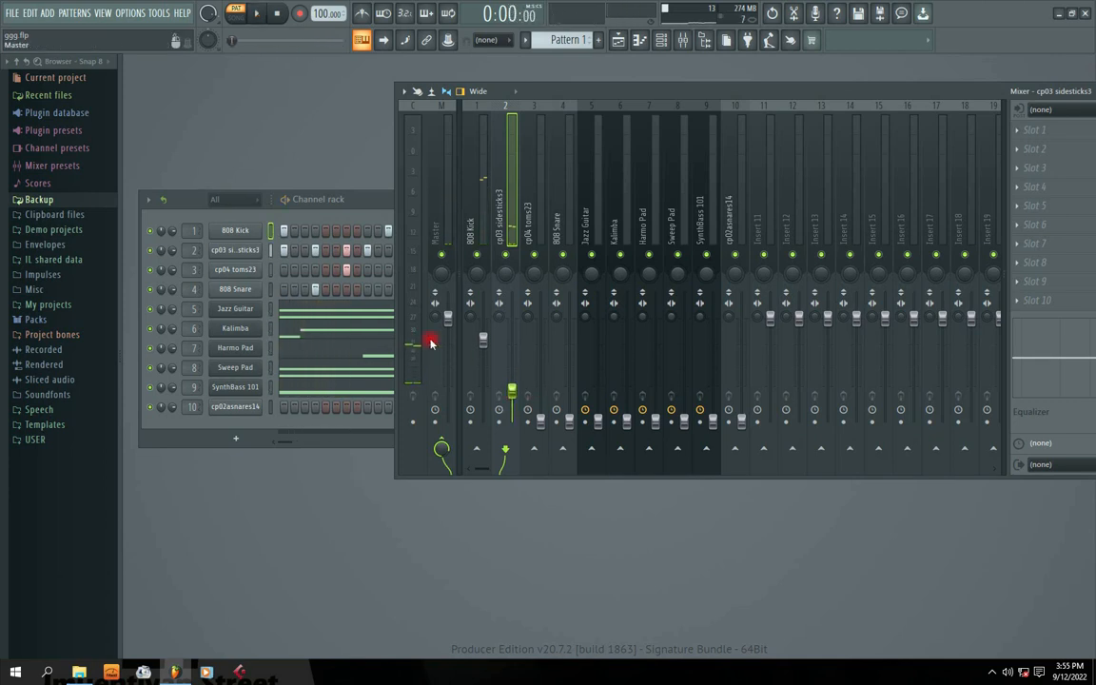
pyautogui.moveTo(485, 341); pyautogui.dragTo(483, 353)
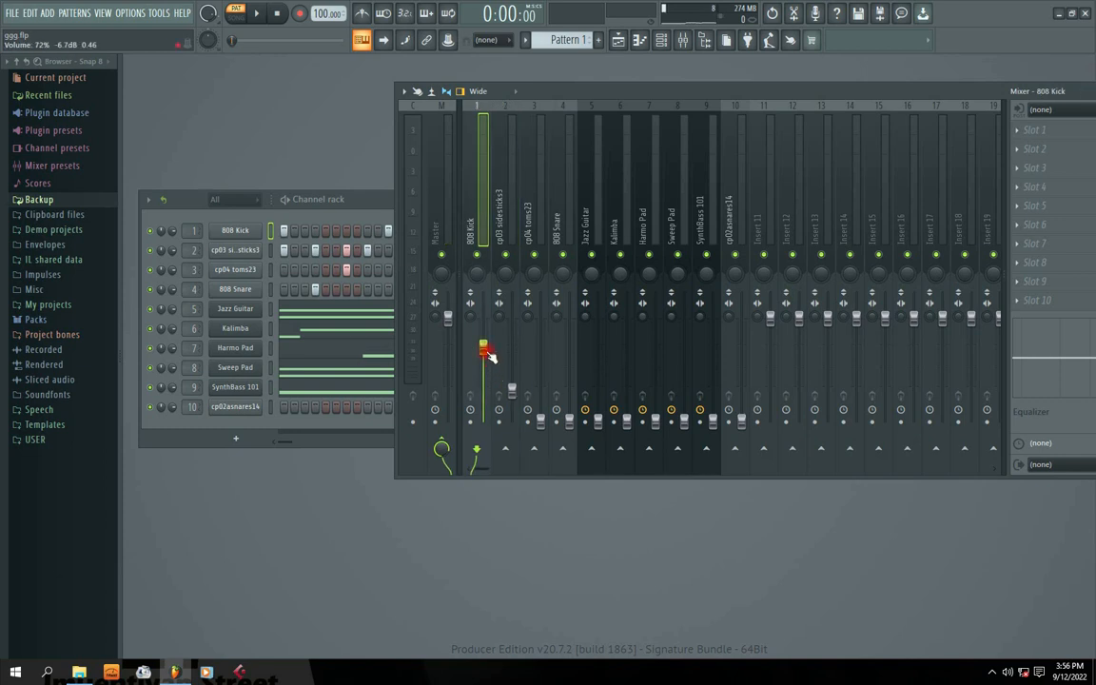
pyautogui.moveTo(512, 391); pyautogui.dragTo(512, 387)
pyautogui.press('space')
pyautogui.press('space')
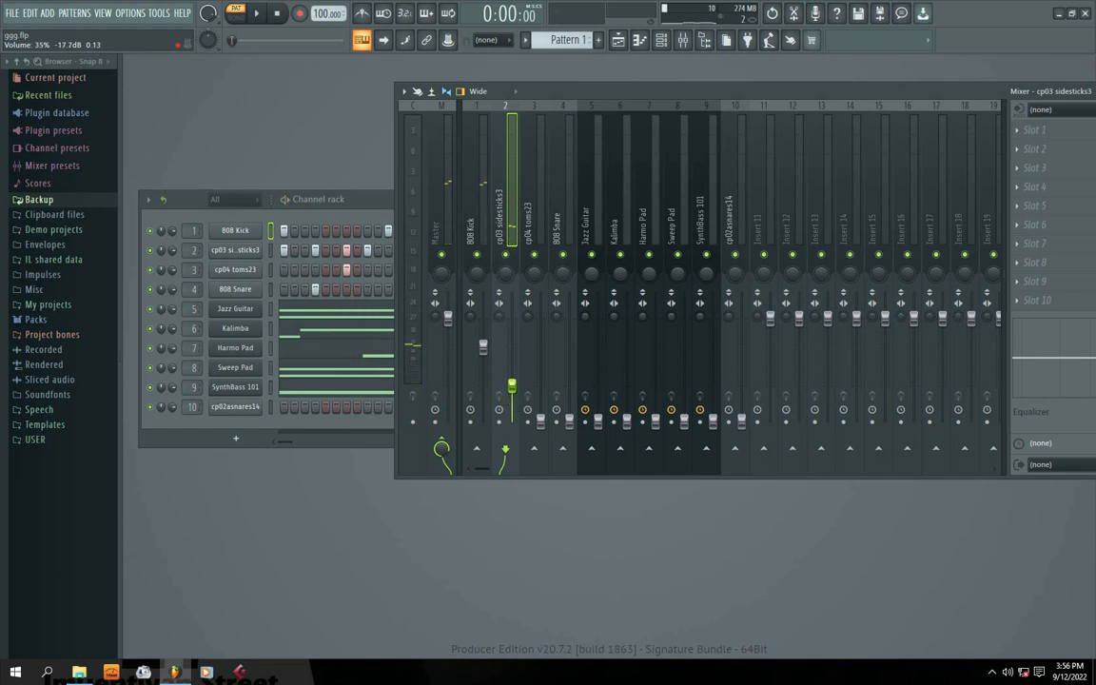
# Try a higher cp03 sidesticks3 level against the 808 Kick, and return its fader to about 35%.
pyautogui.click(486, 344)
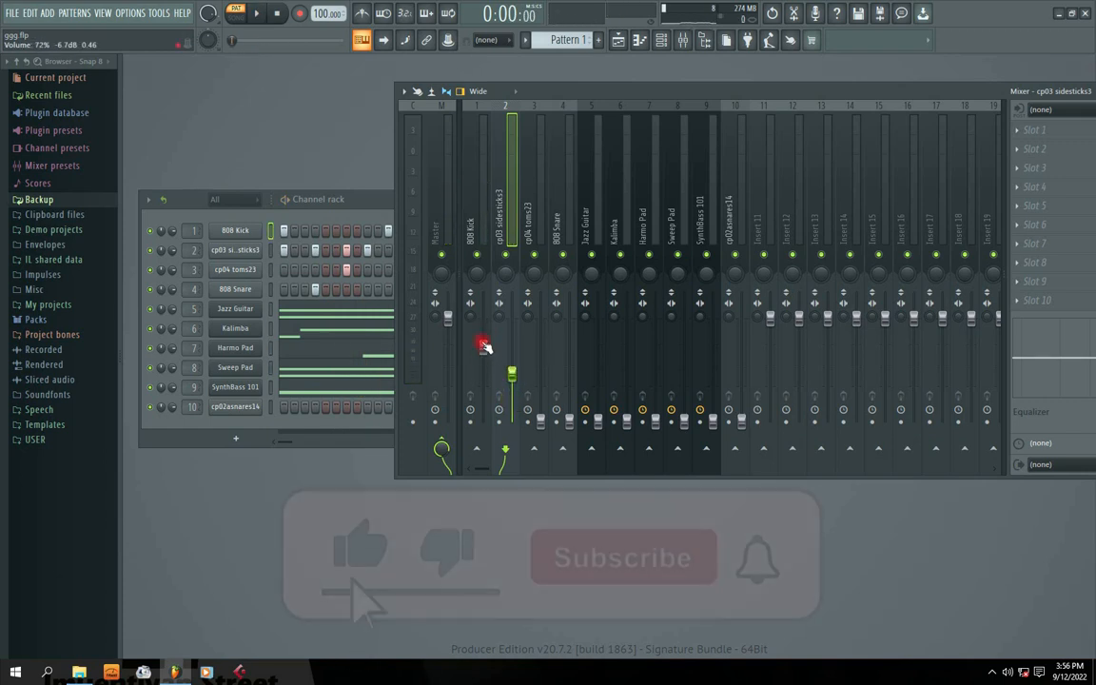
pyautogui.press('space')
pyautogui.press('space')
pyautogui.moveTo(512, 374)
pyautogui.mouseDown()
pyautogui.moveTo(512, 347)
pyautogui.moveTo(514, 387)
pyautogui.mouseUp()
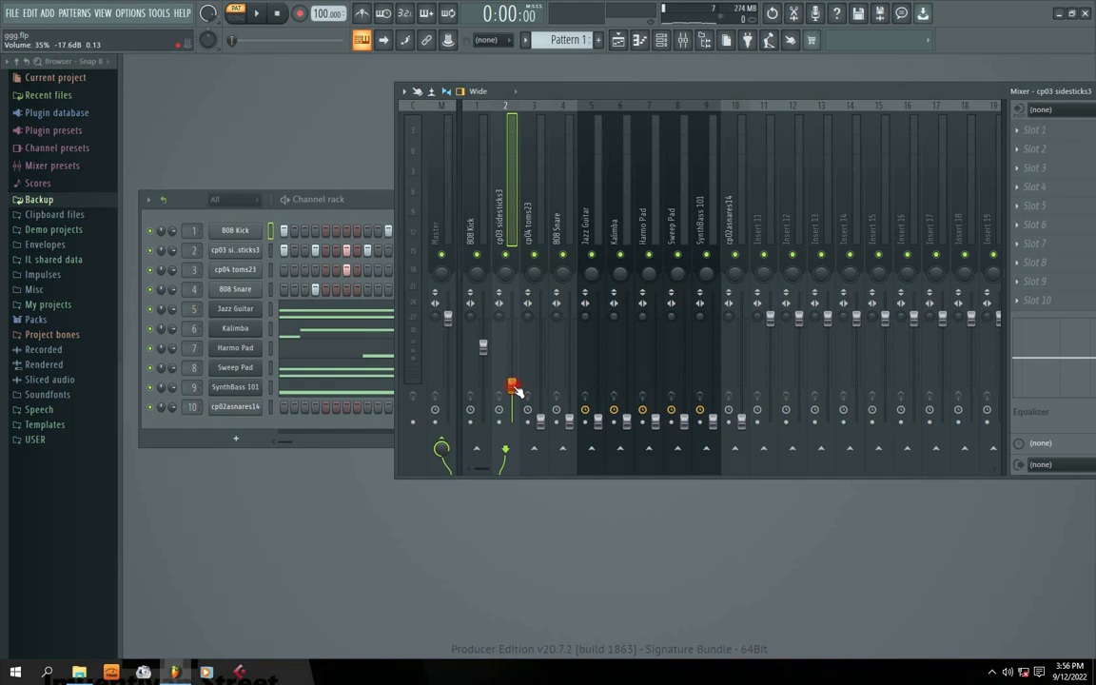
pyautogui.moveTo(514, 388)
pyautogui.mouseDown()
pyautogui.moveTo(514, 346)
pyautogui.moveTo(512, 391)
pyautogui.mouseUp()
# While the pattern plays, raise the cp03 sidesticks3 fader to 42% and lower the 808 Kick fader slightly.
pyautogui.click(483, 348)
pyautogui.click(512, 347)
pyautogui.press('space')
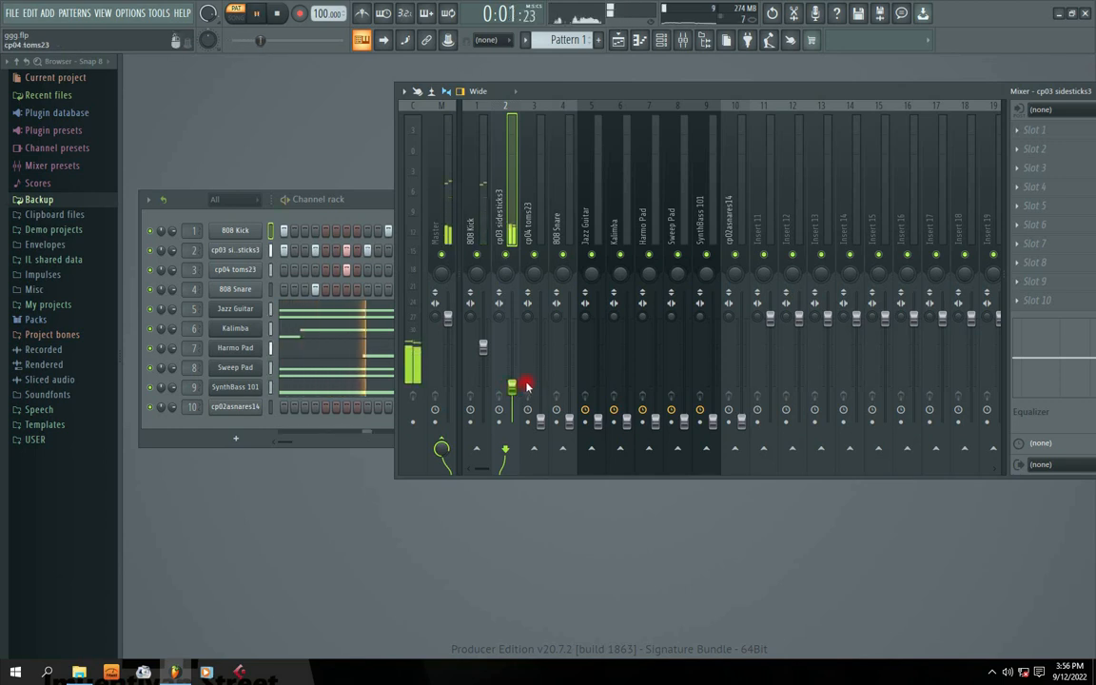
pyautogui.moveTo(513, 390)
pyautogui.mouseDown()
pyautogui.moveTo(516, 338)
pyautogui.moveTo(514, 379)
pyautogui.moveTo(484, 353)
pyautogui.moveTo(512, 377)
pyautogui.mouseUp()
pyautogui.click(483, 346)
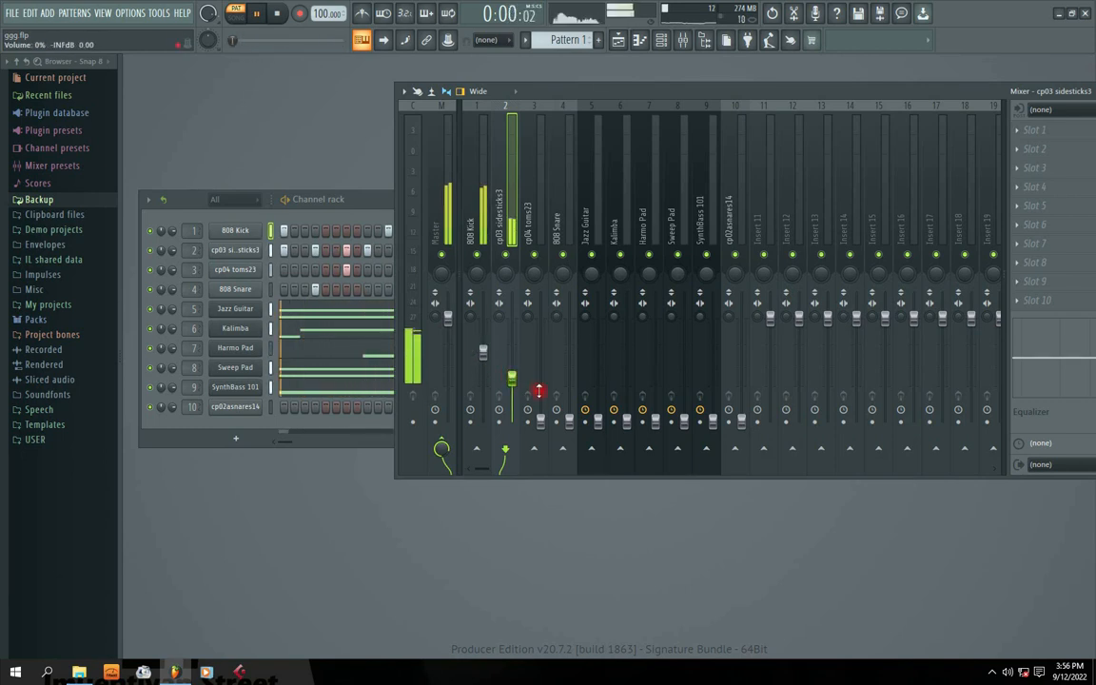
# During playback, raise the mixer faders of cp04 toms23 to 49%, 808 Snare to 46% and Jazz Guitar to about 32%.
pyautogui.moveTo(539, 424); pyautogui.dragTo(540, 369)
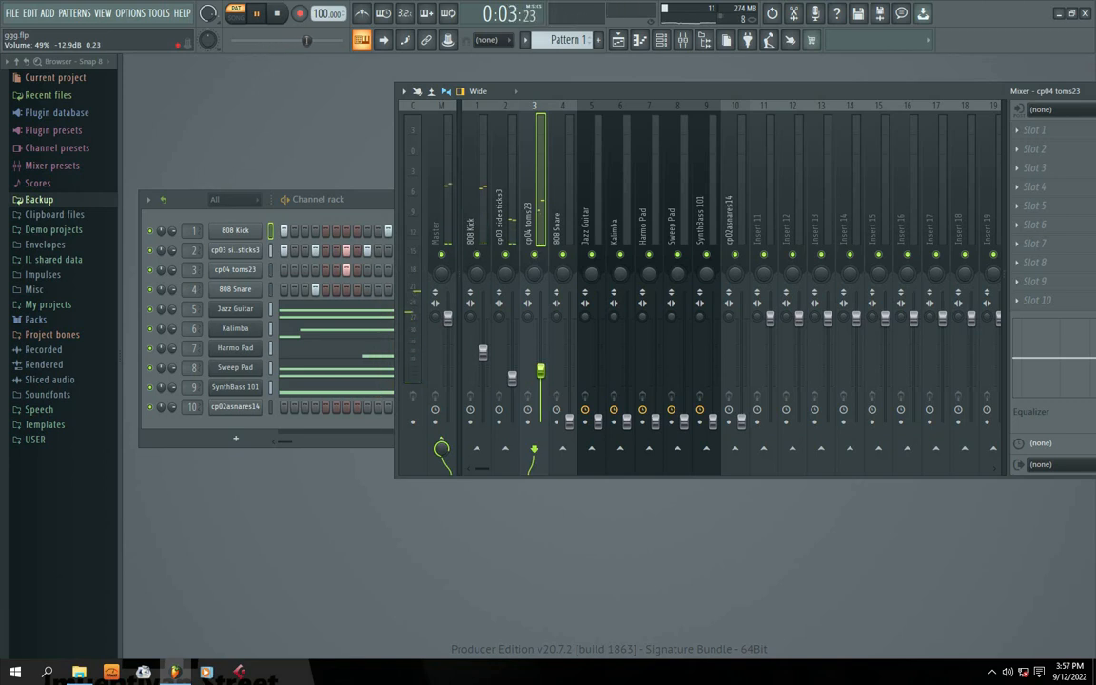
pyautogui.moveTo(569, 419); pyautogui.dragTo(569, 373)
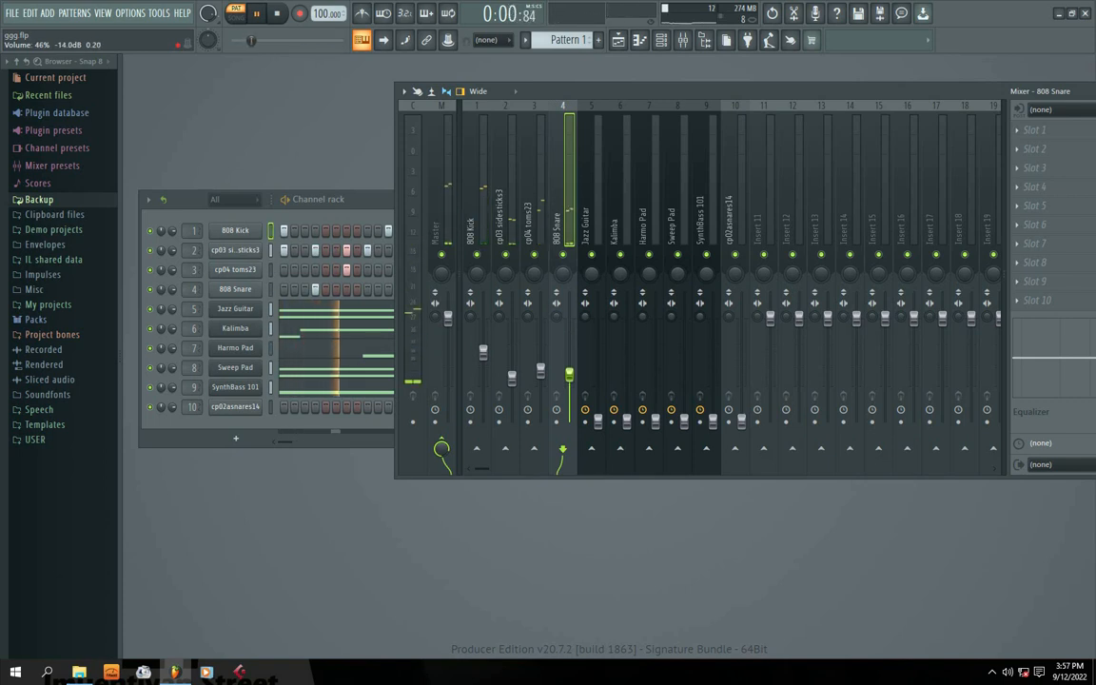
pyautogui.moveTo(598, 422); pyautogui.dragTo(597, 387)
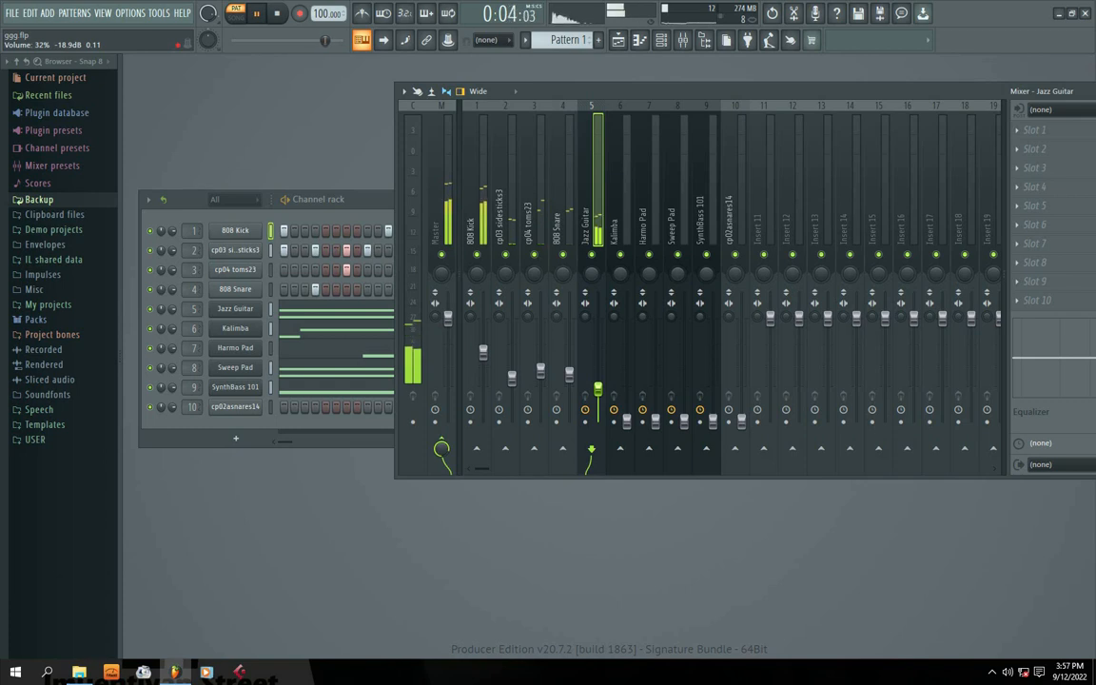
# During playback, bring in the Kalimba fader at 30%, Harmo Pad at 14% and Sweep Pad at about 8%.
pyautogui.moveTo(597, 395); pyautogui.dragTo(627, 387)
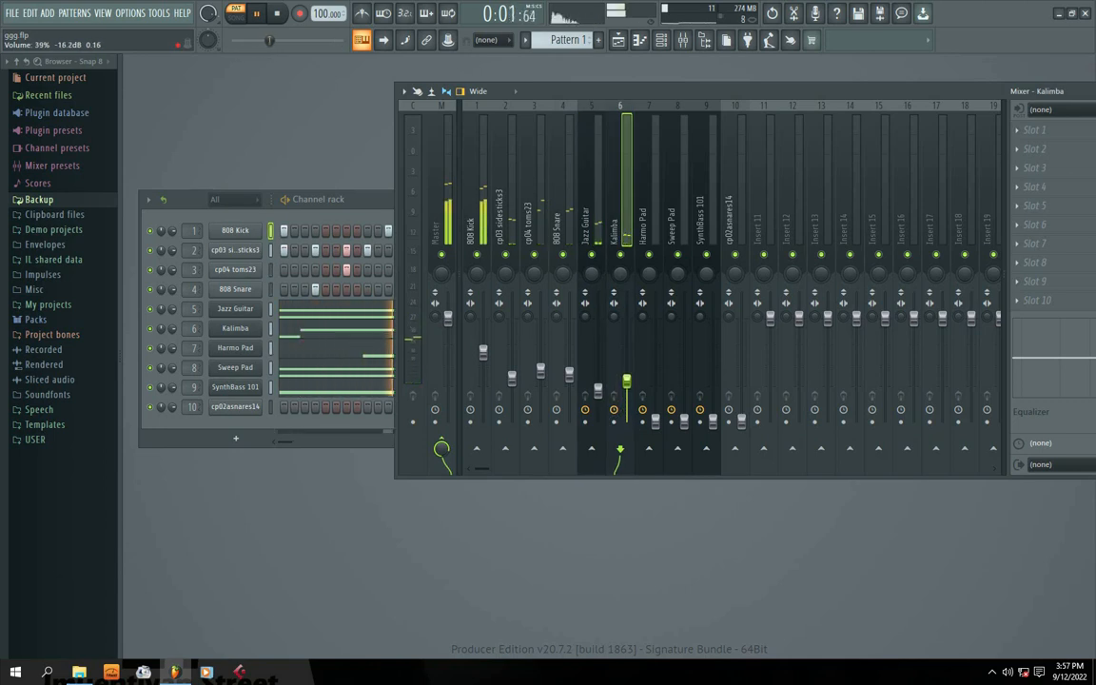
pyautogui.moveTo(627, 386); pyautogui.dragTo(655, 409)
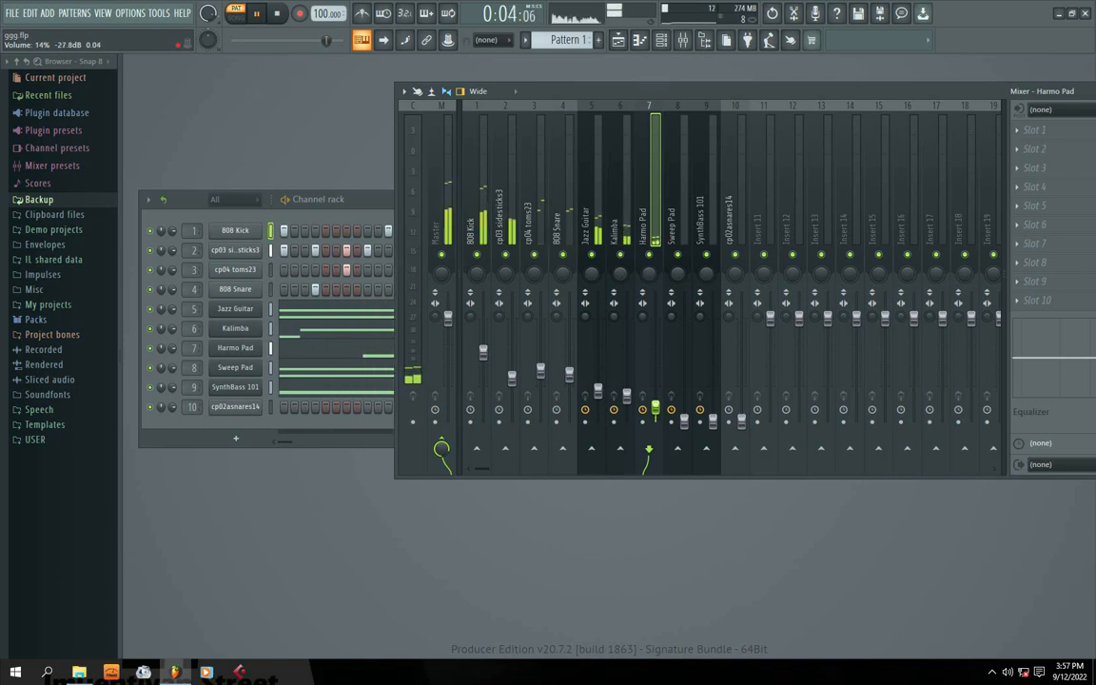
pyautogui.moveTo(684, 419); pyautogui.dragTo(684, 414)
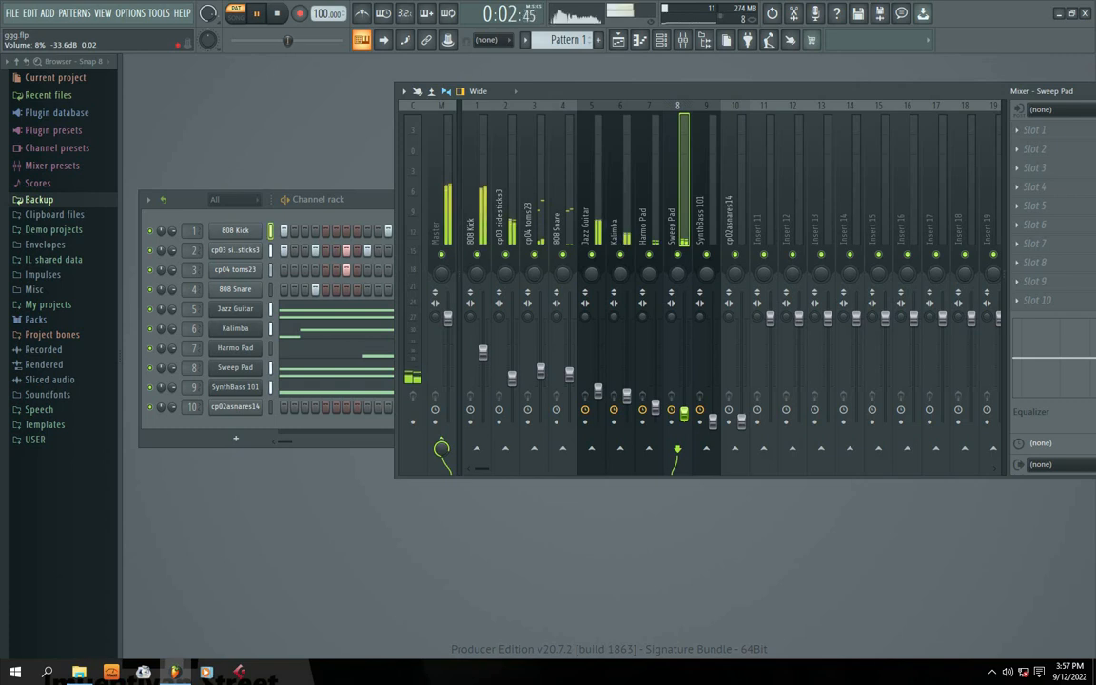
# Set the SynthBass 101 mixer fader to 29% with the whole mixer in view, and stop playback.
pyautogui.moveTo(685, 414); pyautogui.dragTo(721, 391)
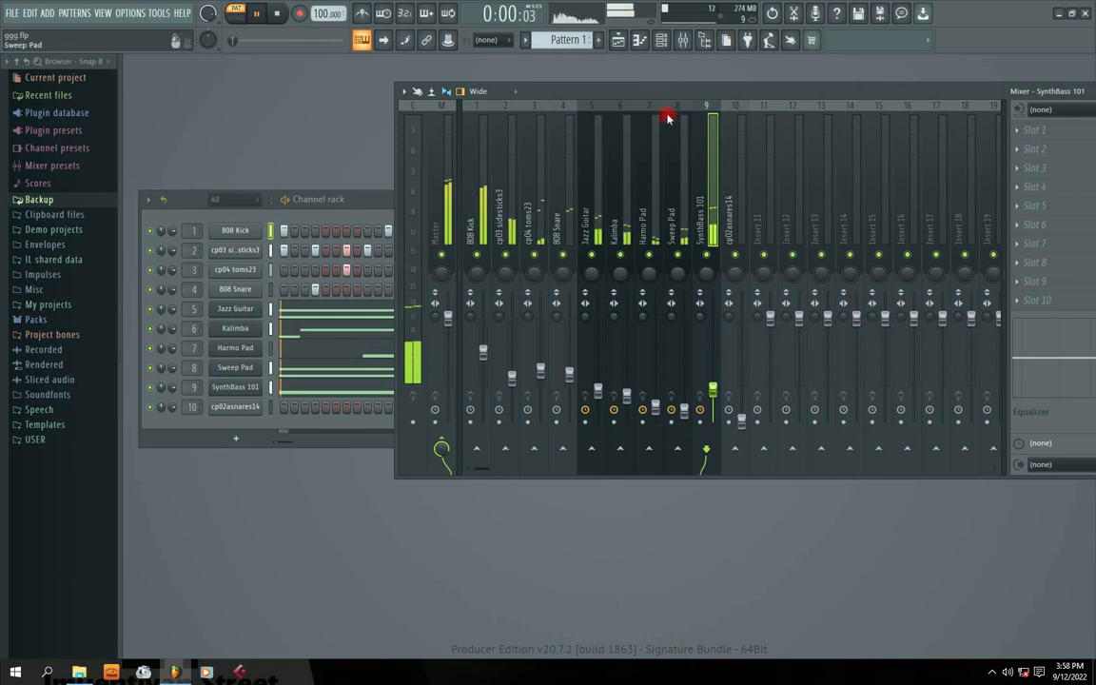
pyautogui.moveTo(689, 91); pyautogui.dragTo(594, 82)
pyautogui.moveTo(622, 386); pyautogui.dragTo(618, 385)
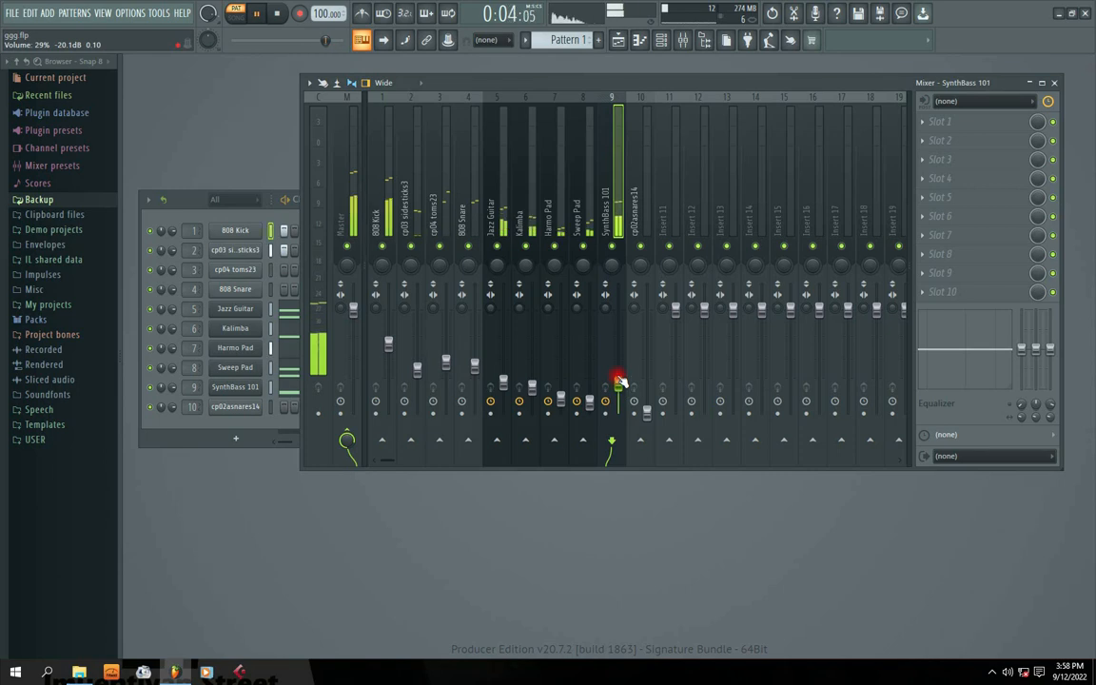
pyautogui.press('space')
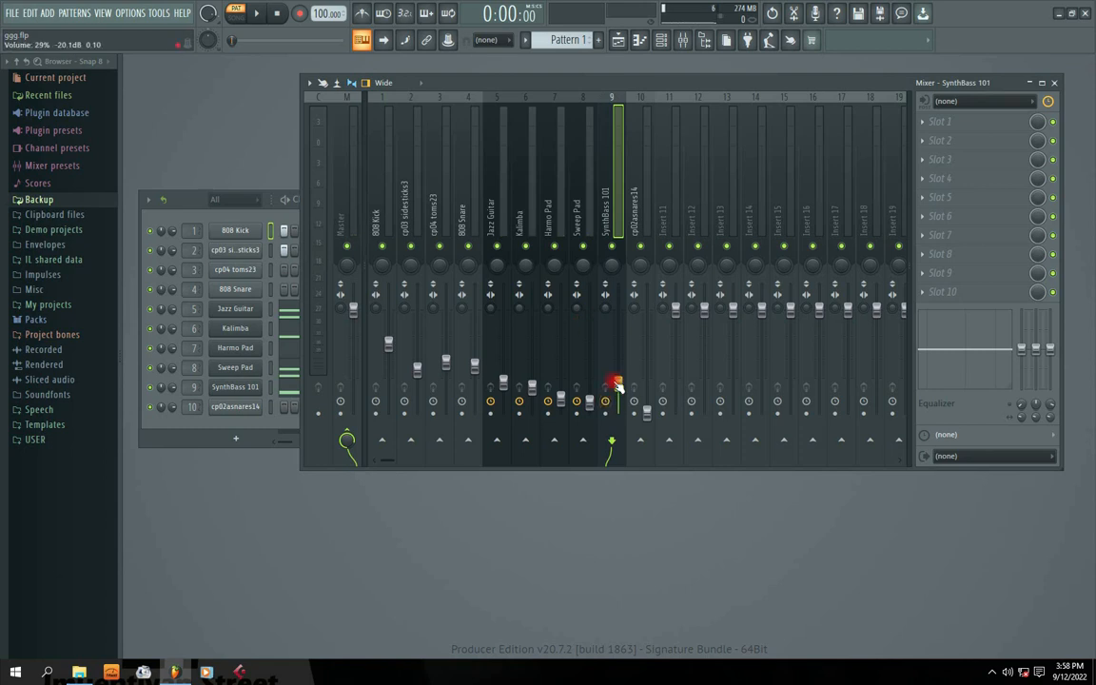
# Review the volume fader settings of the master and the instrument tracks across the mixer.
pyautogui.click(586, 399)
pyautogui.click(560, 399)
pyautogui.click(533, 389)
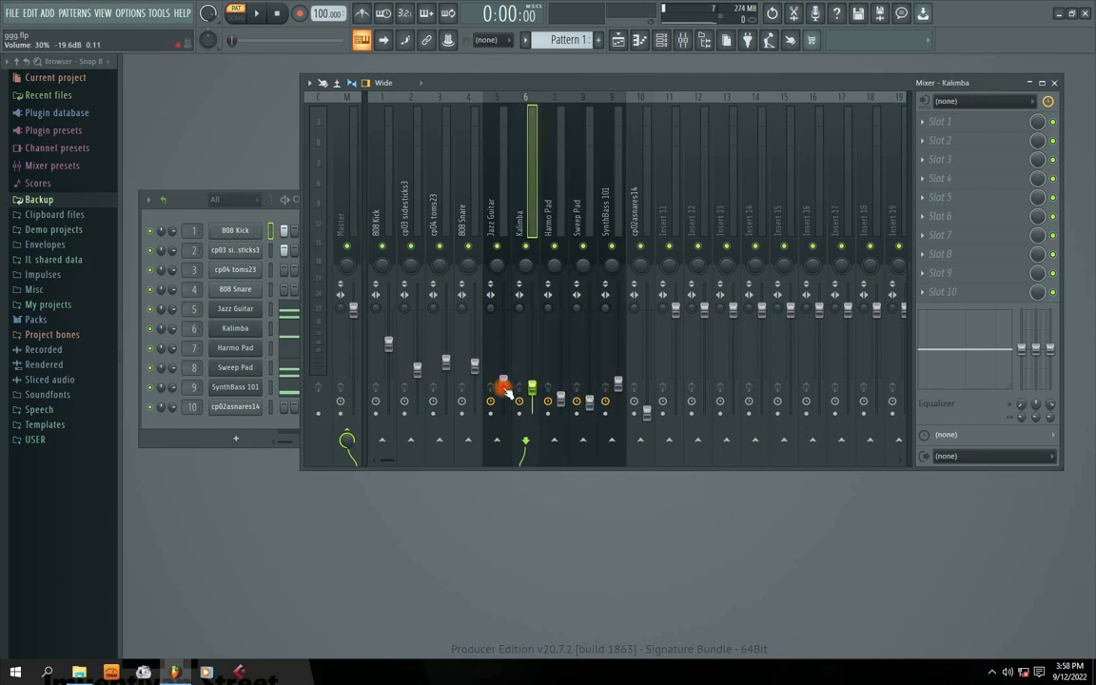
pyautogui.click(503, 385)
pyautogui.click(476, 366)
pyautogui.click(419, 372)
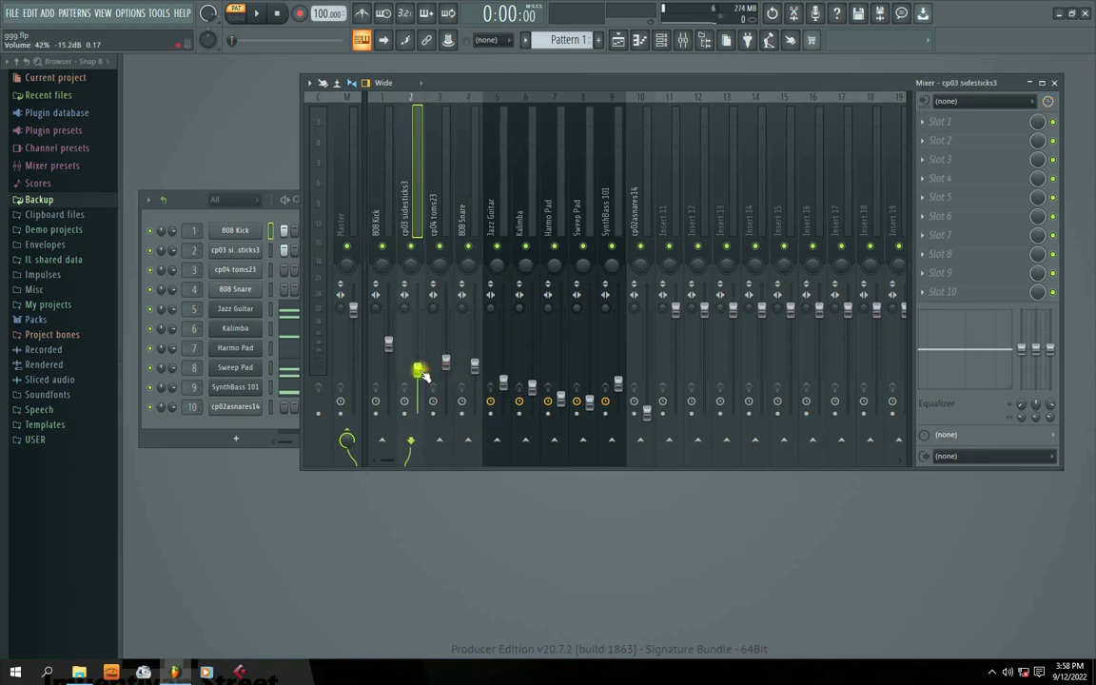
pyautogui.click(354, 312)
pyautogui.click(388, 343)
pyautogui.click(416, 370)
pyautogui.click(445, 362)
pyautogui.click(475, 366)
pyautogui.click(504, 384)
pyautogui.click(532, 388)
pyautogui.click(560, 398)
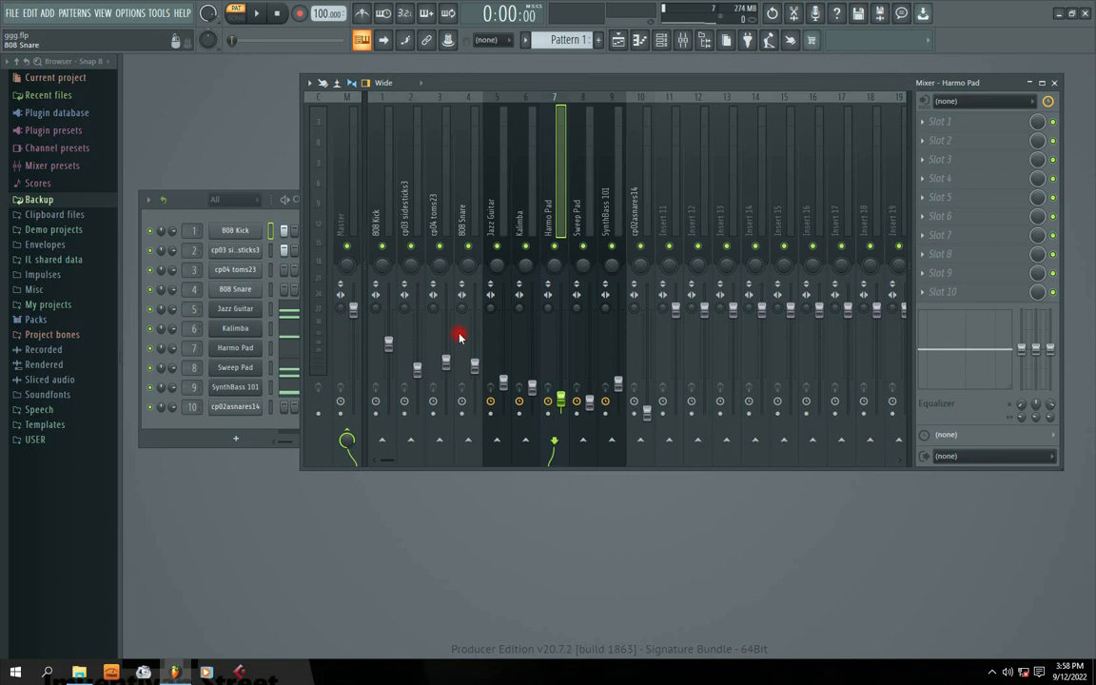
# Play the pattern to hear the volume-balanced mix, and stop playback.
pyautogui.moveTo(469, 73); pyautogui.dragTo(456, 94)
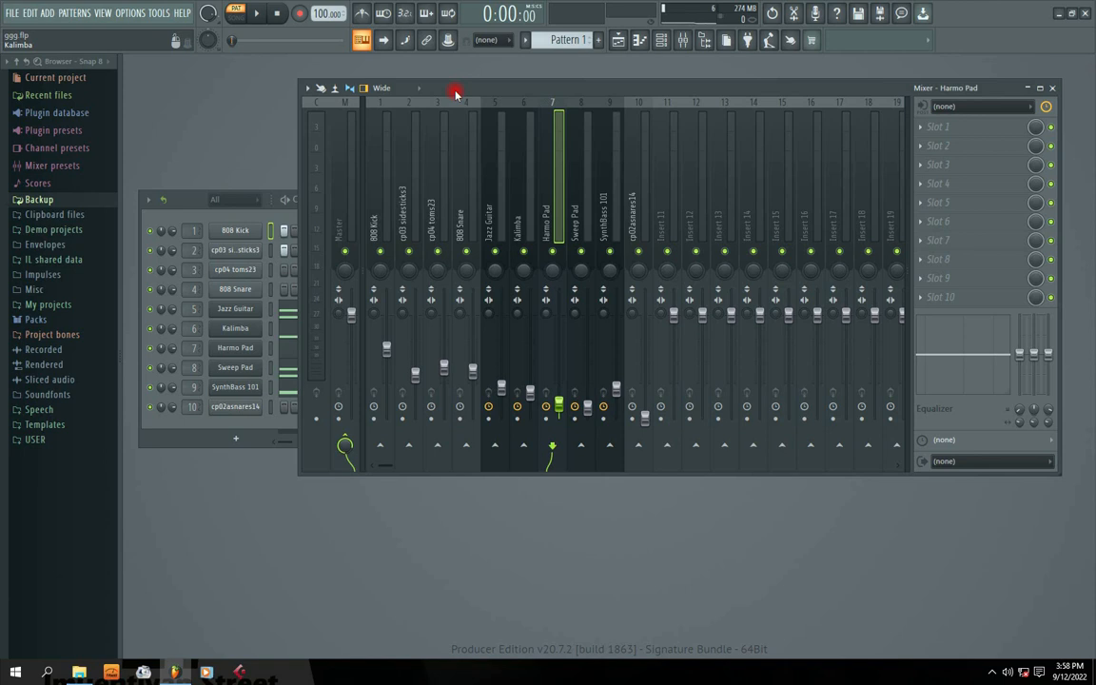
pyautogui.press('space')
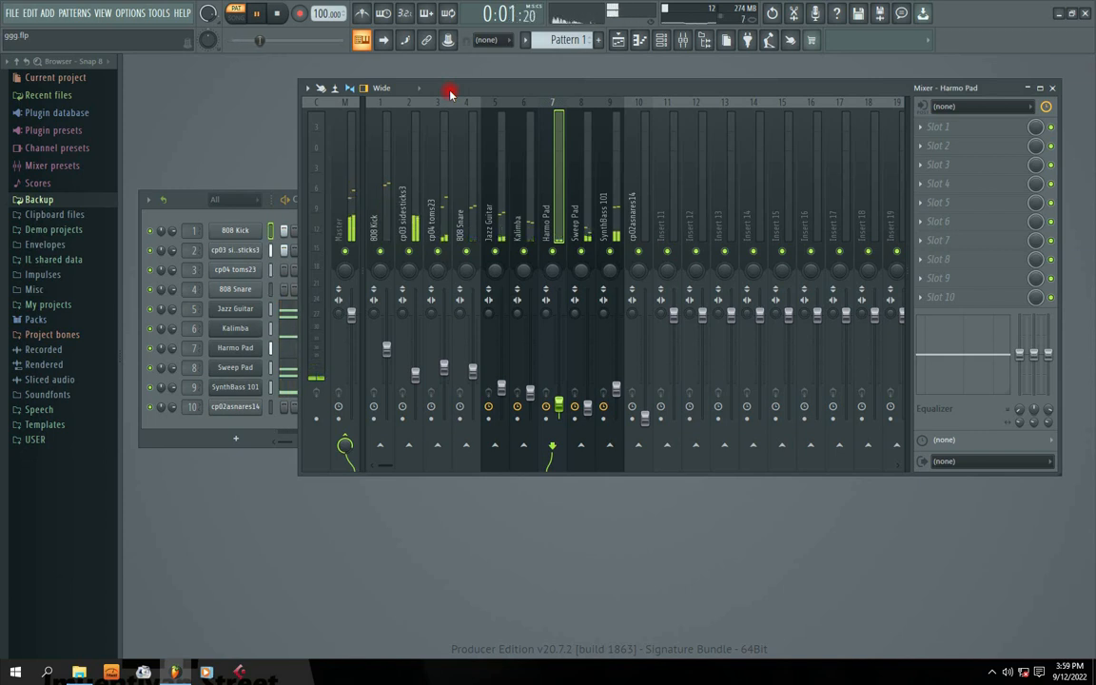
pyautogui.press('space')
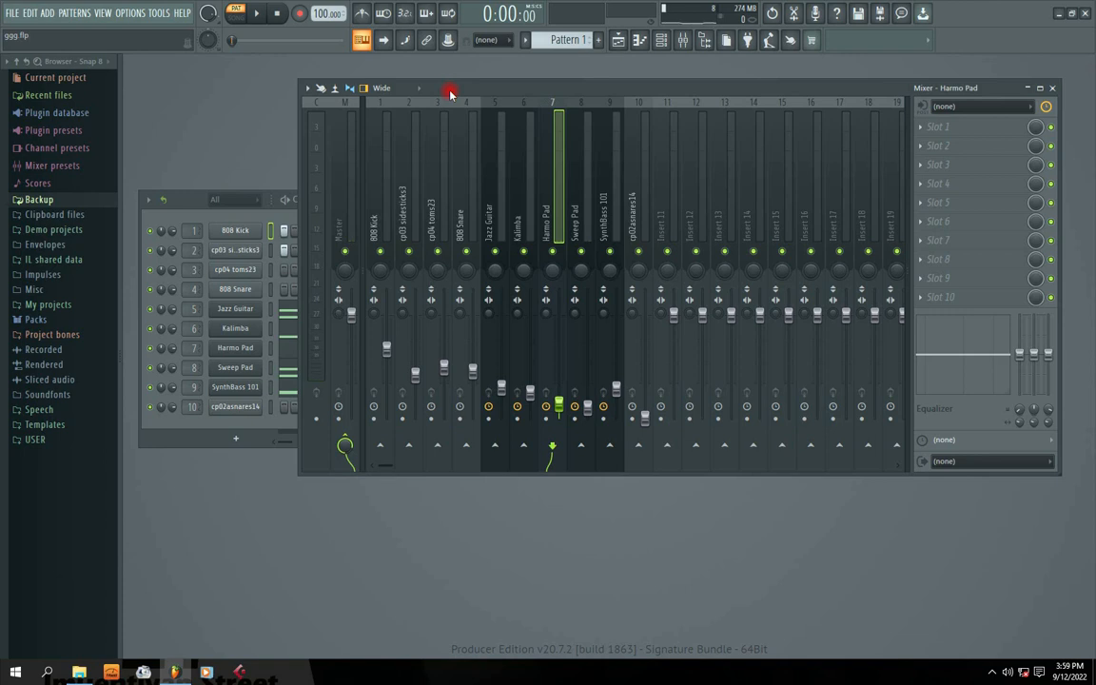
# Select the 808 Kick mixer track and solo it.
pyautogui.click(373, 227)
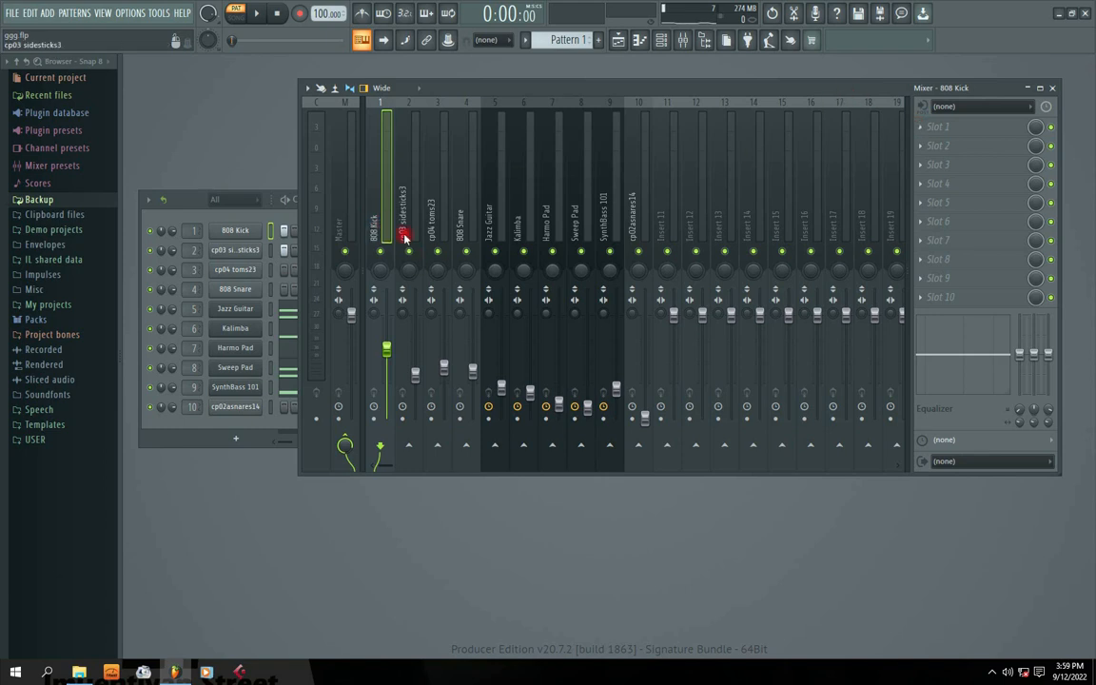
pyautogui.click(923, 127)
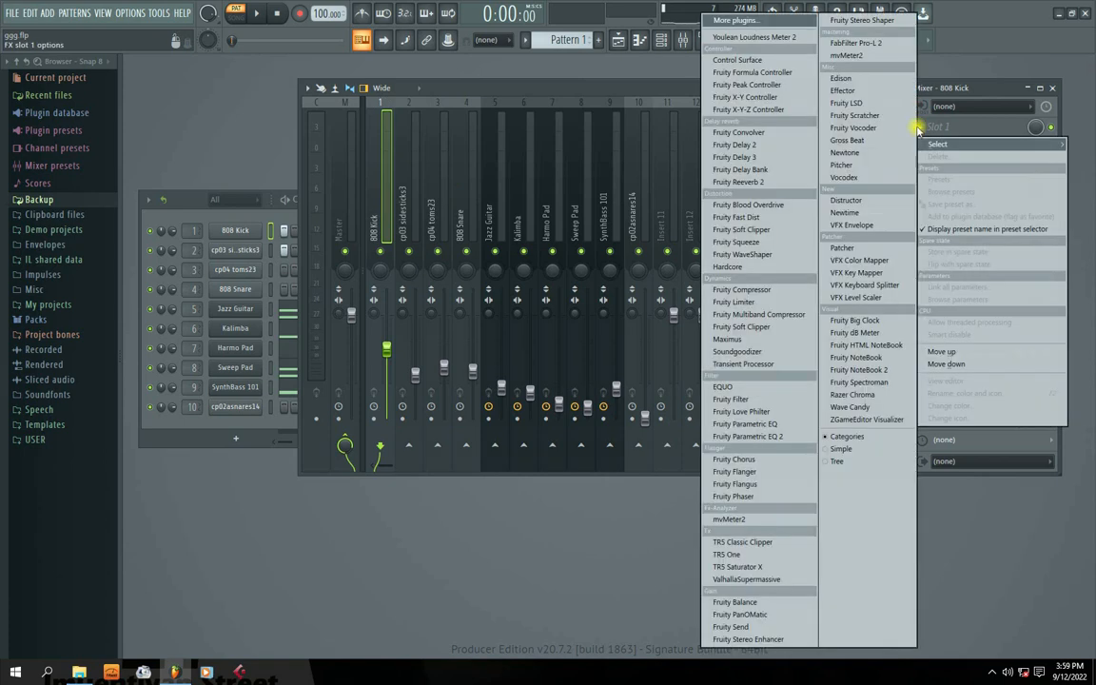
pyautogui.click(376, 255)
pyautogui.rightClick(382, 251)
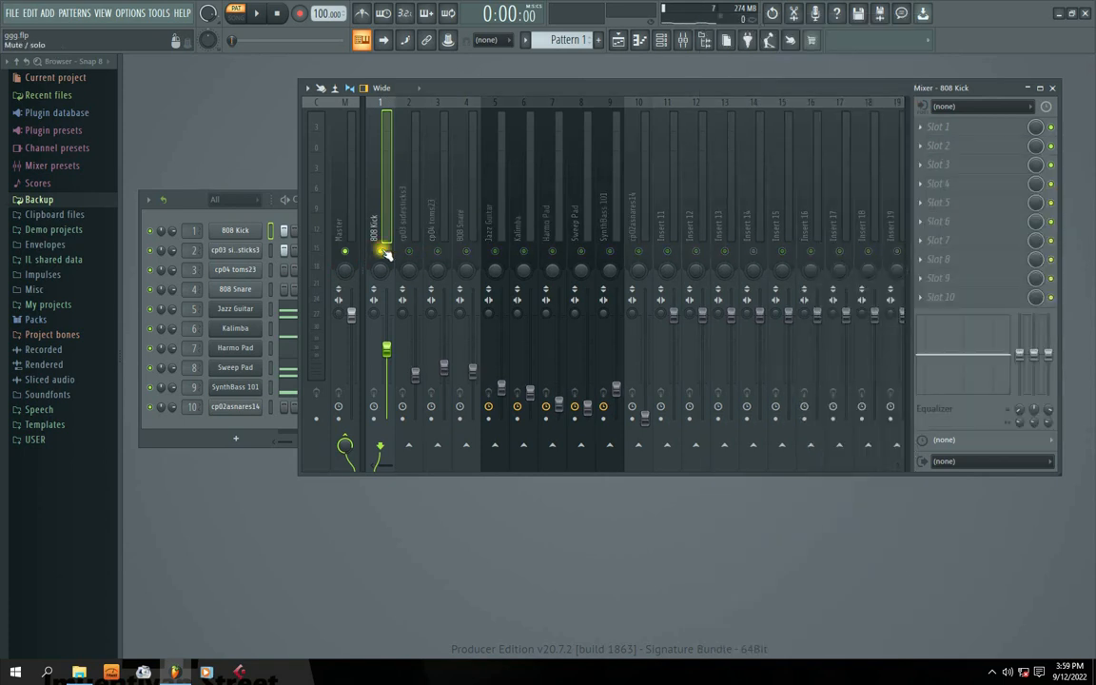
pyautogui.click(919, 126)
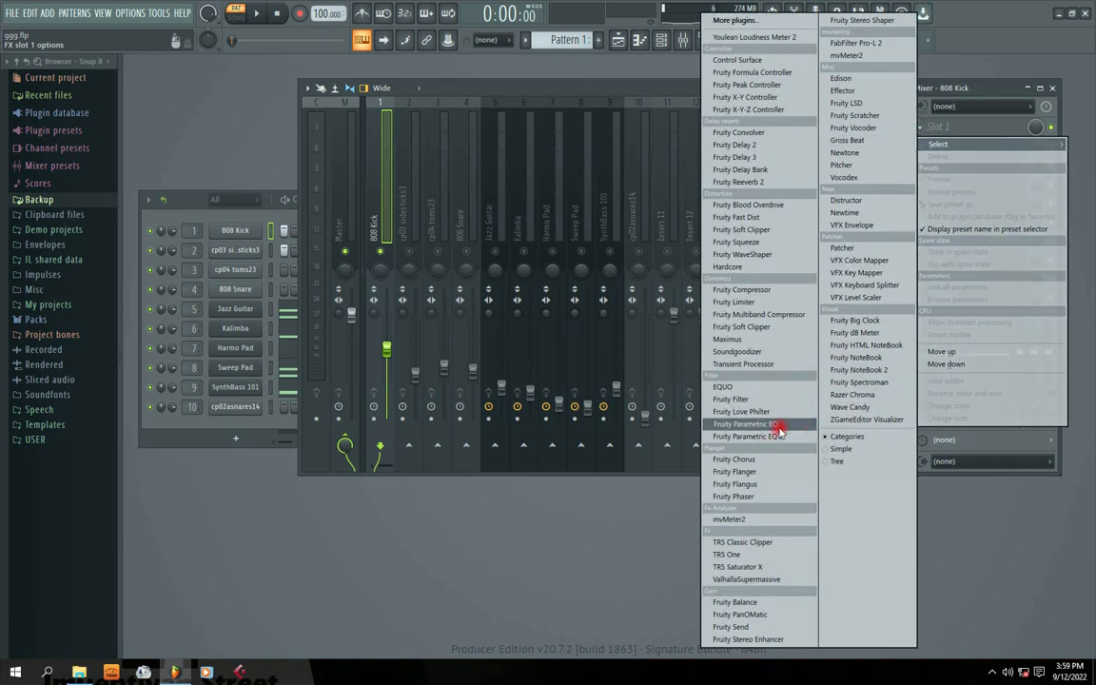
pyautogui.click(972, 92)
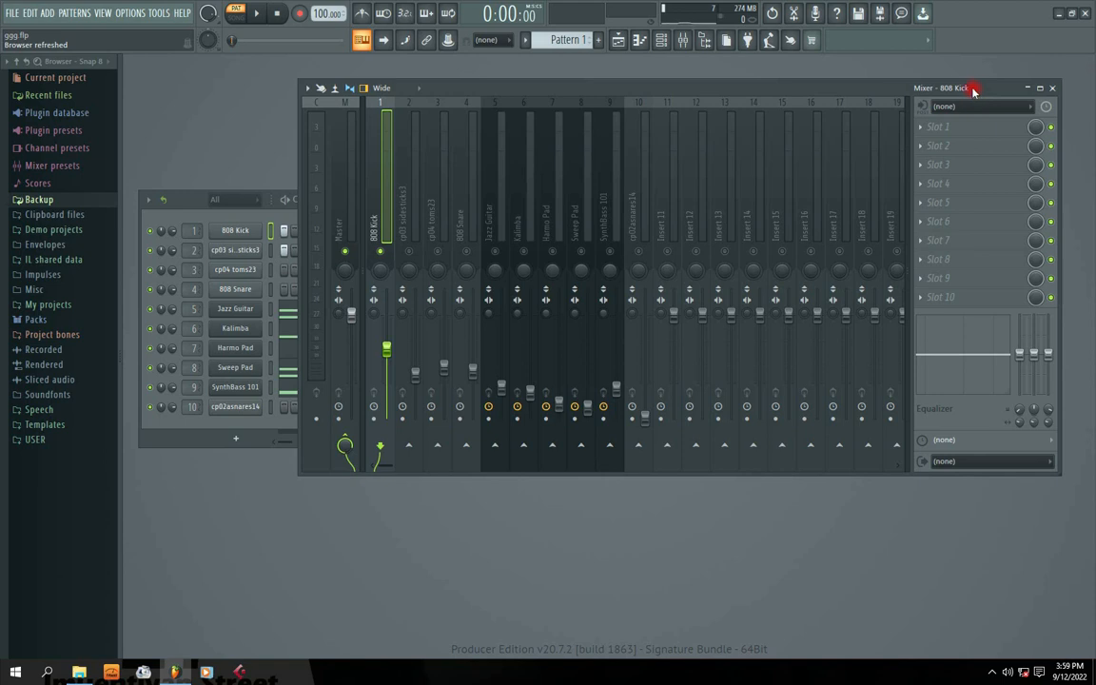
# Load Fruity parametric EQ 2 into the first effect slot of 808 Kick, keeping the kick's mixer track in view.
pyautogui.moveTo(971, 89); pyautogui.dragTo(898, 101)
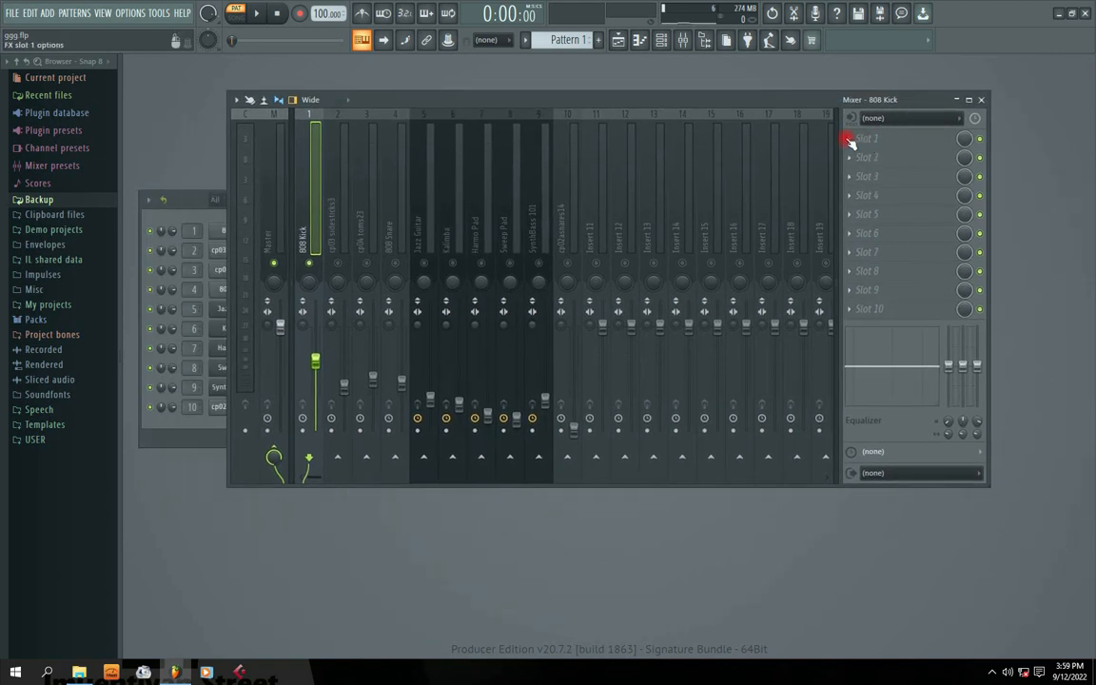
pyautogui.click(850, 141)
pyautogui.click(711, 505)
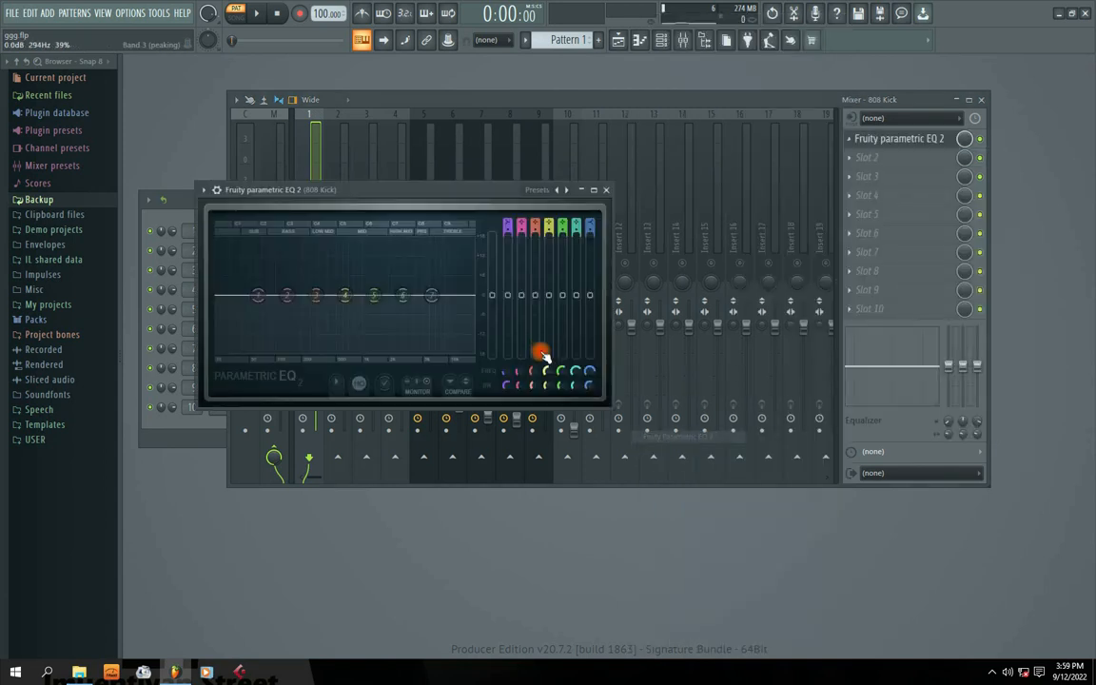
pyautogui.moveTo(355, 187); pyautogui.dragTo(563, 191)
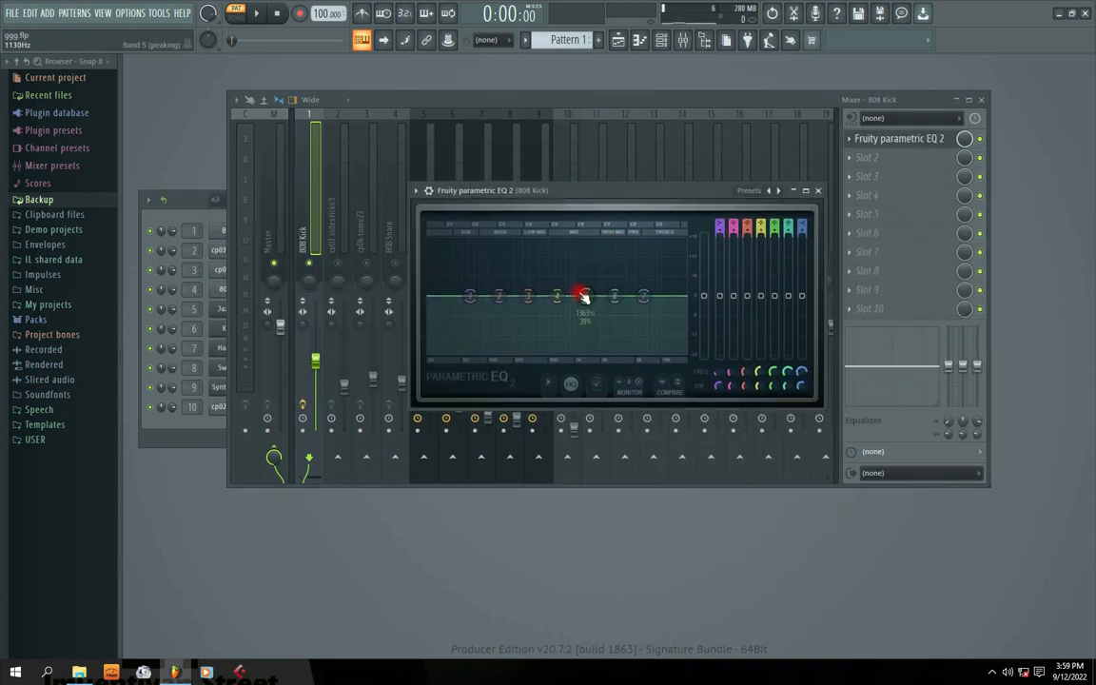
# During playback, apply the 20Hz + 18kHz cut preset to the kick's equalizer and raise its high-pass cutoff to about 50 Hz.
pyautogui.press('space')
pyautogui.moveTo(583, 192); pyautogui.dragTo(568, 188)
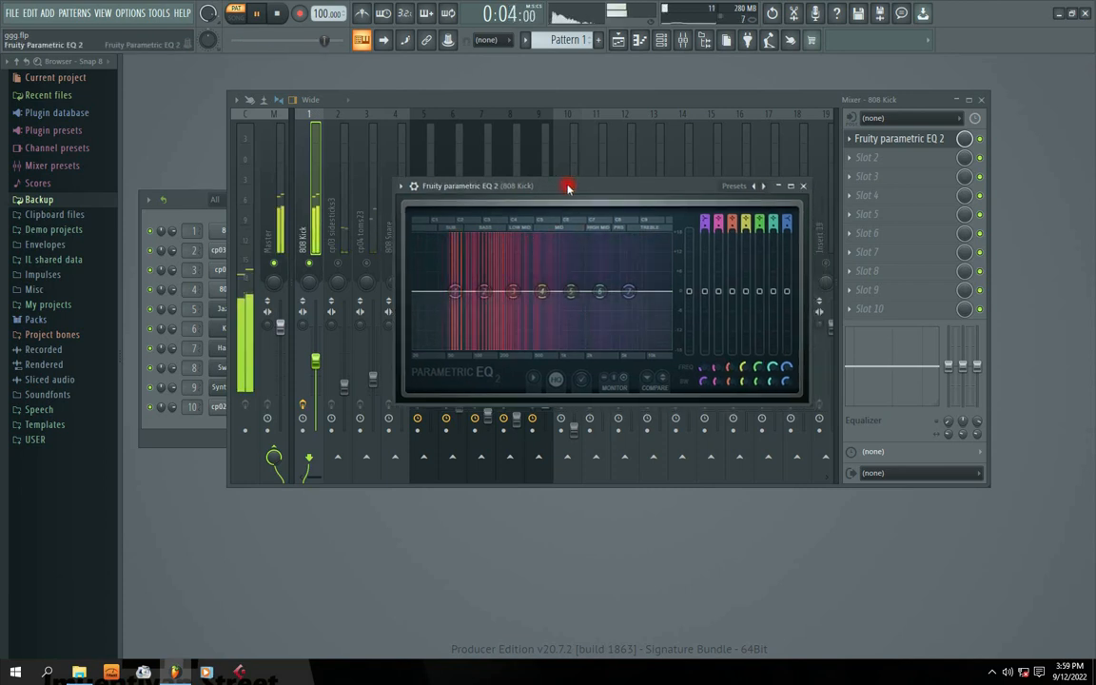
pyautogui.rightClick(762, 189)
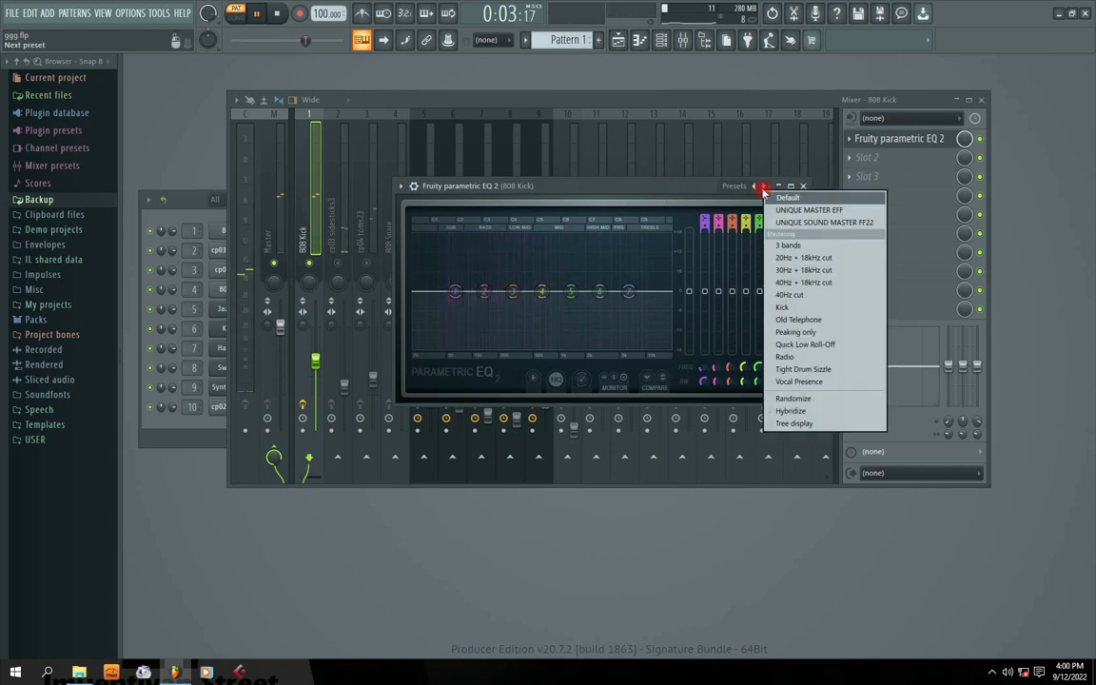
pyautogui.click(797, 260)
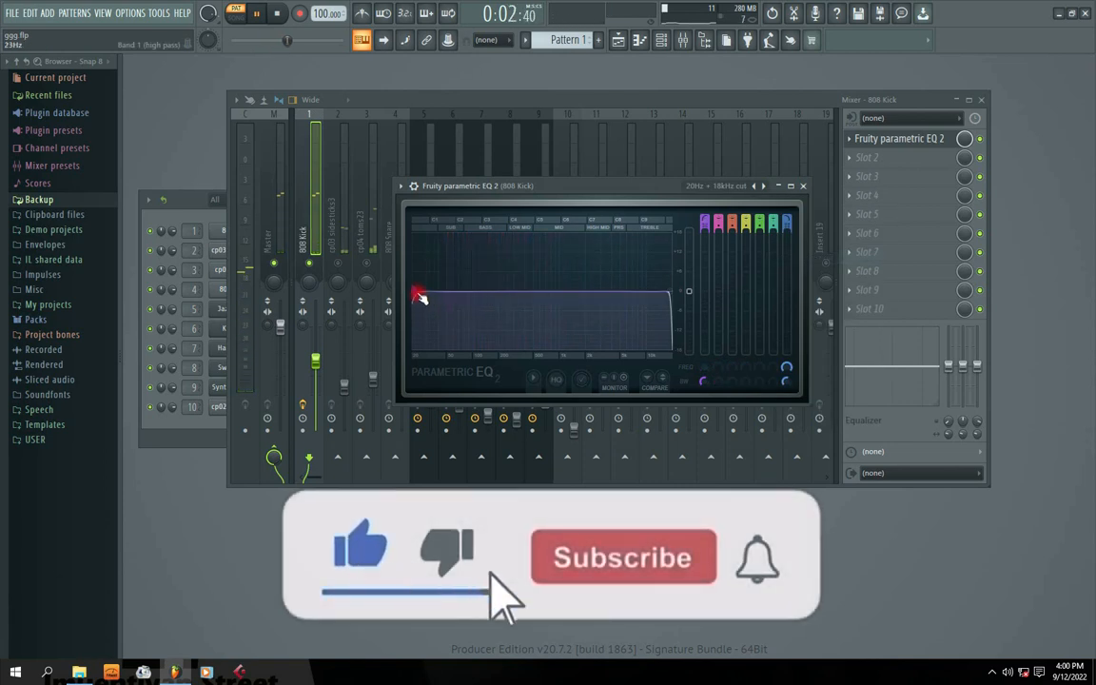
pyautogui.moveTo(417, 292); pyautogui.dragTo(444, 292)
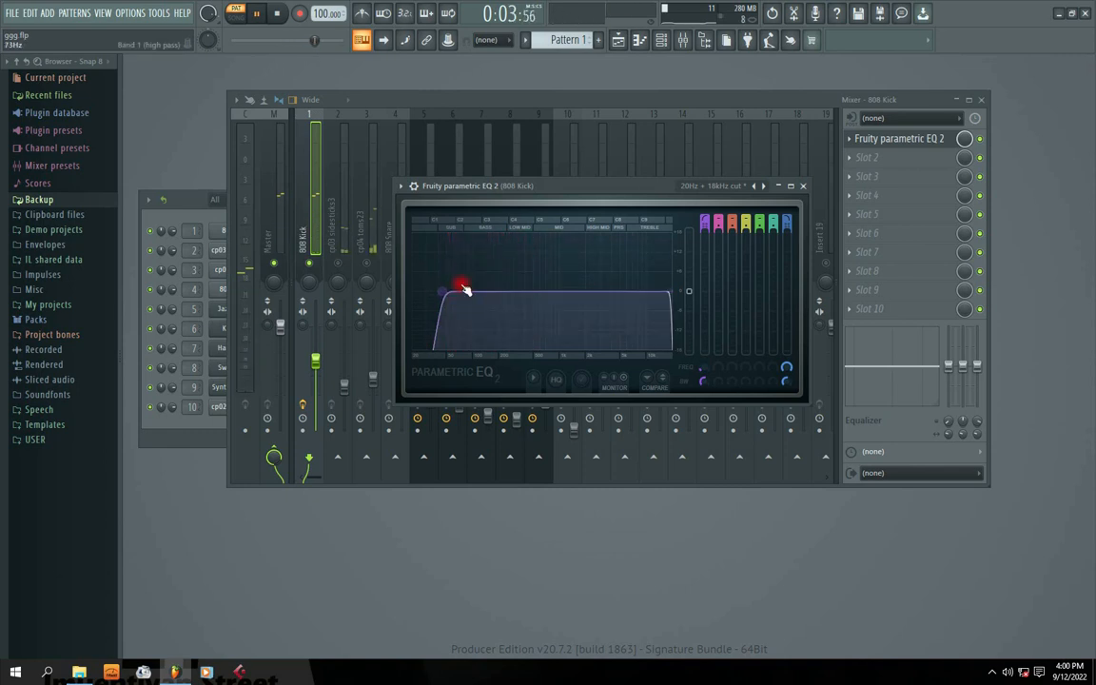
pyautogui.moveTo(465, 293)
pyautogui.mouseDown()
pyautogui.moveTo(451, 293)
pyautogui.moveTo(472, 261)
pyautogui.moveTo(465, 274)
pyautogui.moveTo(486, 285)
pyautogui.mouseUp()
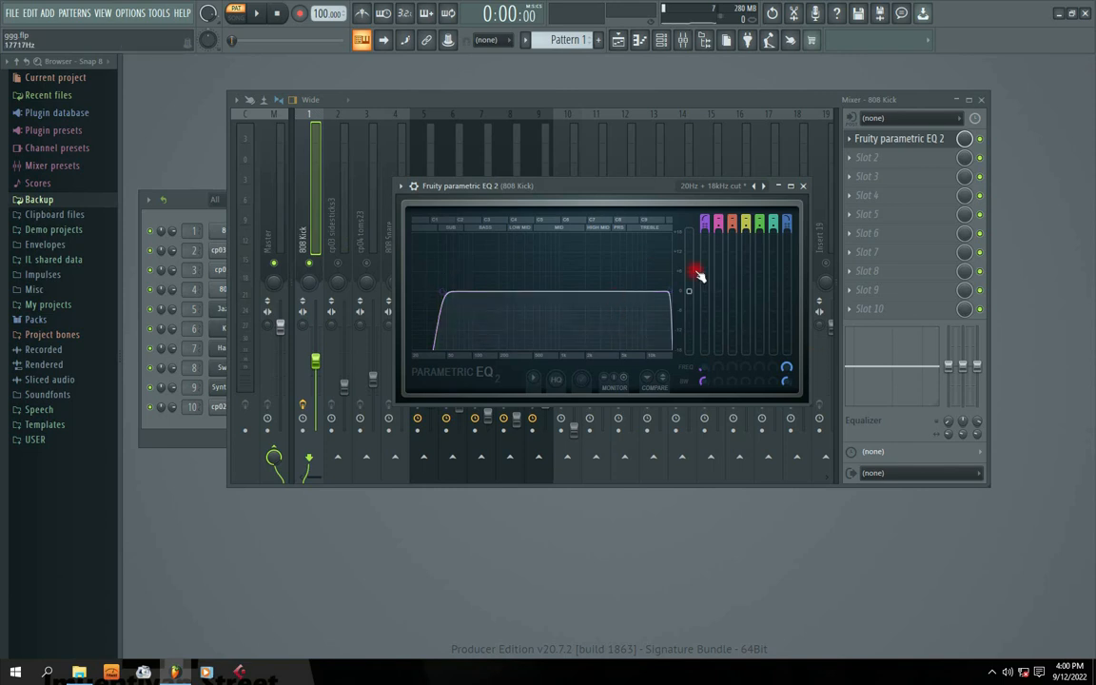
# Lower the kick's low-pass cutoff to just below 500 Hz while checking by playback, and close the equalizer.
pyautogui.moveTo(698, 275); pyautogui.dragTo(535, 294)
pyautogui.press('space')
pyautogui.press('space')
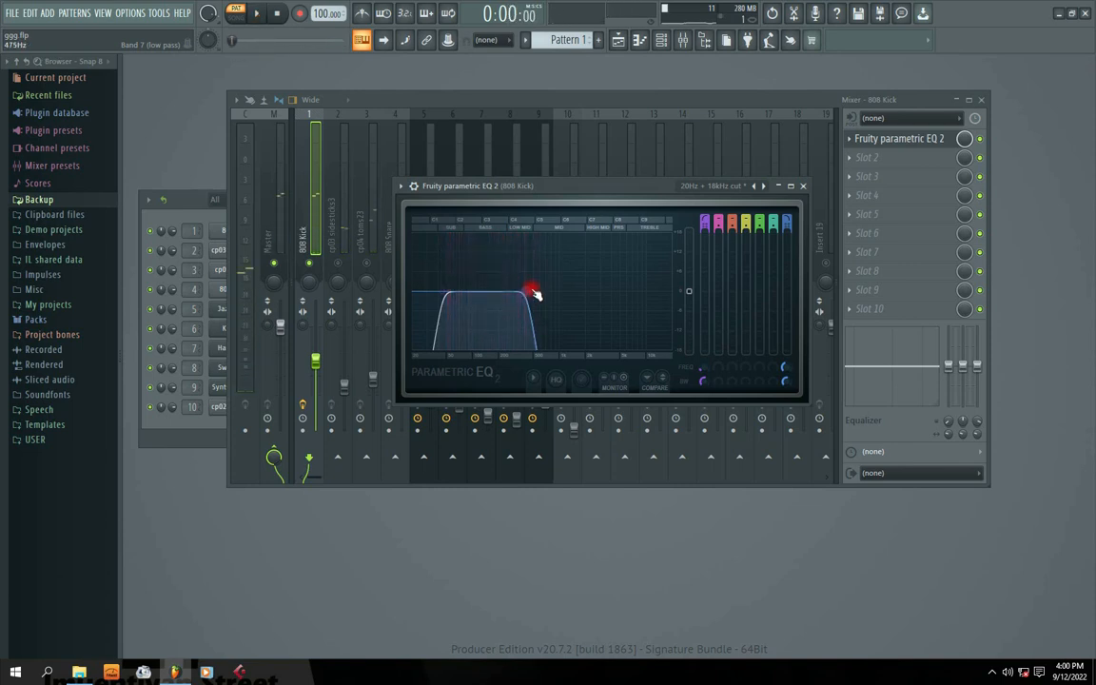
pyautogui.moveTo(535, 296)
pyautogui.mouseDown()
pyautogui.moveTo(673, 300)
pyautogui.moveTo(521, 292)
pyautogui.moveTo(537, 294)
pyautogui.mouseUp()
pyautogui.press('space')
pyautogui.press('space')
pyautogui.press('space')
pyautogui.press('space')
pyautogui.moveTo(476, 299); pyautogui.dragTo(516, 303)
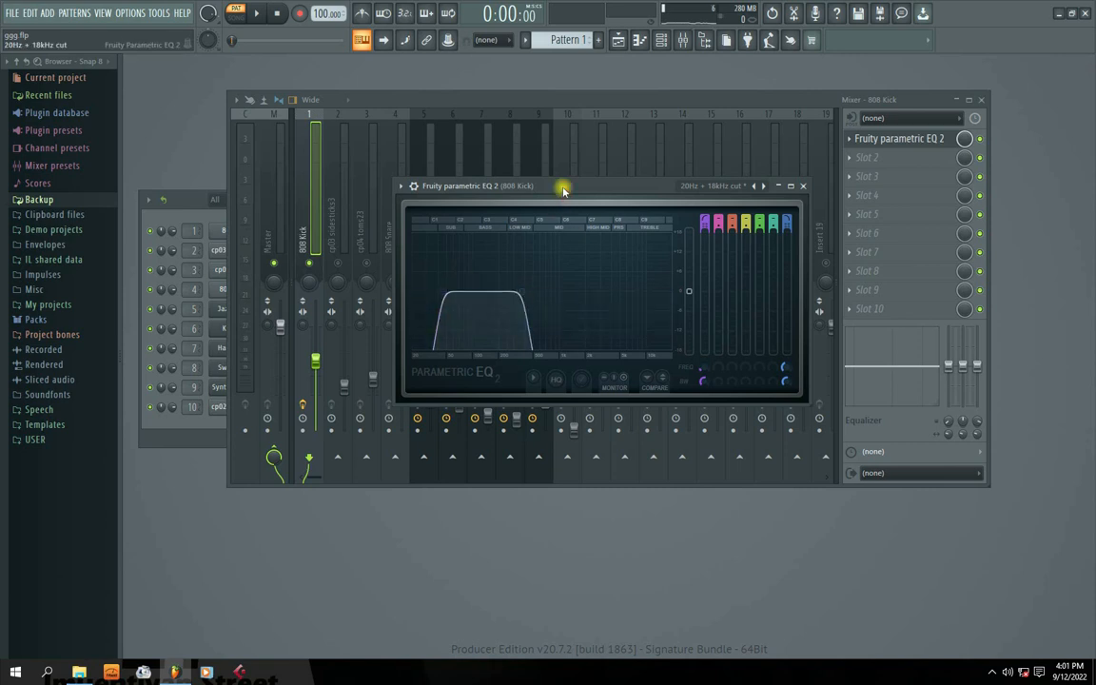
pyautogui.moveTo(563, 186); pyautogui.dragTo(534, 217)
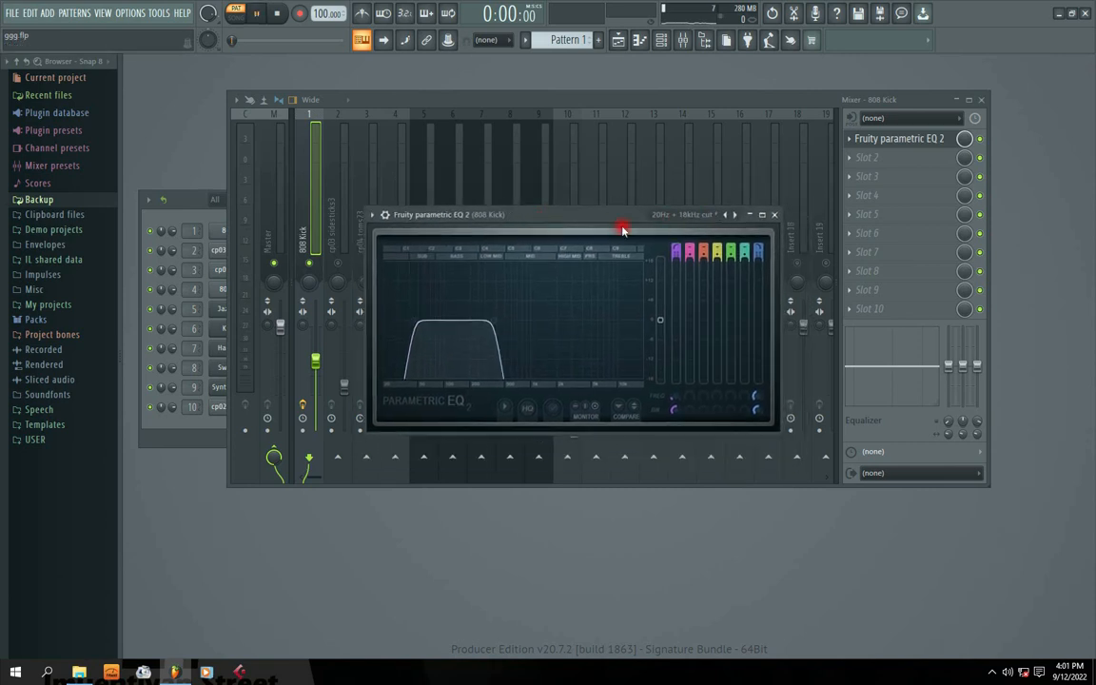
pyautogui.press('space')
pyautogui.click(775, 215)
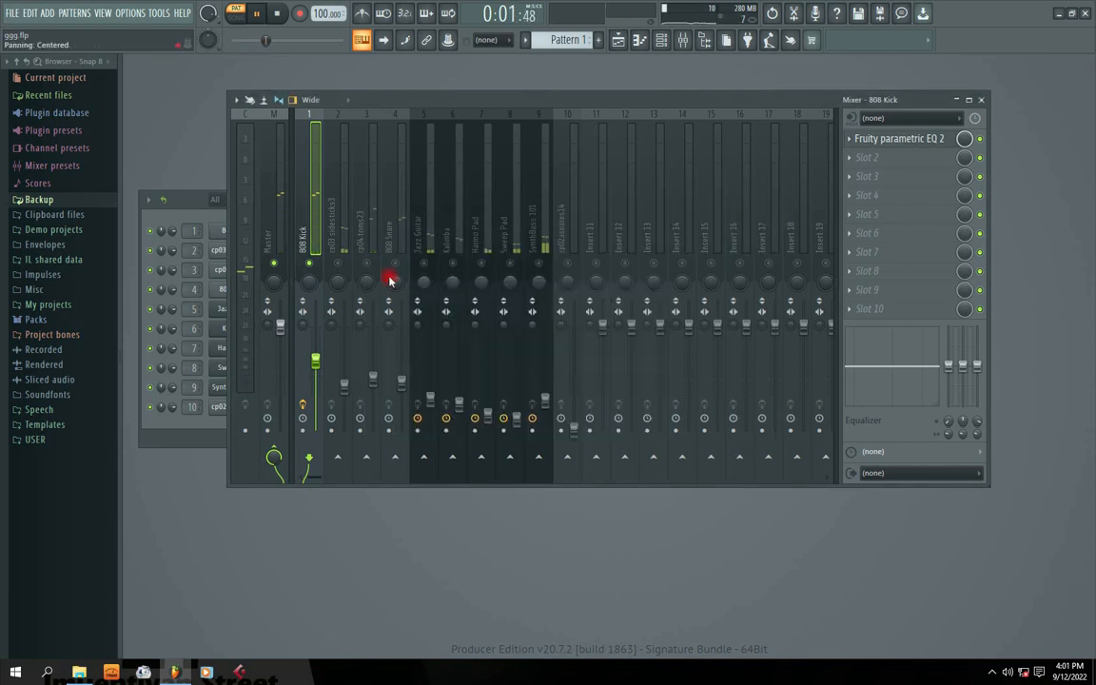
# Solo the cp03 sidesticks3 mixer track and load Fruity parametric EQ 2 into its first effect slot.
pyautogui.click(337, 249)
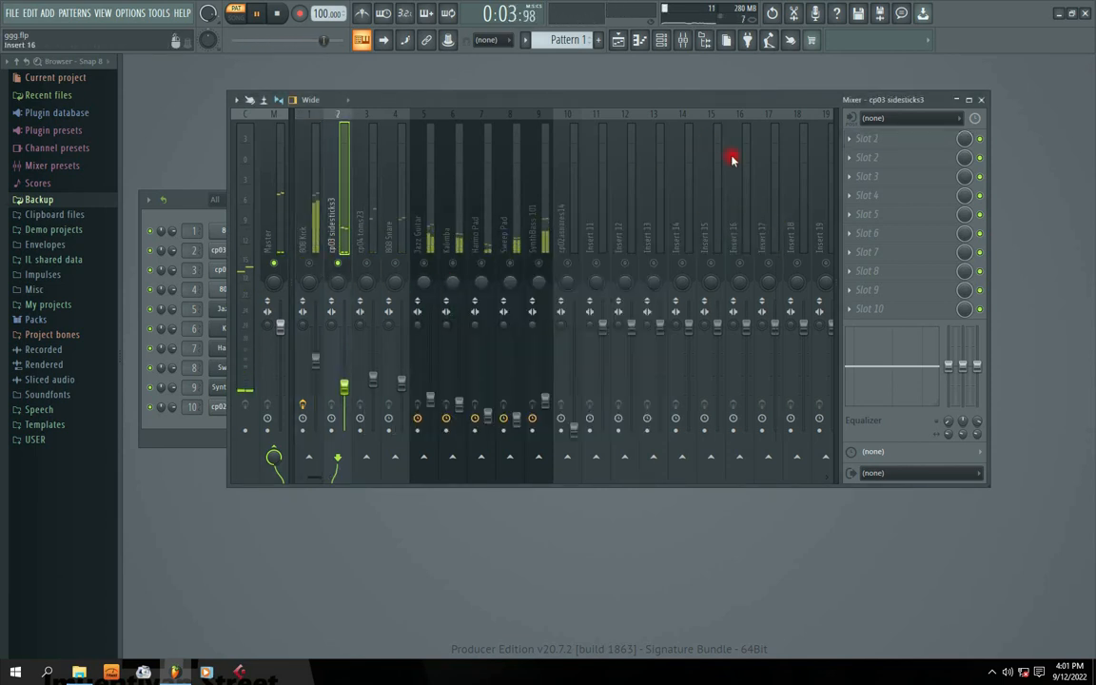
pyautogui.click(853, 139)
pyautogui.click(685, 435)
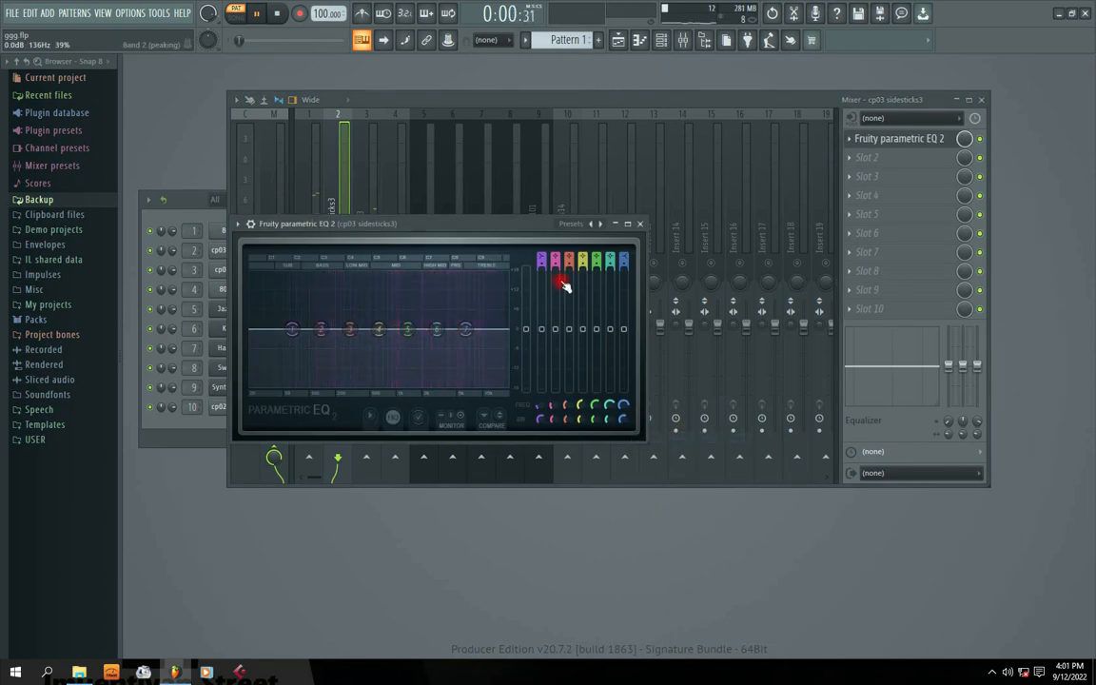
# Apply the 20Hz + 18kHz cut preset to the sidesticks' equalizer, raise the high-pass cutoff to just below 500 Hz, and close it.
pyautogui.rightClick(602, 225)
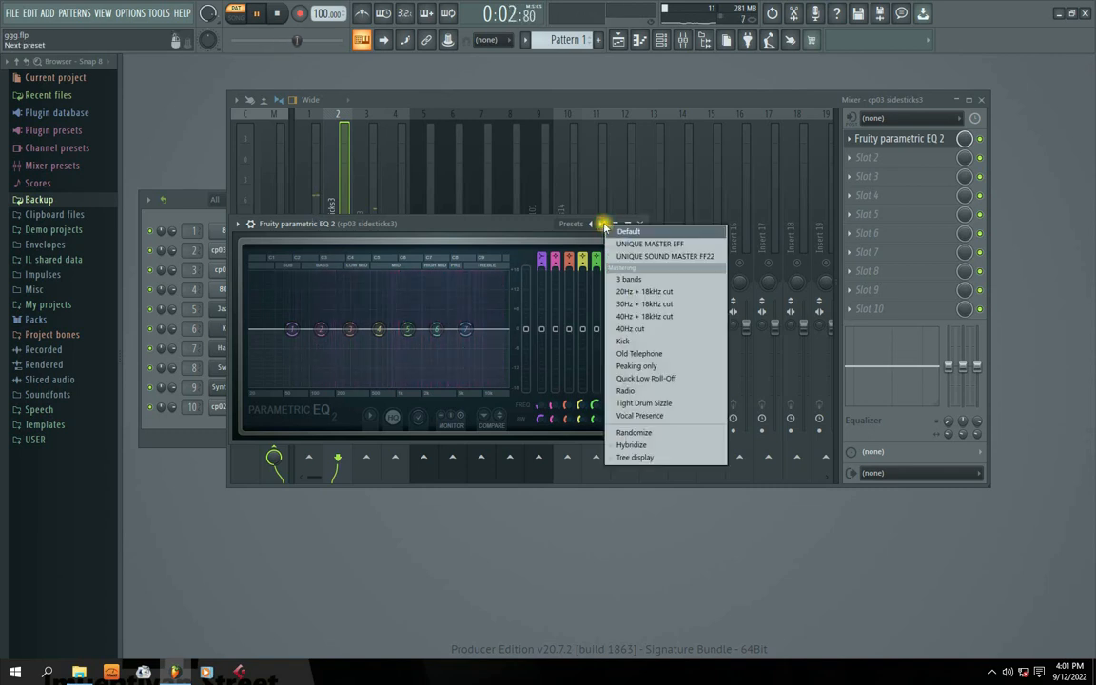
pyautogui.click(645, 292)
pyautogui.moveTo(253, 335); pyautogui.dragTo(370, 329)
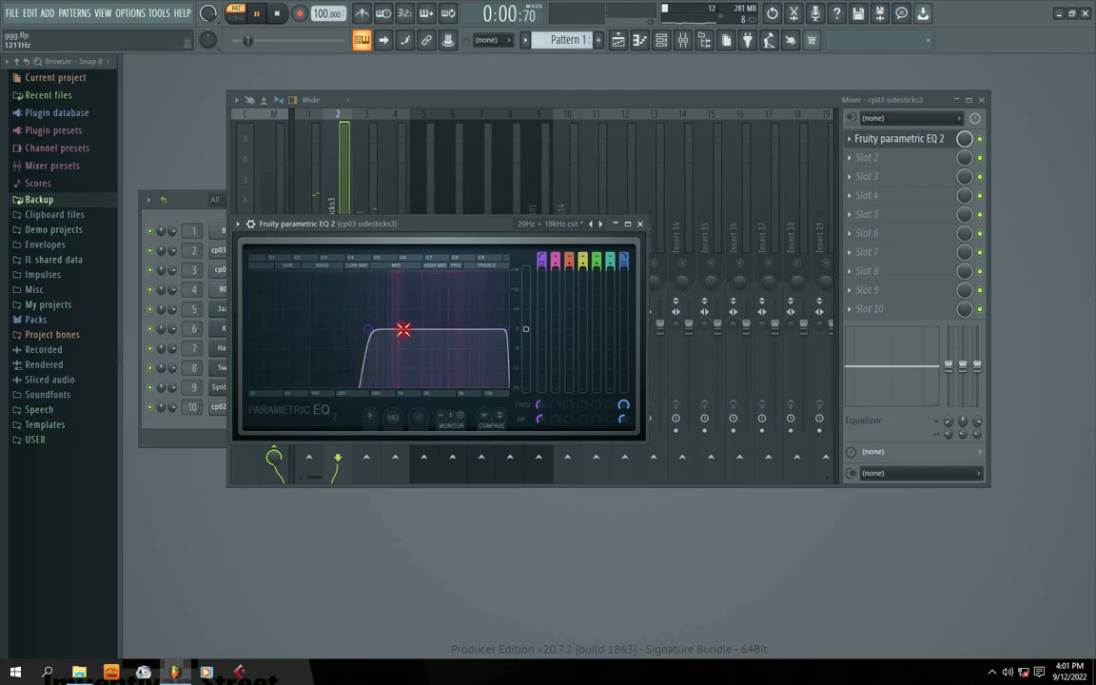
pyautogui.click(506, 326)
pyautogui.click(640, 223)
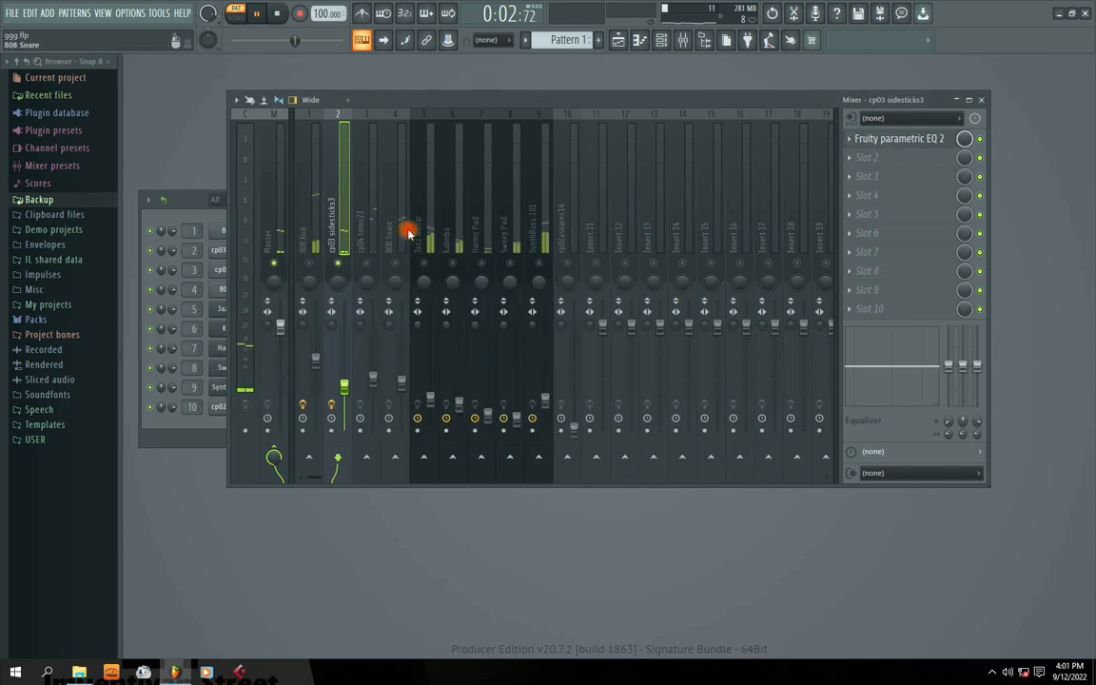
# Solo the cp04 toms23 mixer track and load Fruity parametric EQ 2 into its first effect slot during playback.
pyautogui.click(364, 244)
pyautogui.click(353, 262)
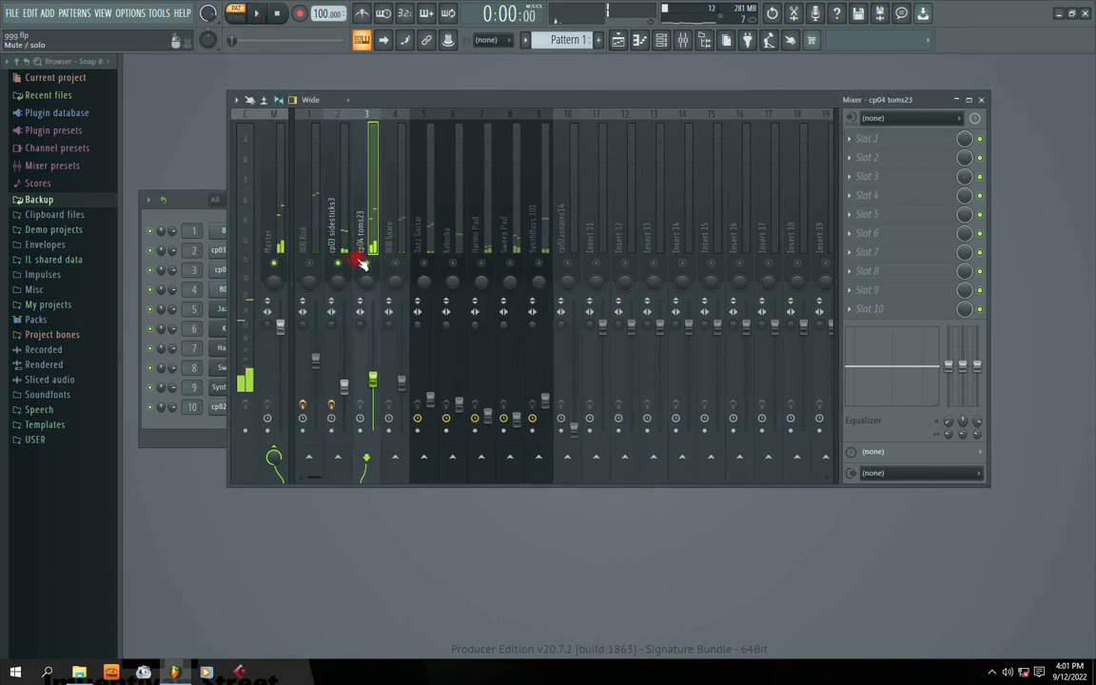
pyautogui.press('space')
pyautogui.press('space')
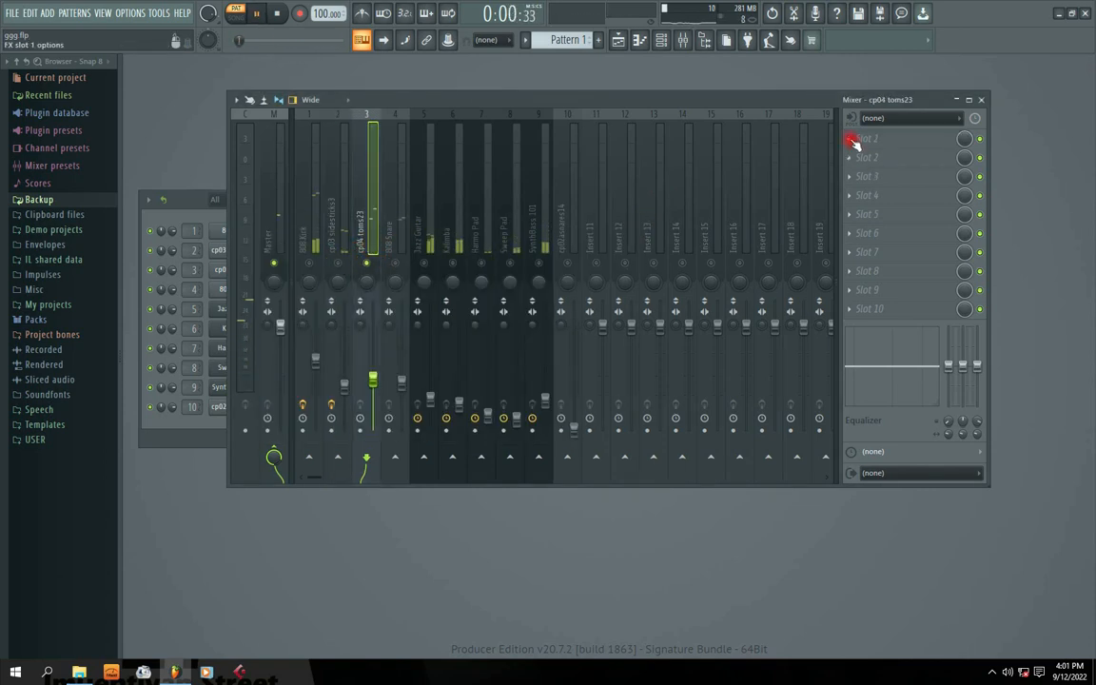
pyautogui.click(866, 137)
pyautogui.click(692, 428)
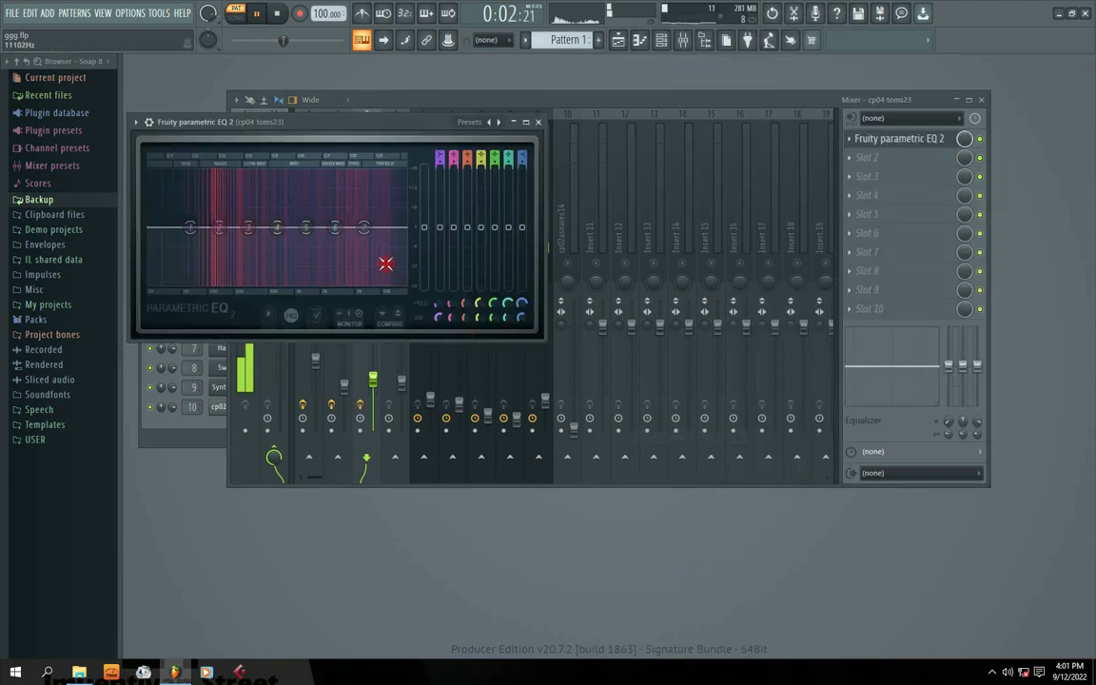
pyautogui.moveTo(311, 124); pyautogui.dragTo(506, 184)
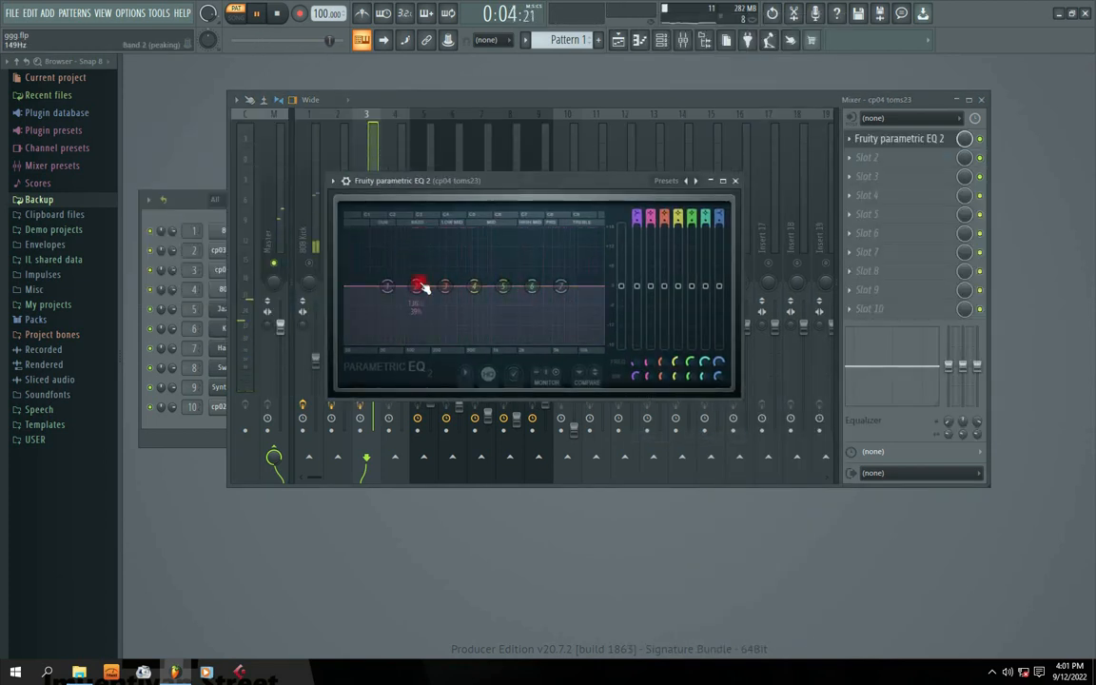
# Apply the 20Hz + 18kHz cut preset to the toms' equalizer, with the high-pass at about 100 Hz and low-pass at about 10 kHz.
pyautogui.click(693, 179)
pyautogui.click(750, 240)
pyautogui.moveTo(341, 292); pyautogui.dragTo(409, 286)
pyautogui.moveTo(606, 287); pyautogui.dragTo(579, 286)
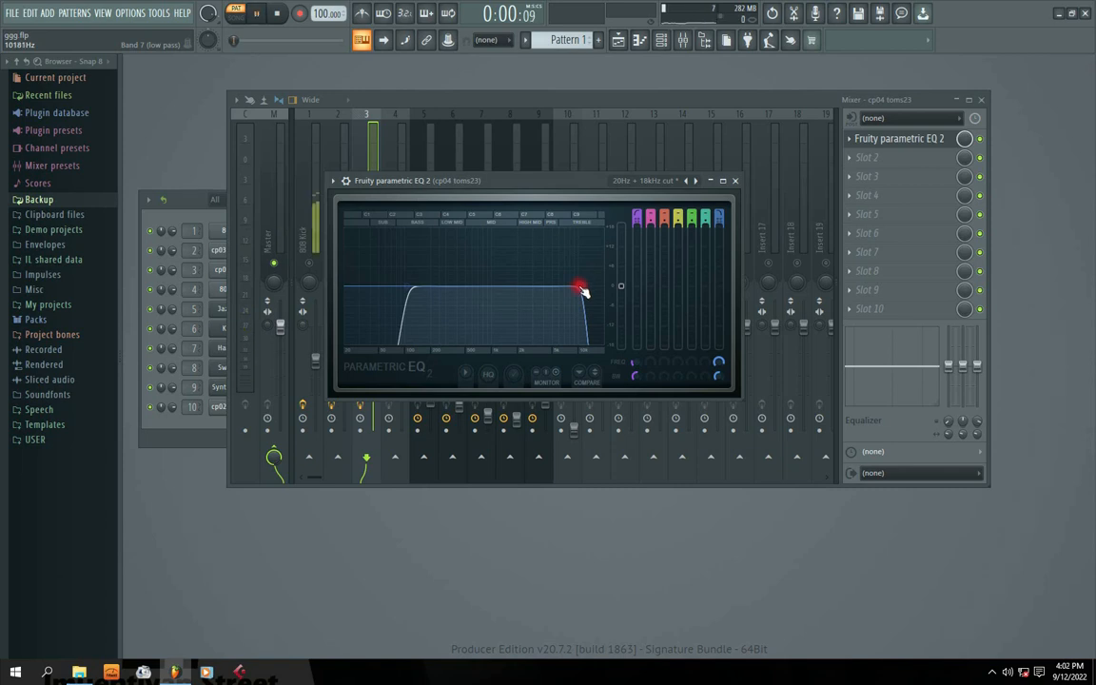
# Try the toms' low-pass cutoff at about 588 Hz, and return it to about 10 kHz.
pyautogui.moveTo(581, 287); pyautogui.dragTo(472, 287)
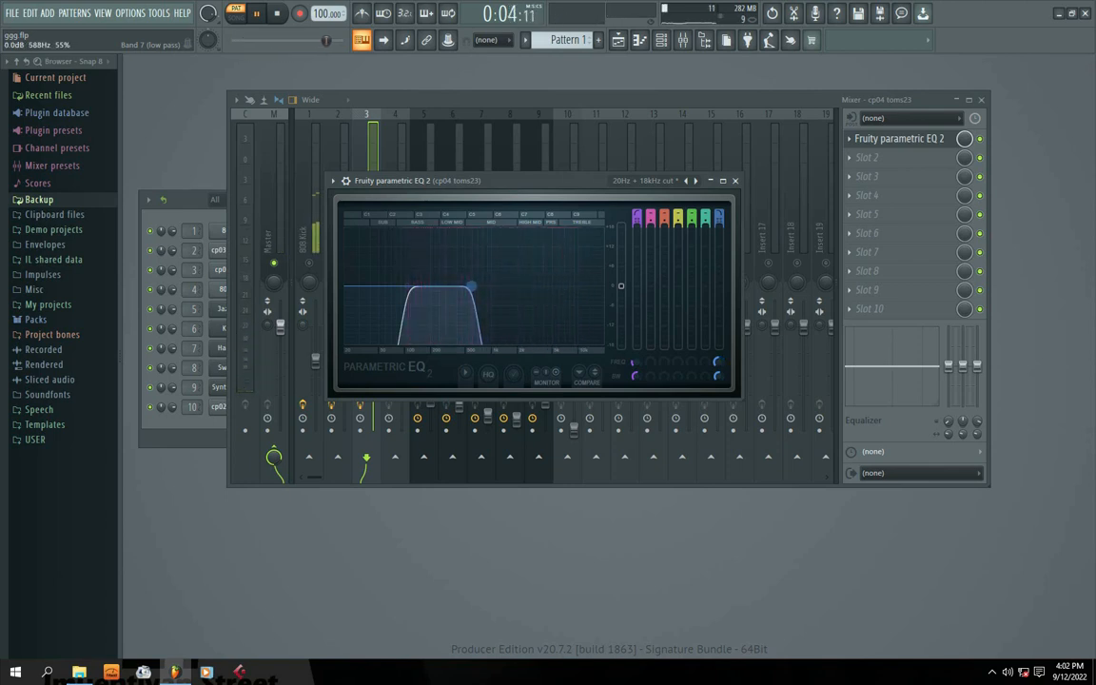
pyautogui.press('space')
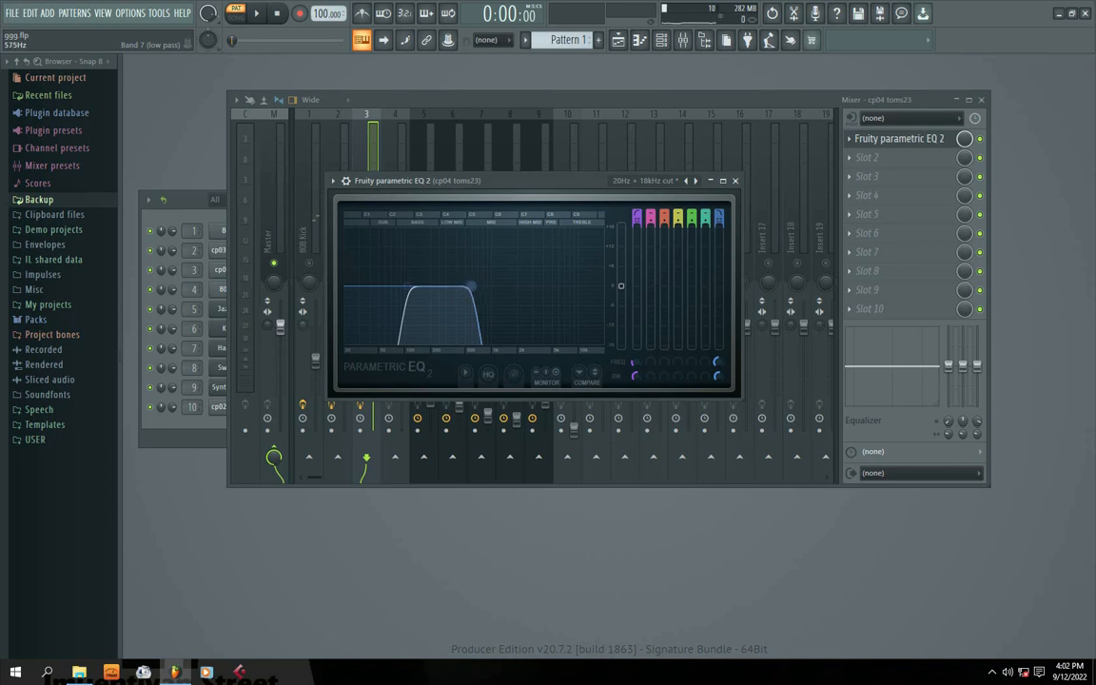
pyautogui.moveTo(472, 286); pyautogui.dragTo(582, 290)
# Close the toms' equalizer and solo the 808 Snare mixer track for playback.
pyautogui.press('space')
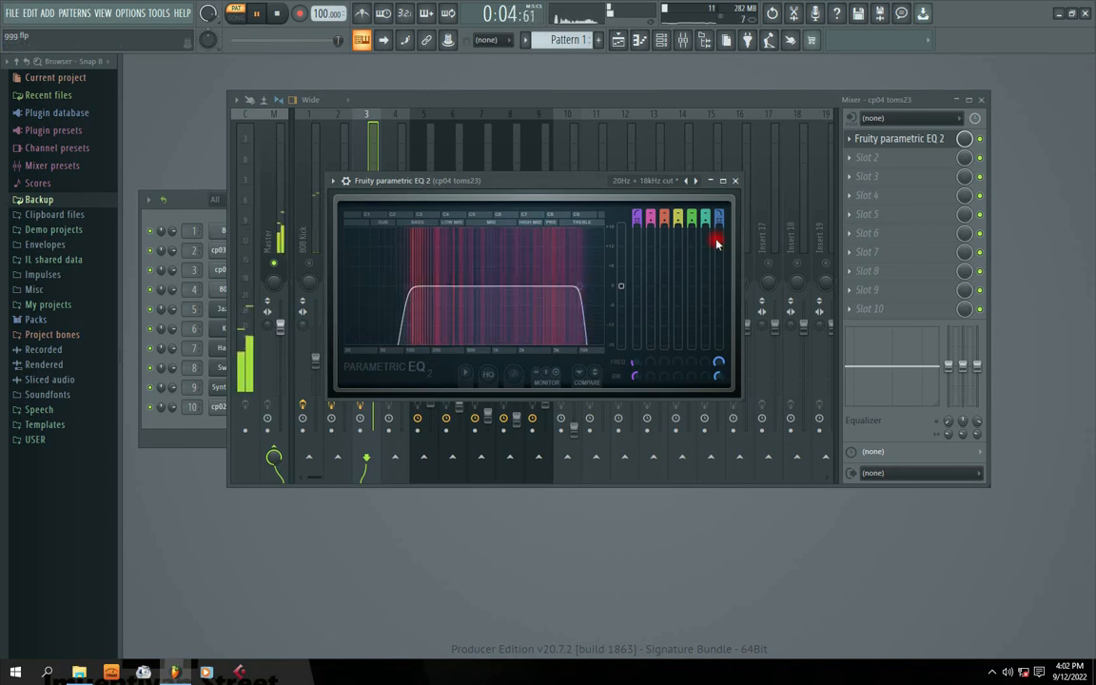
pyautogui.click(737, 182)
pyautogui.click(397, 242)
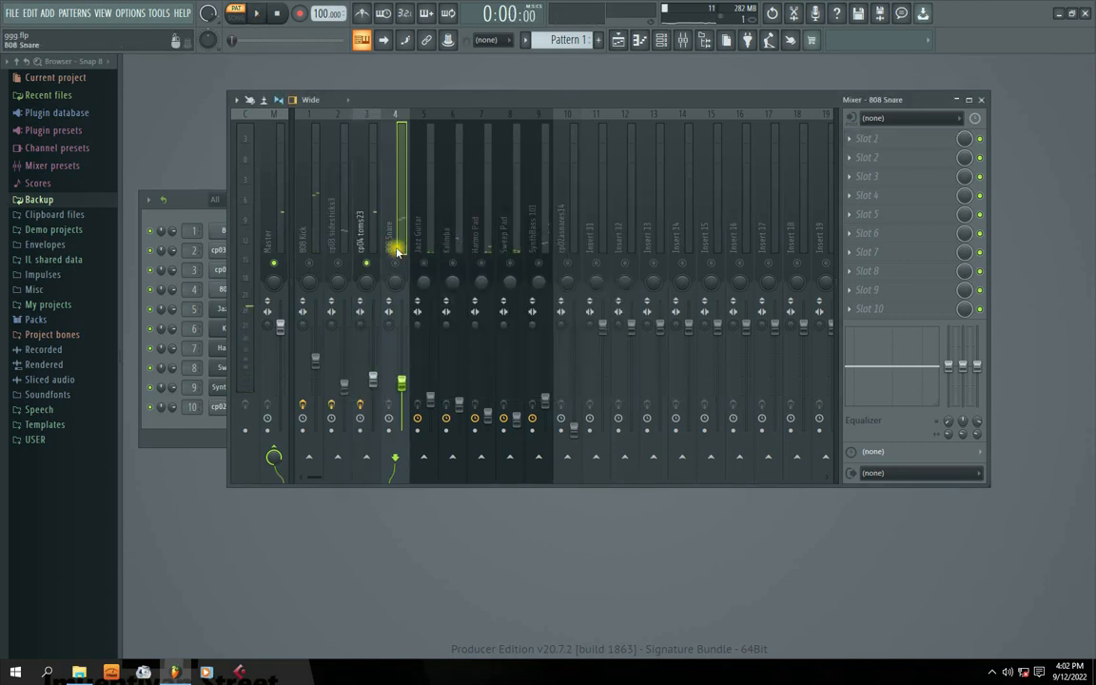
pyautogui.press('space')
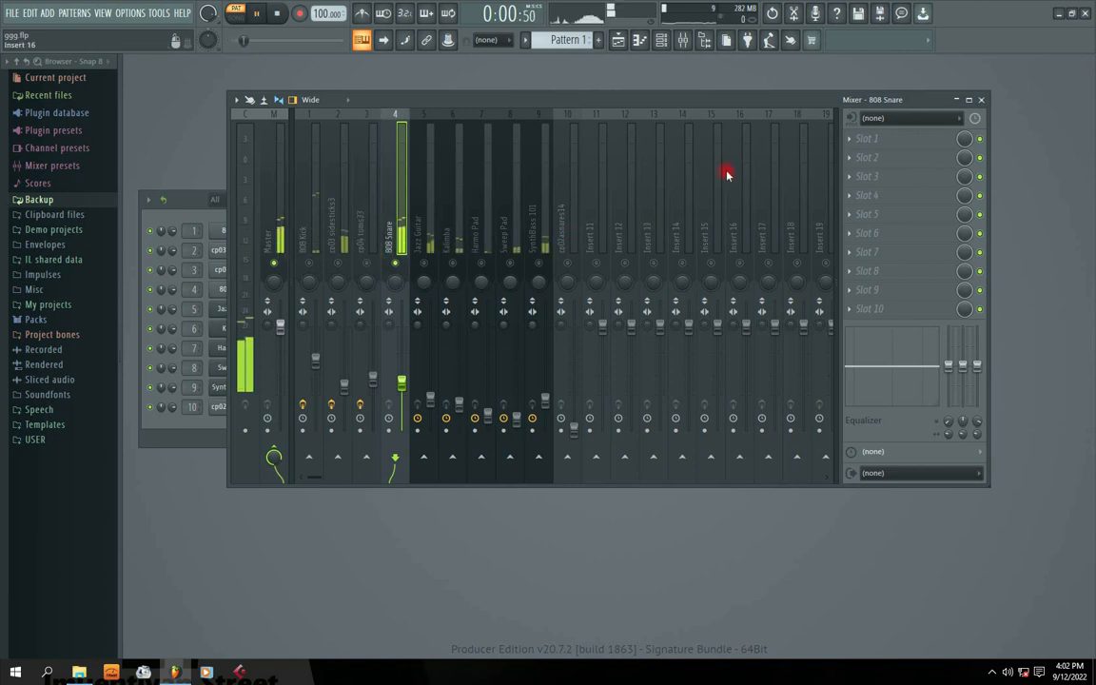
# Equalize the 808 Snare track with Fruity parametric EQ 2, using the 20Hz + 18kHz cut preset with the high-pass at about 134 Hz.
pyautogui.click(856, 148)
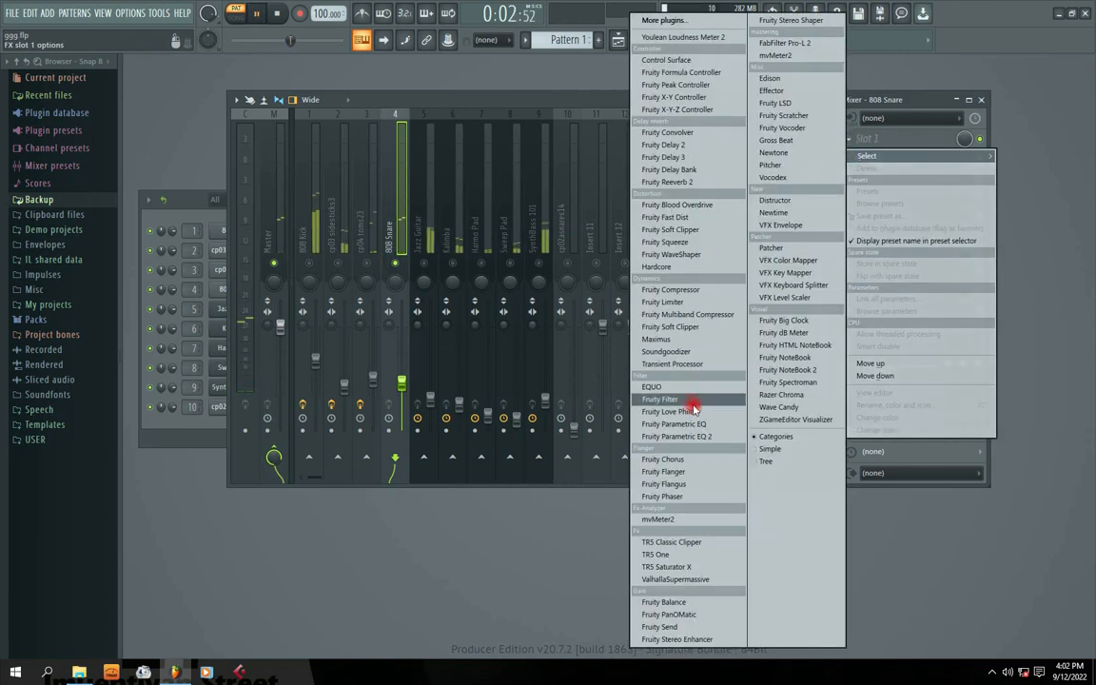
pyautogui.click(698, 433)
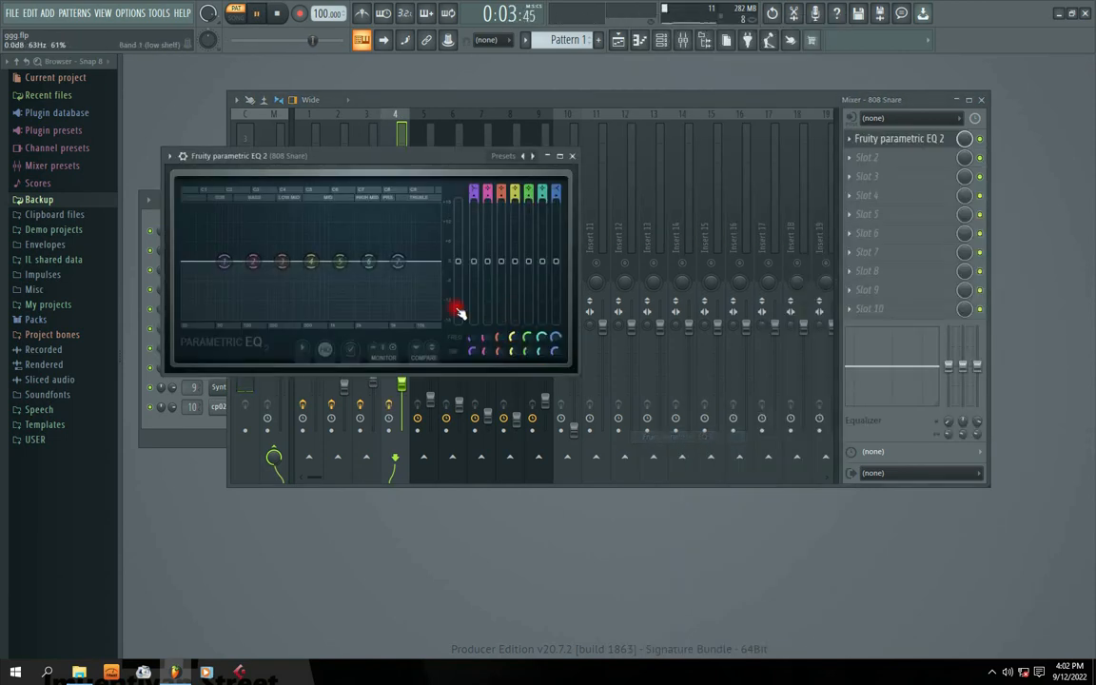
pyautogui.rightClick(532, 155)
pyautogui.click(577, 223)
pyautogui.moveTo(215, 261); pyautogui.dragTo(255, 262)
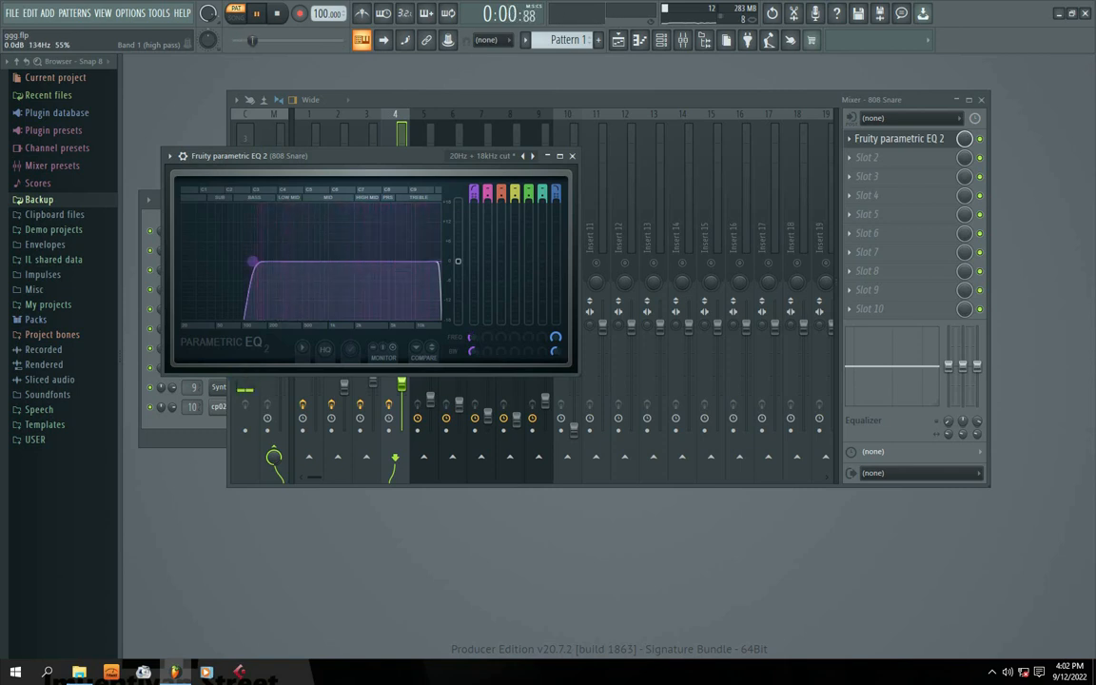
pyautogui.click(572, 155)
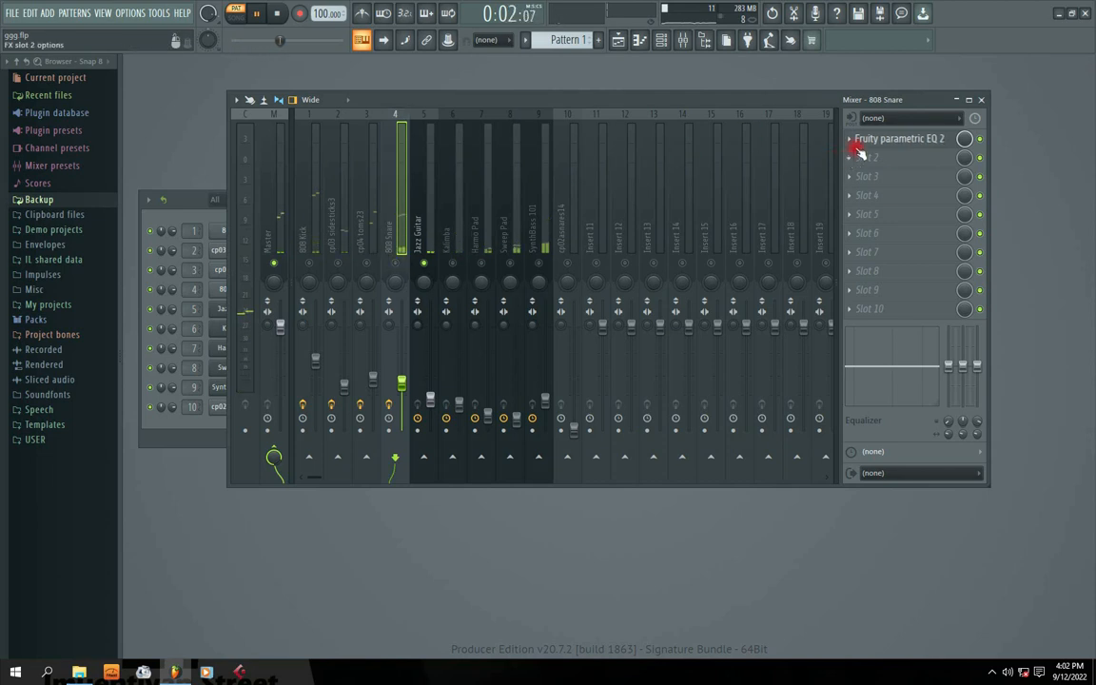
# Solo the Jazz Guitar mixer track and load Fruity parametric EQ 2 with the 20Hz + 18kHz cut preset in its first effect slot.
pyautogui.click(417, 243)
pyautogui.click(868, 139)
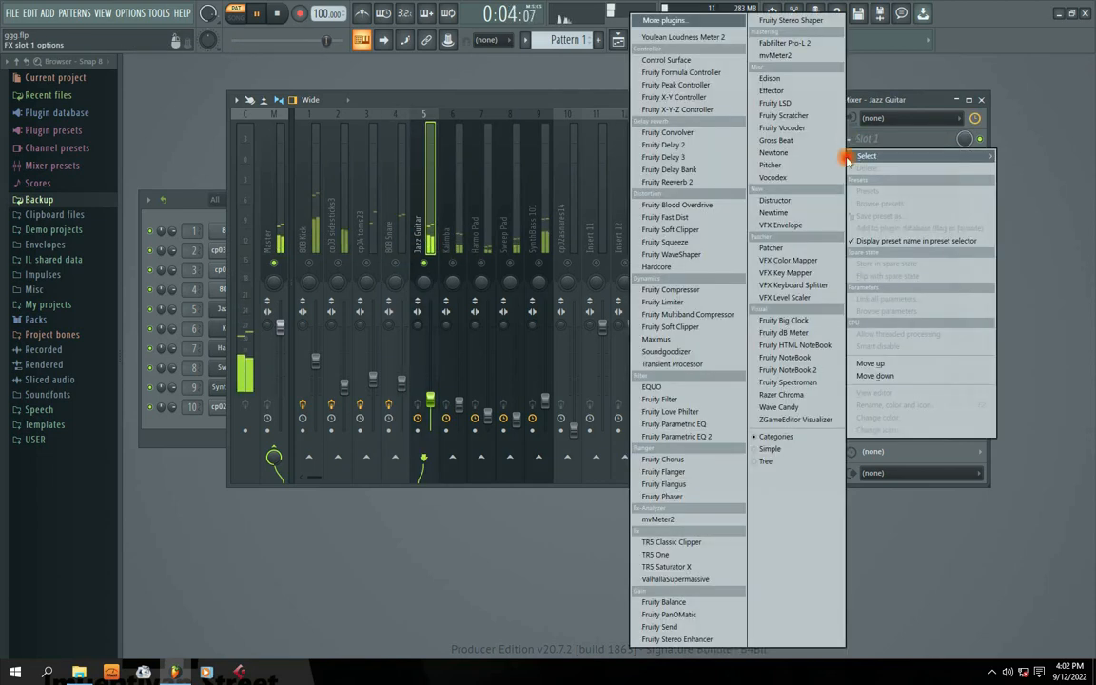
pyautogui.click(703, 431)
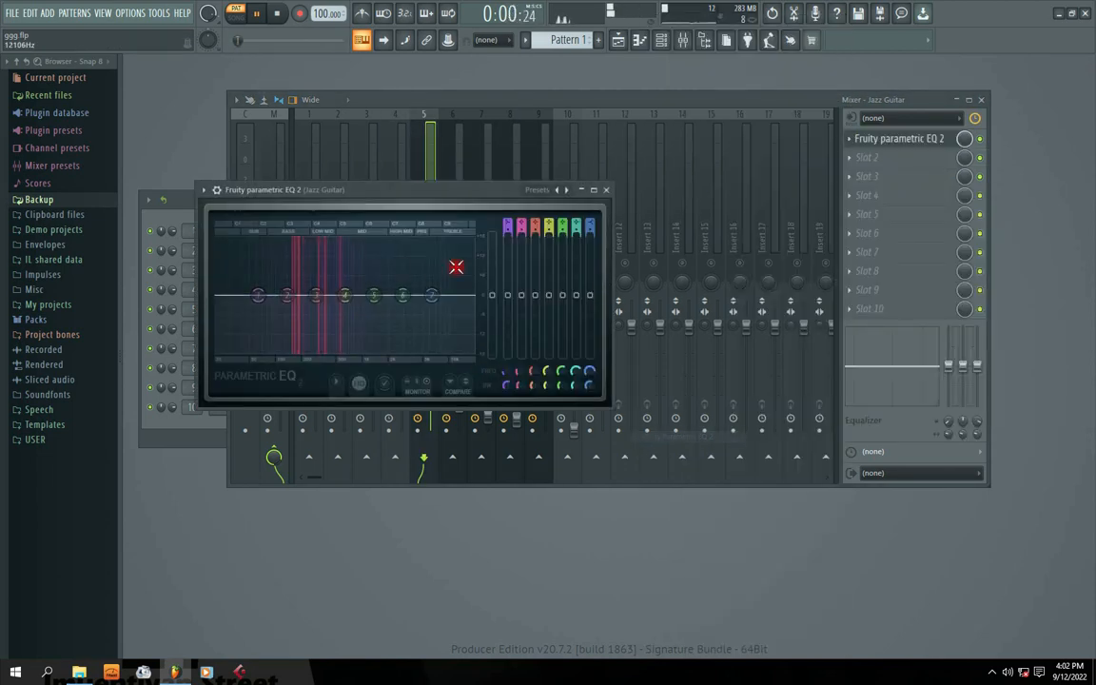
pyautogui.click(563, 190)
pyautogui.click(617, 252)
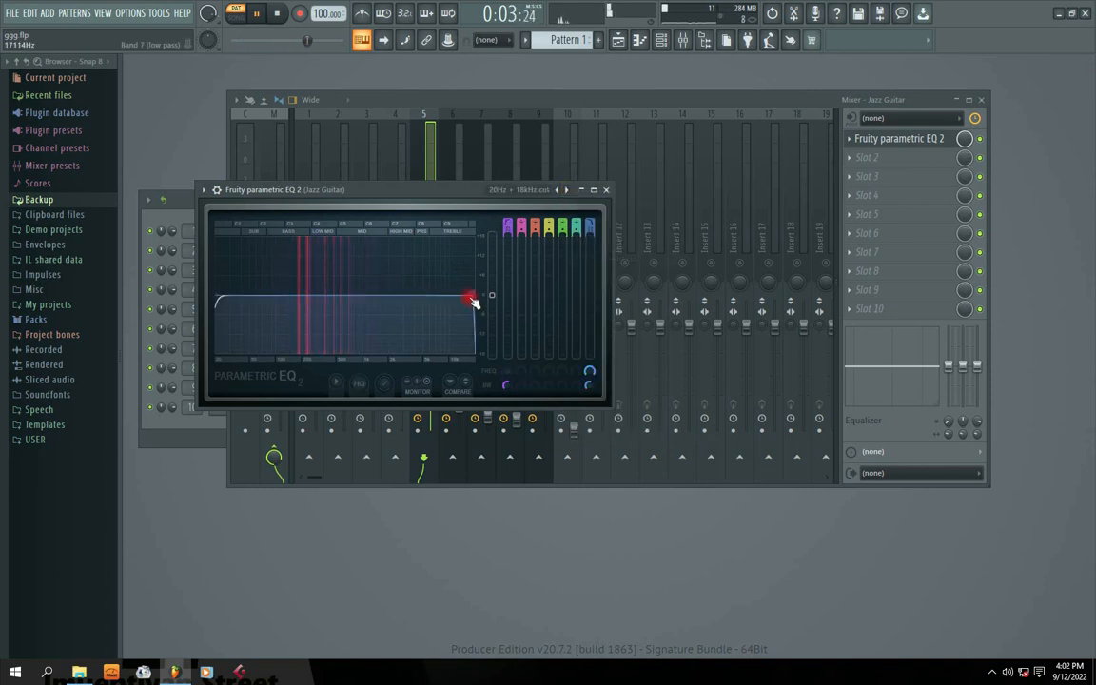
# Set the Jazz Guitar equalizer's low-pass to about 1 kHz and its high-pass to about 129 Hz, and close it.
pyautogui.moveTo(473, 301); pyautogui.dragTo(367, 300)
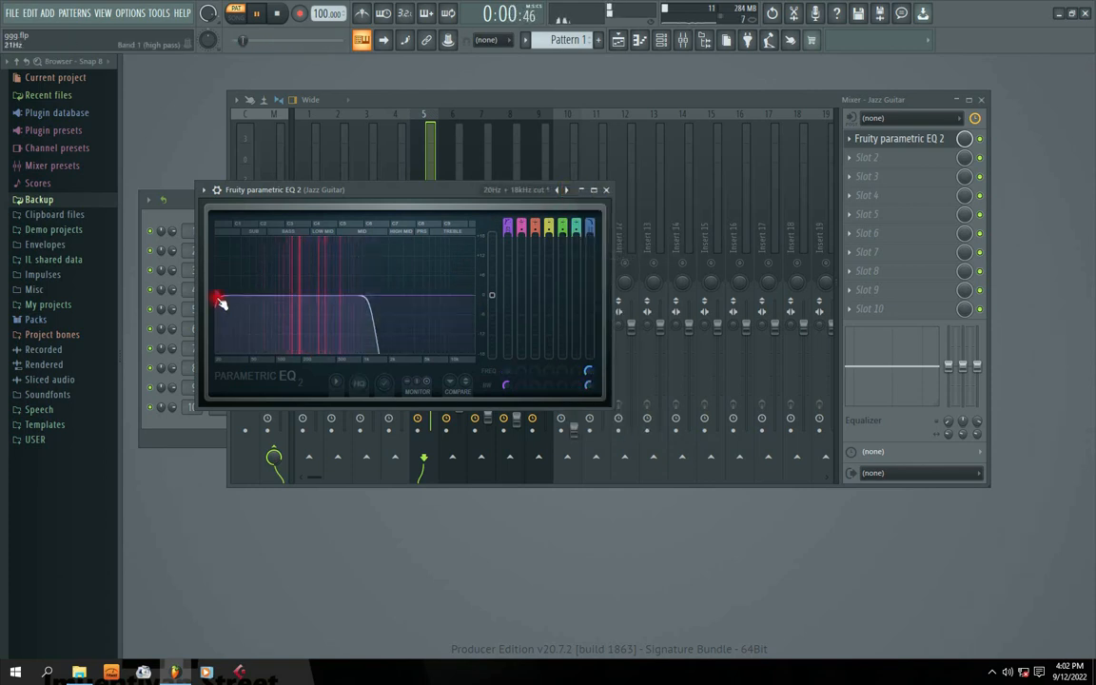
pyautogui.moveTo(219, 301); pyautogui.dragTo(278, 296)
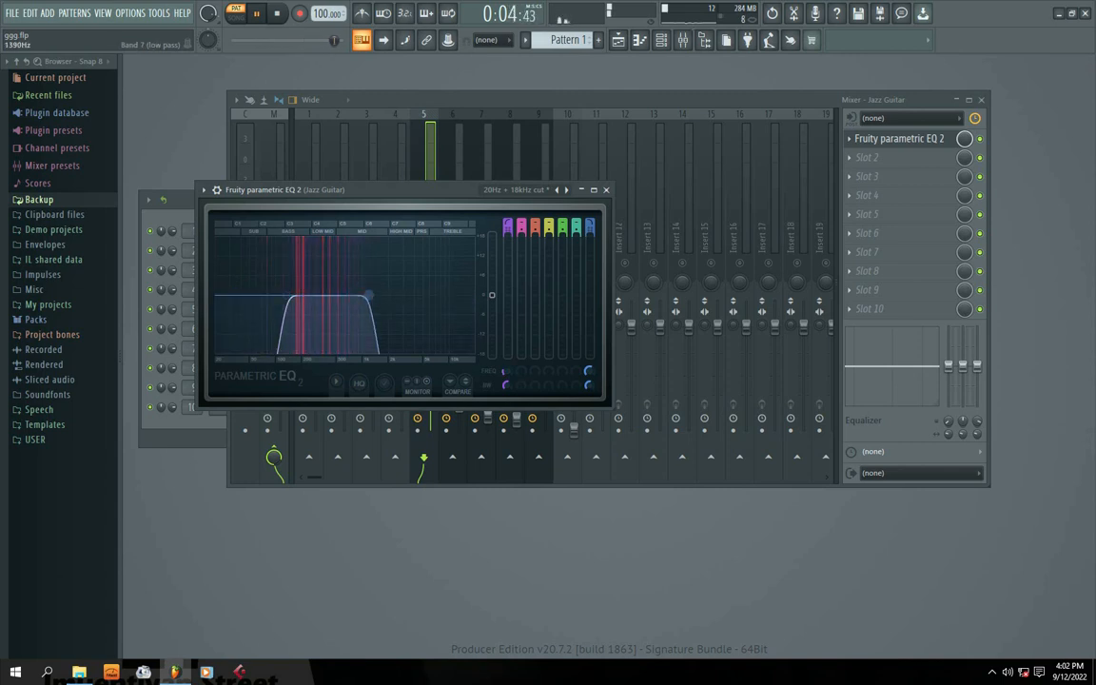
pyautogui.moveTo(367, 295); pyautogui.dragTo(375, 310)
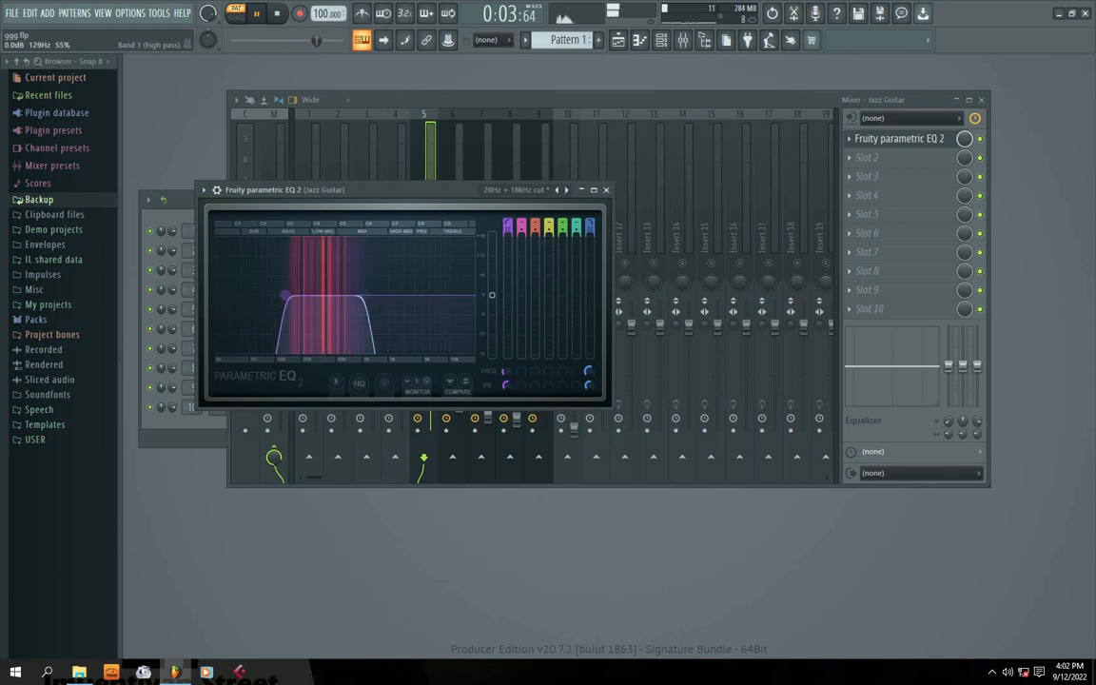
pyautogui.click(606, 189)
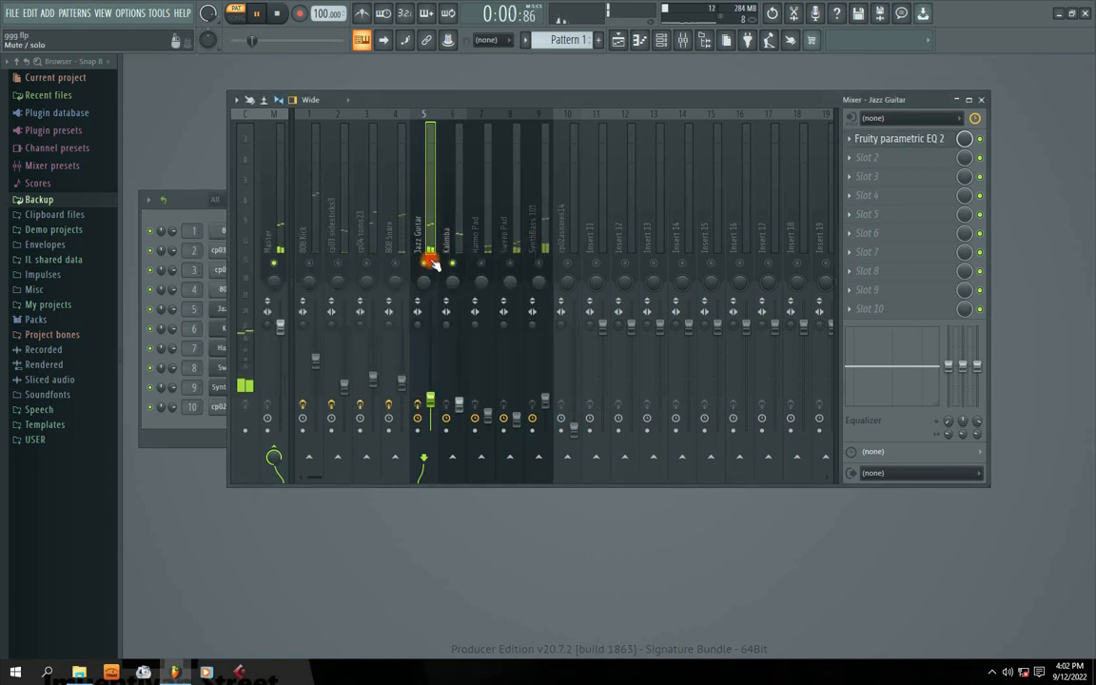
# Solo the Kalimba mixer track and load Fruity parametric EQ 2 with the 20Hz + 18kHz cut preset in its first effect slot.
pyautogui.click(453, 237)
pyautogui.click(847, 146)
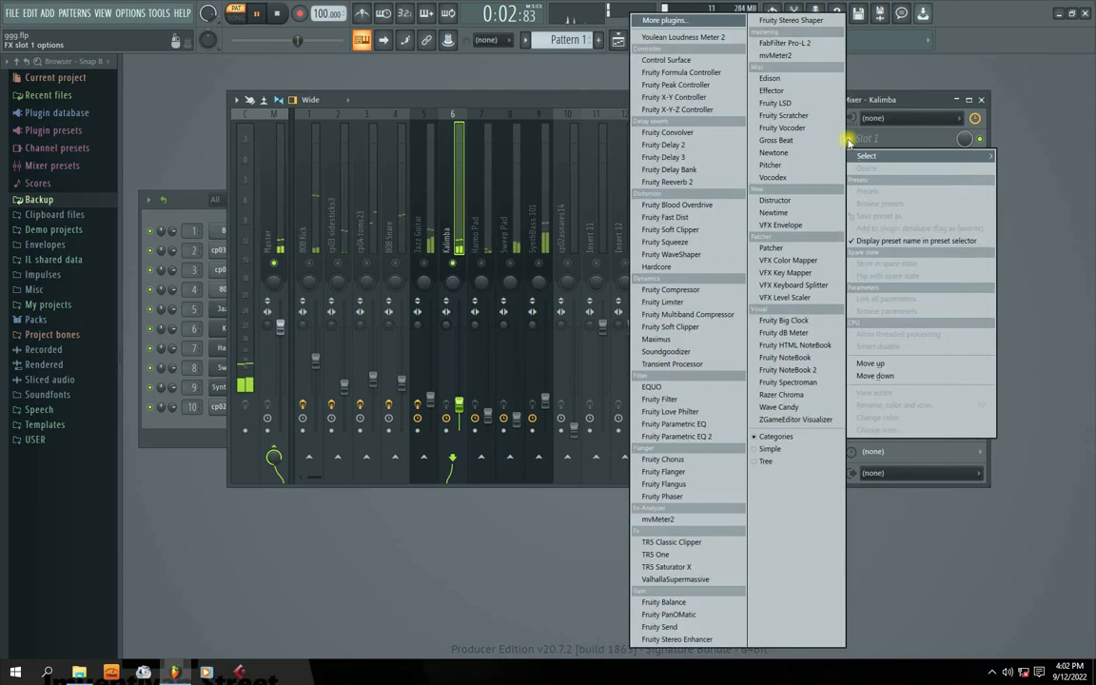
pyautogui.click(722, 393)
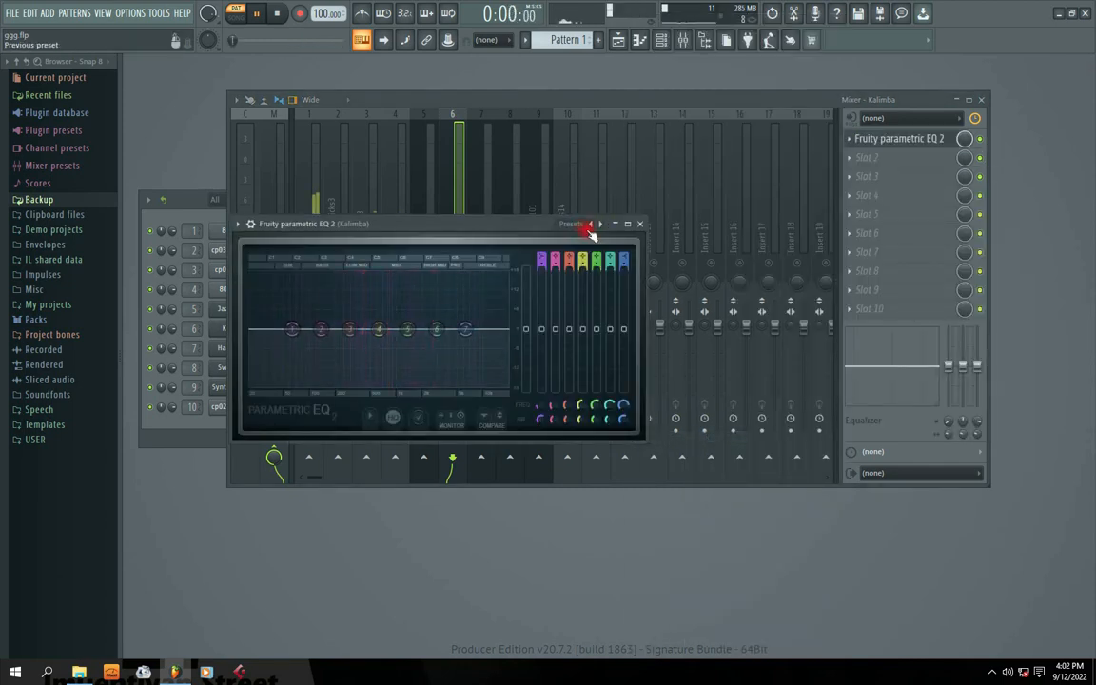
pyautogui.click(590, 229)
pyautogui.click(620, 288)
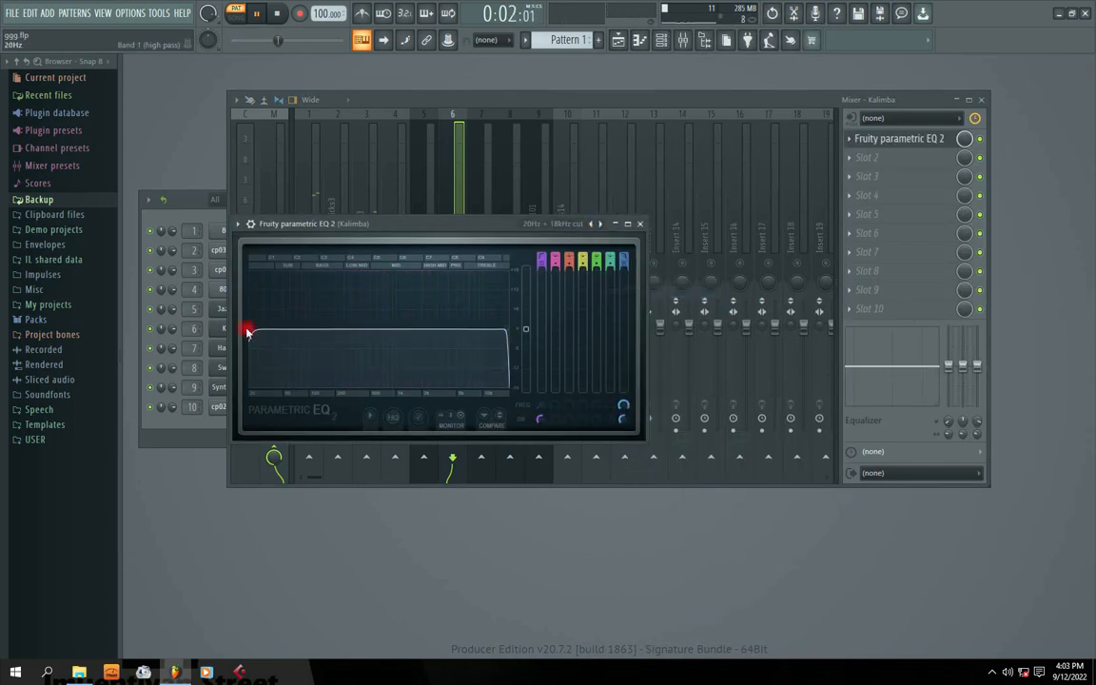
# Set the Kalimba equalizer's high-pass to about 200 Hz and its low-pass to about 4.4 kHz, and close it.
pyautogui.moveTo(246, 332); pyautogui.dragTo(347, 330)
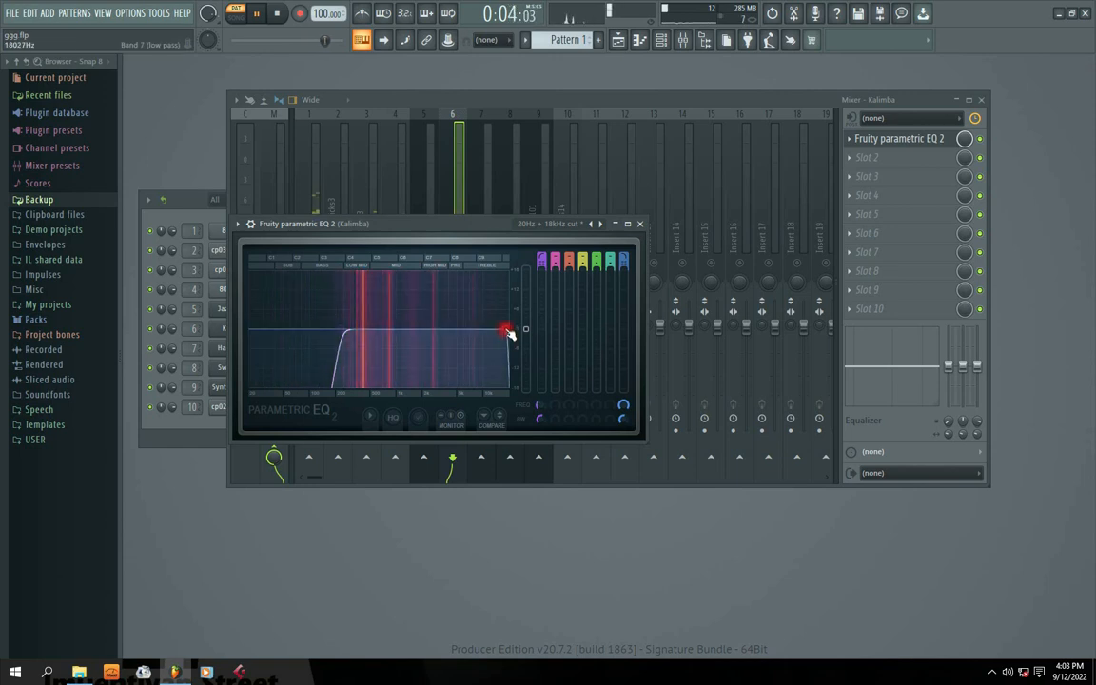
pyautogui.moveTo(509, 332); pyautogui.dragTo(461, 324)
pyautogui.moveTo(448, 224); pyautogui.dragTo(553, 224)
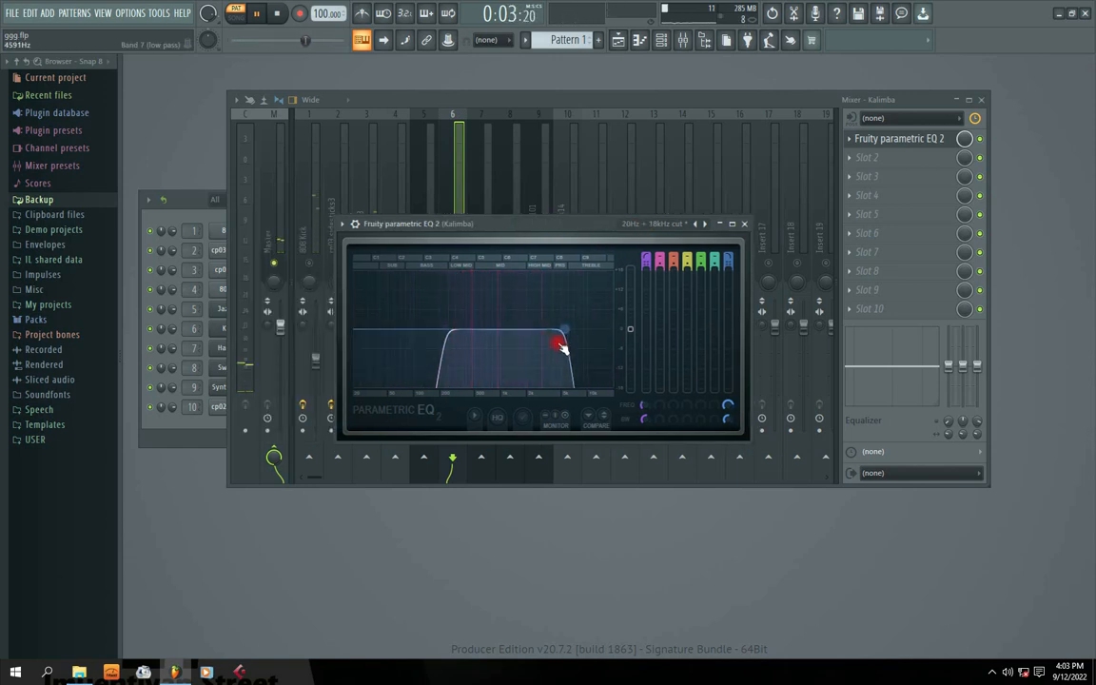
pyautogui.moveTo(561, 342); pyautogui.dragTo(556, 330)
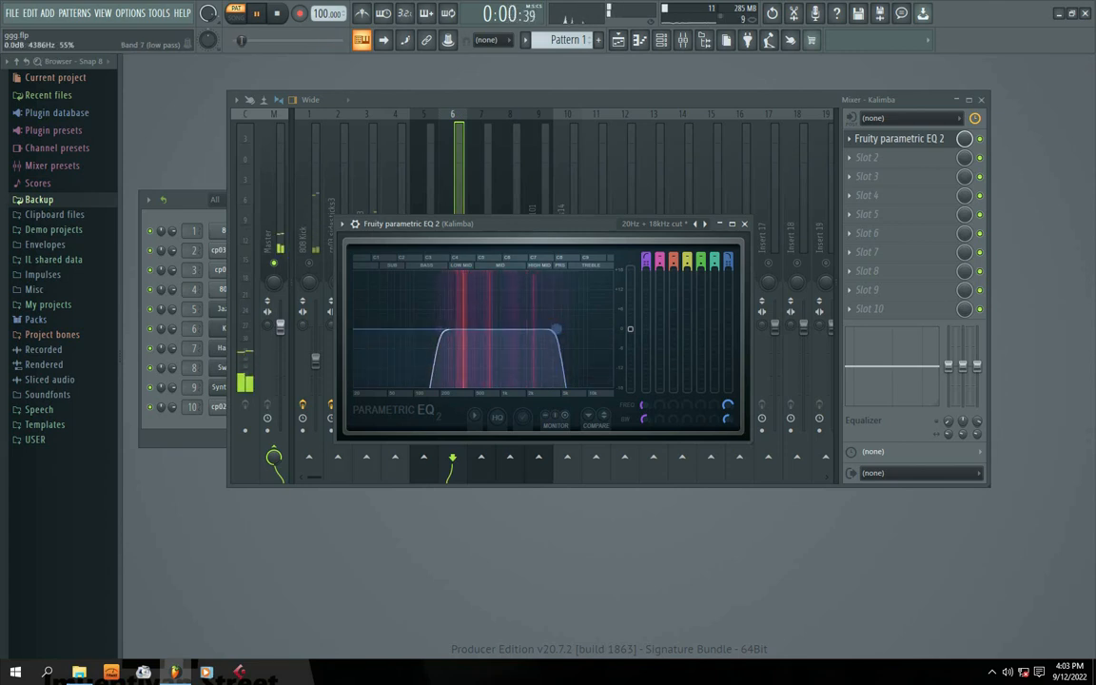
pyautogui.click(744, 223)
# Solo the Harmo Pad mixer track and load Fruity parametric EQ 2 into its first effect slot.
pyautogui.rightClick(482, 264)
pyautogui.click(444, 265)
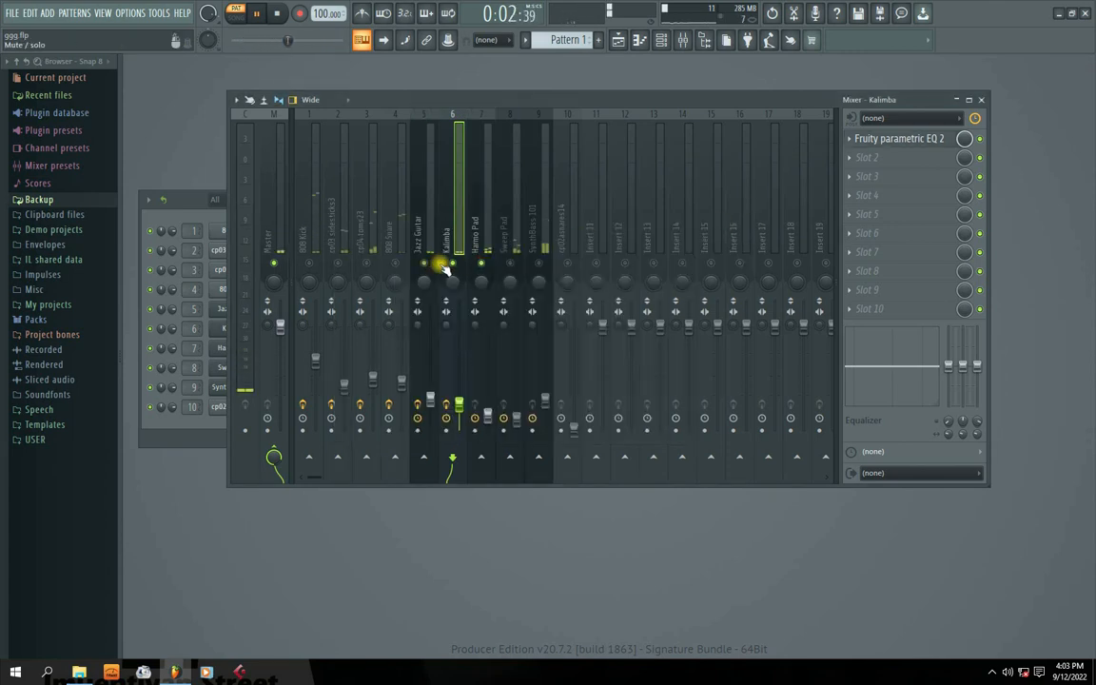
pyautogui.click(476, 237)
pyautogui.click(858, 140)
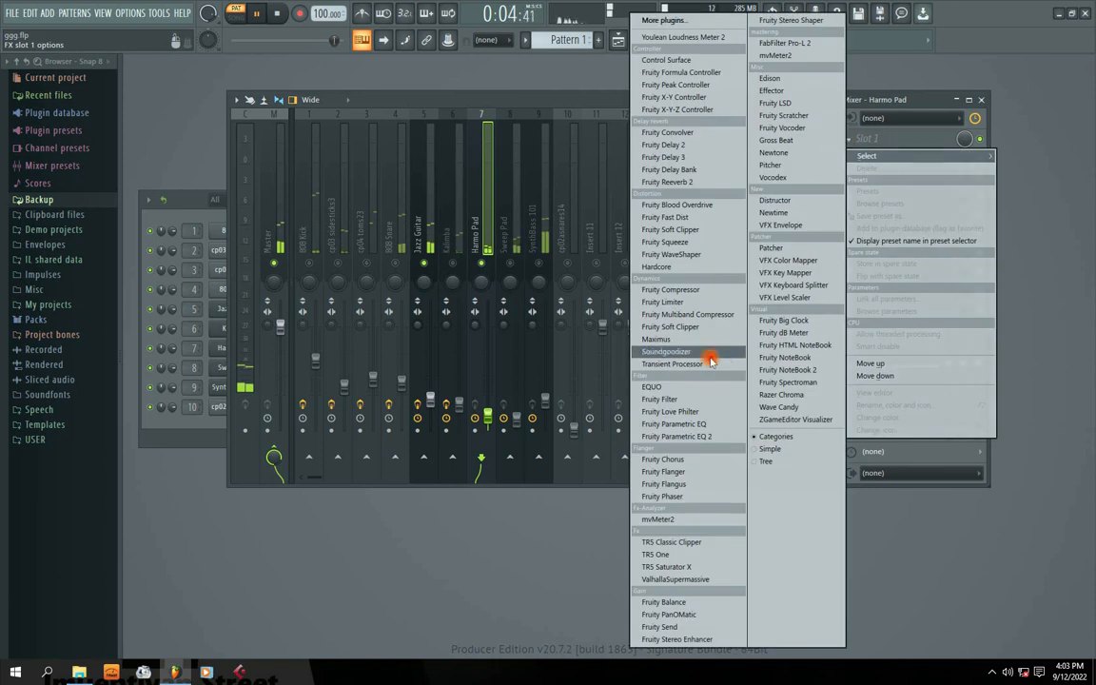
pyautogui.click(691, 437)
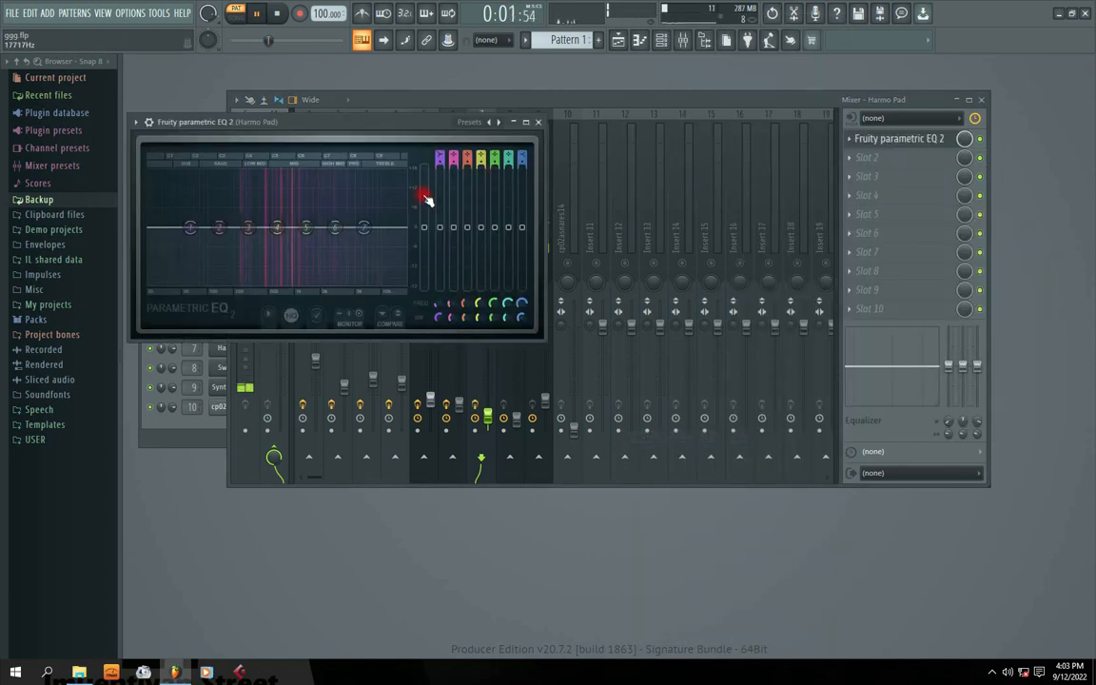
# Apply the 20Hz + 18kHz cut preset to the Harmo Pad equalizer, with the high-pass at about 369 Hz and low-pass at about 8 kHz.
pyautogui.moveTo(407, 130); pyautogui.dragTo(696, 197)
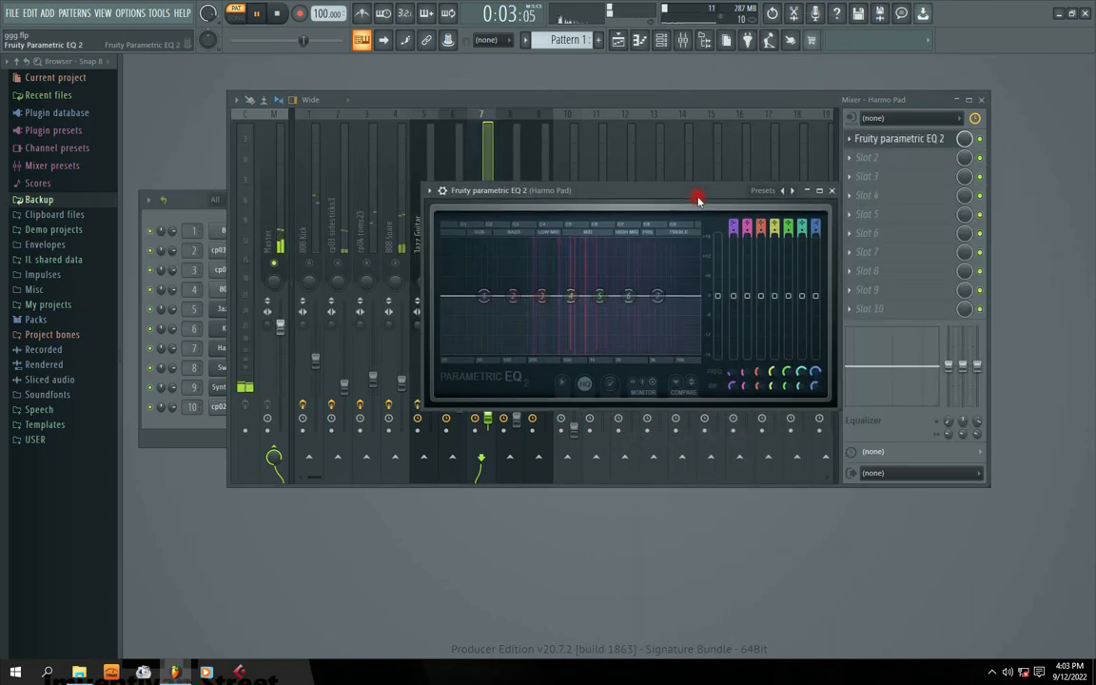
pyautogui.click(832, 191)
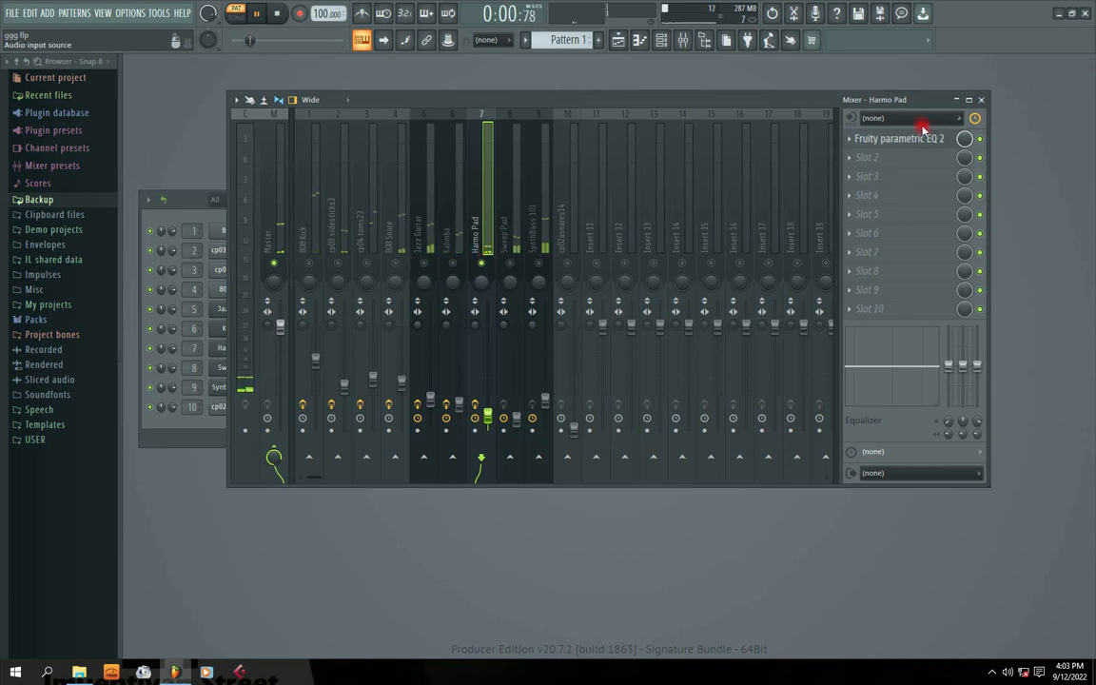
pyautogui.click(898, 141)
pyautogui.click(796, 193)
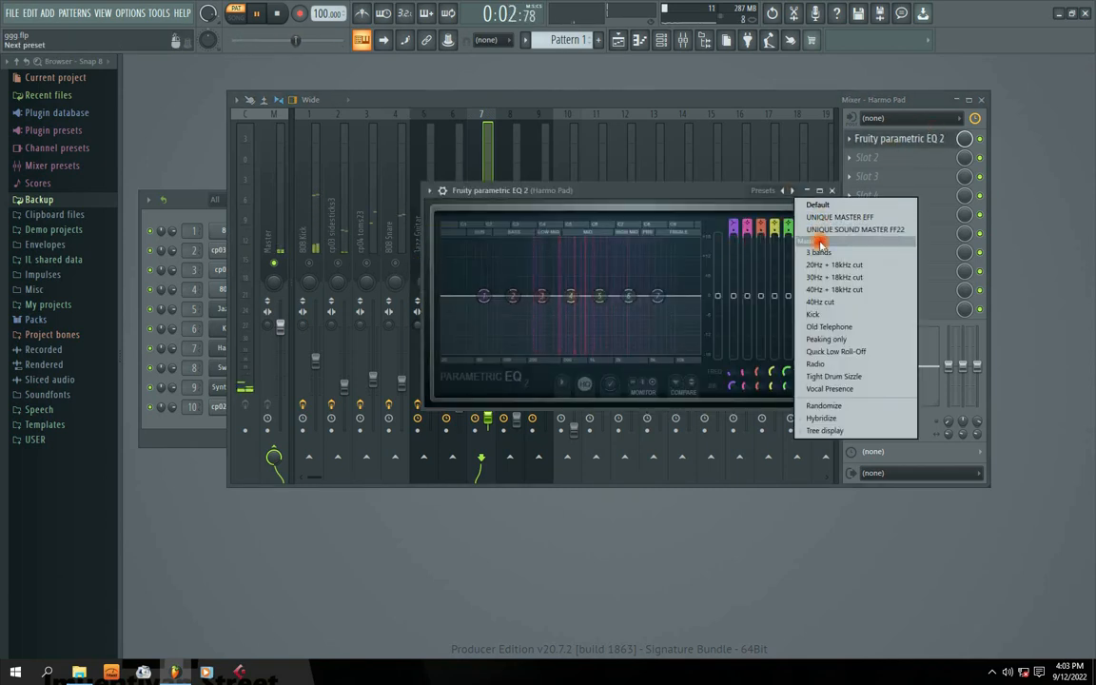
pyautogui.click(809, 242)
pyautogui.moveTo(443, 300); pyautogui.dragTo(540, 297)
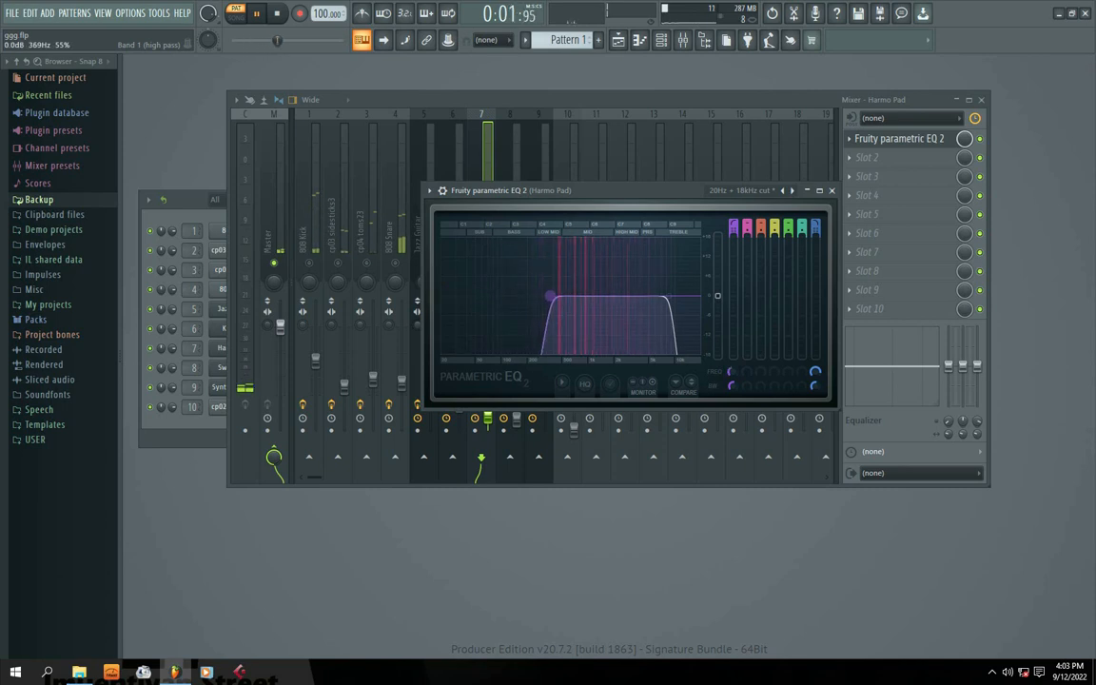
pyautogui.click(832, 191)
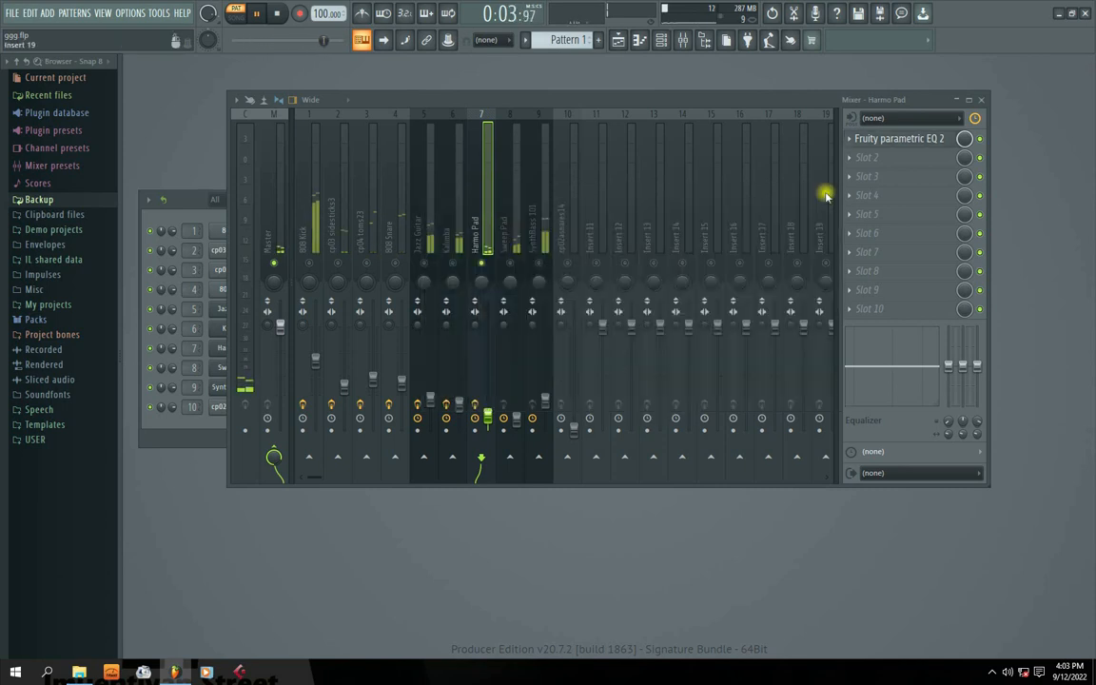
# Solo the Sweep Pad mixer track and load Fruity parametric EQ 2 with the 20Hz + 18kHz cut preset in its first effect slot.
pyautogui.click(477, 266)
pyautogui.click(511, 235)
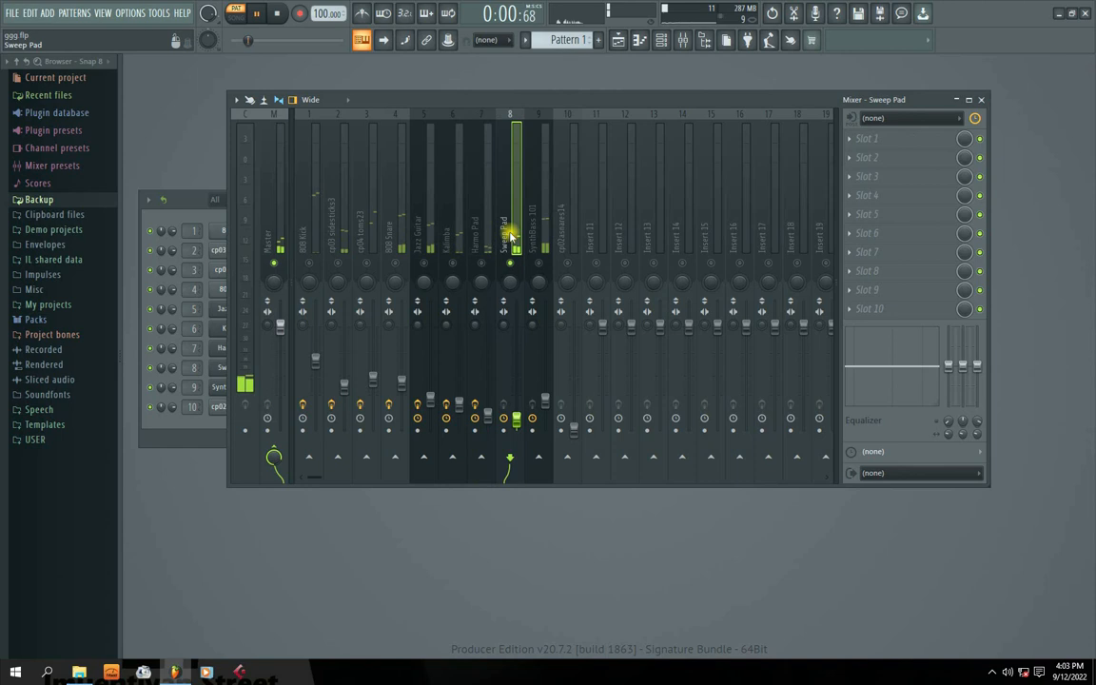
pyautogui.click(853, 140)
pyautogui.click(707, 419)
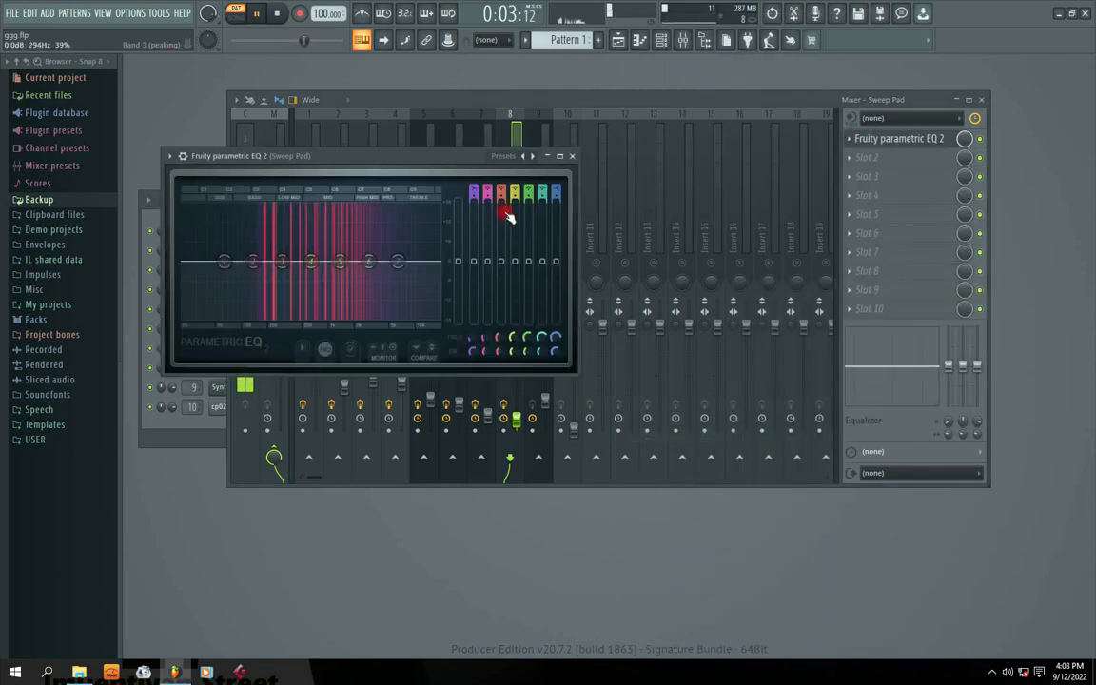
pyautogui.click(533, 157)
pyautogui.click(557, 208)
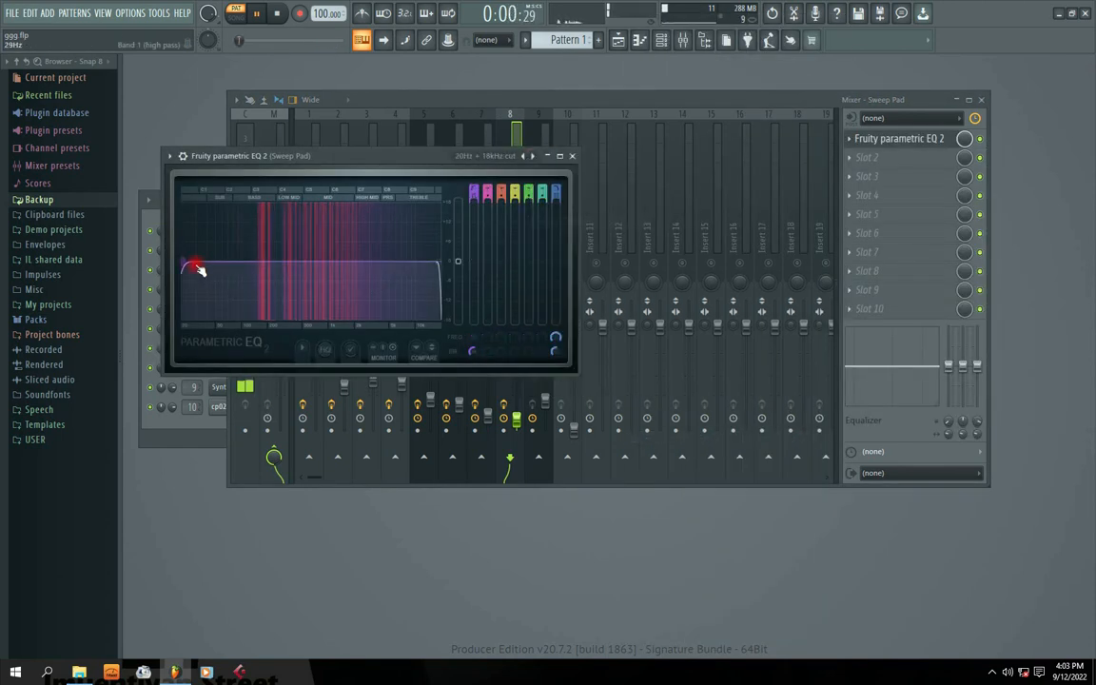
# Raise the Sweep Pad equalizer's high-pass into the bass range, lower its low-pass into the high-mid range, and close it.
pyautogui.moveTo(190, 266); pyautogui.dragTo(249, 263)
pyautogui.moveTo(439, 262); pyautogui.dragTo(377, 261)
pyautogui.click(572, 156)
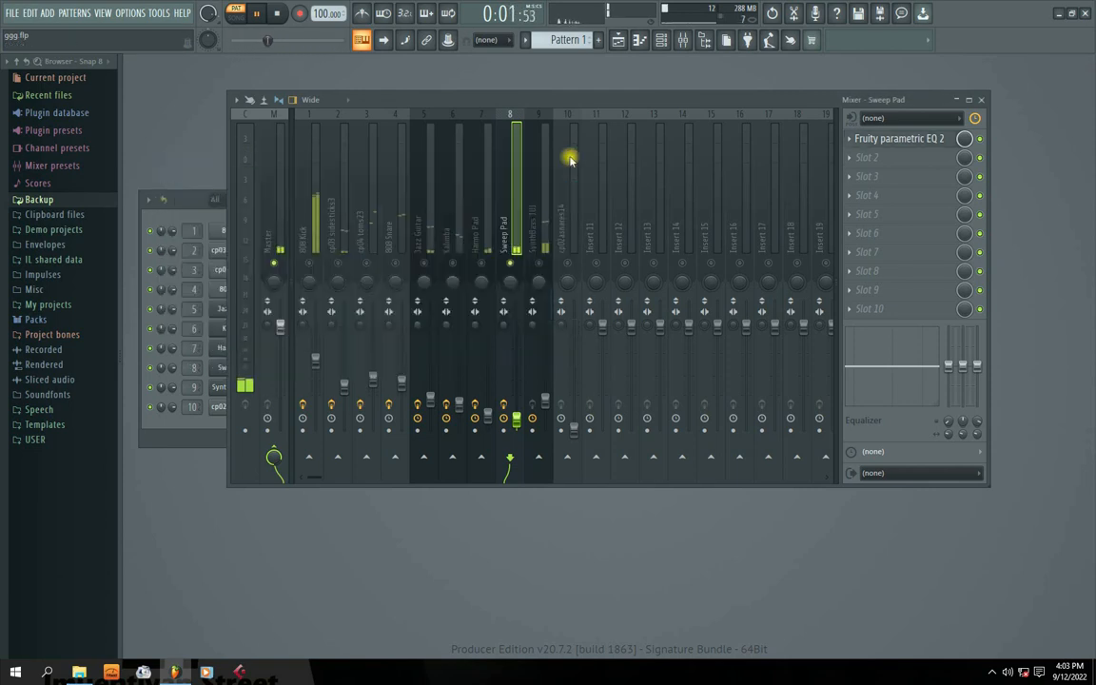
# Solo the SynthBass 101 mixer track and load Fruity parametric EQ 2 with the 20Hz + 18kHz cut preset in its first effect slot.
pyautogui.click(539, 252)
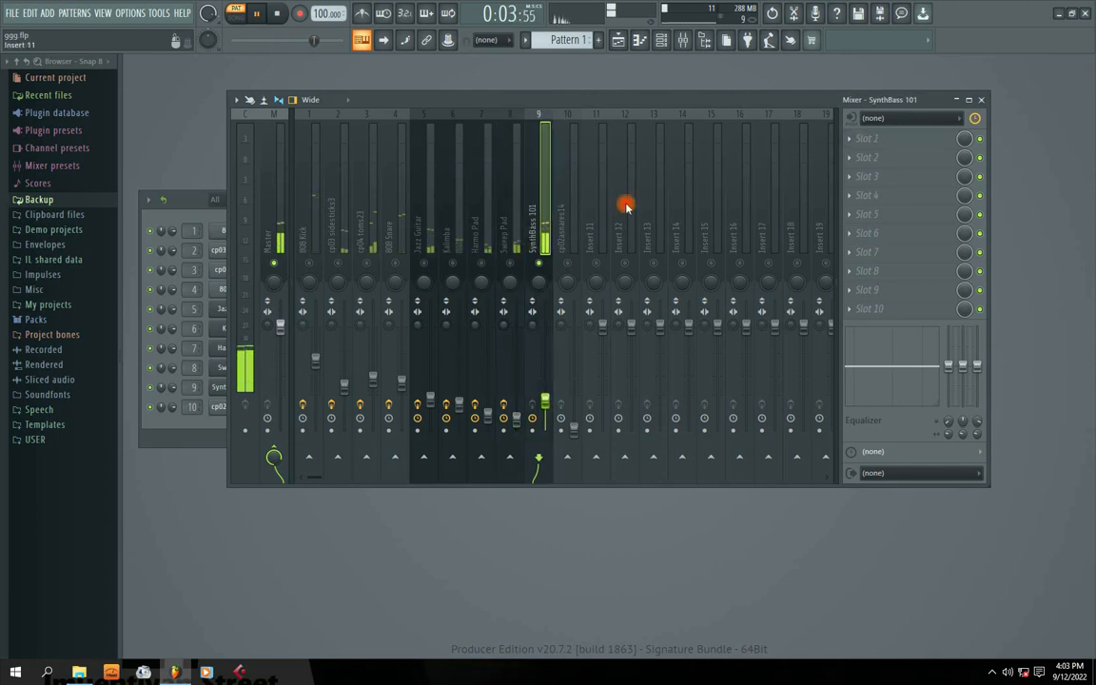
pyautogui.click(852, 138)
pyautogui.click(710, 433)
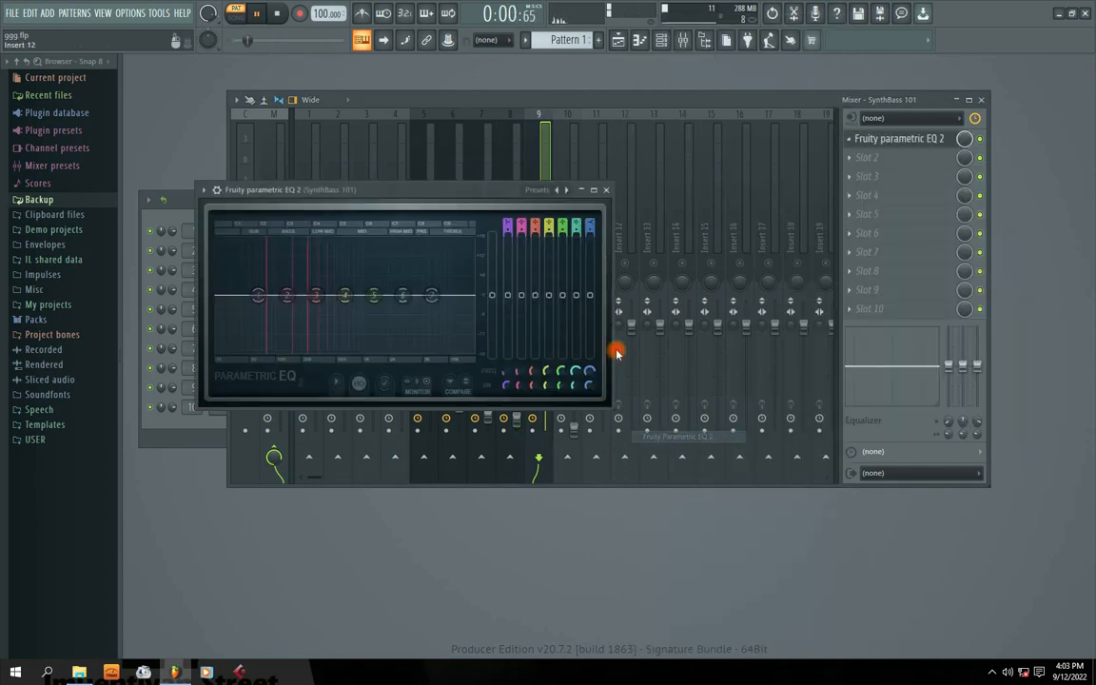
pyautogui.rightClick(568, 192)
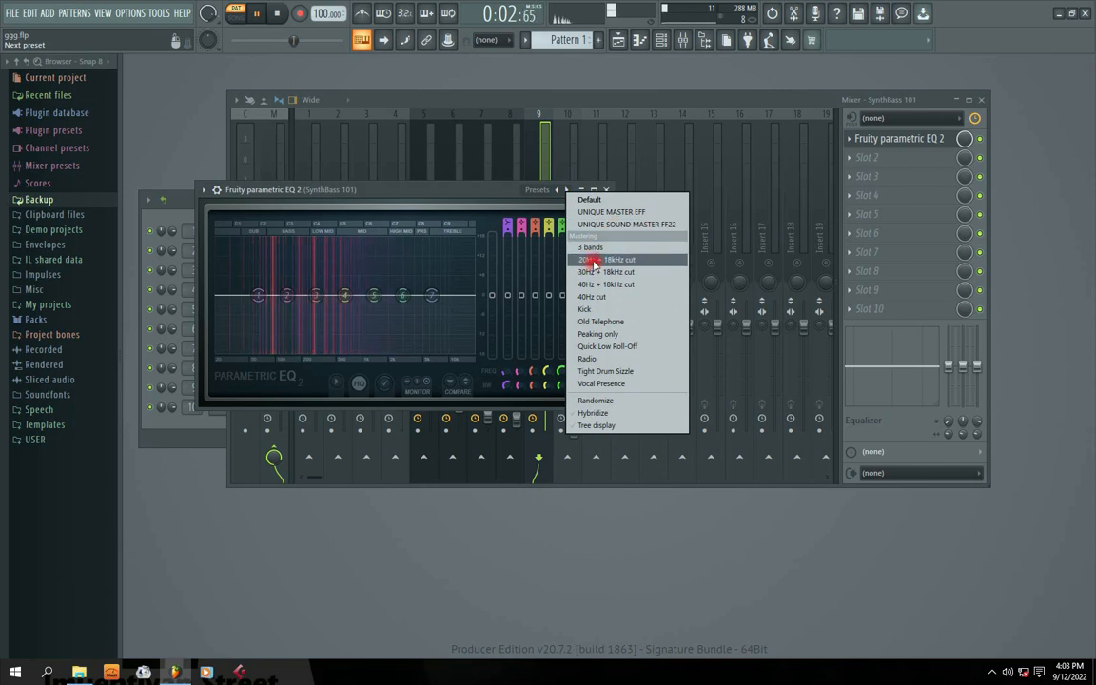
pyautogui.click(593, 259)
# Set the SynthBass 101 equalizer's low-pass to about 1 kHz, raise its high-pass within the sub range, and close it.
pyautogui.moveTo(476, 300); pyautogui.dragTo(366, 296)
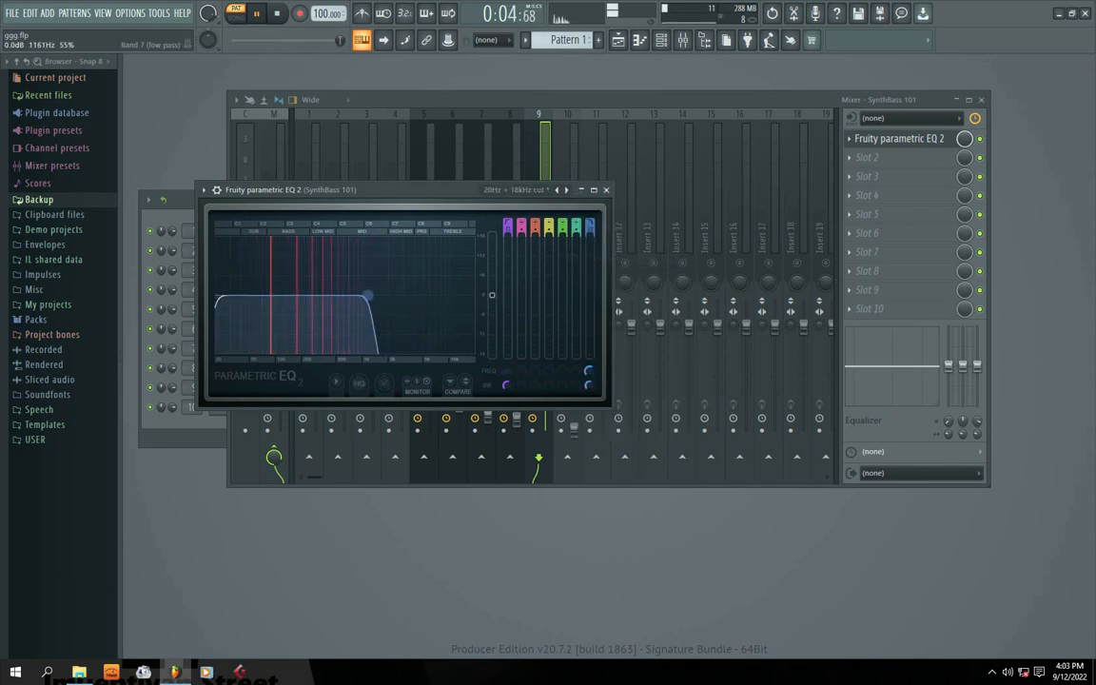
pyautogui.moveTo(213, 299); pyautogui.dragTo(248, 296)
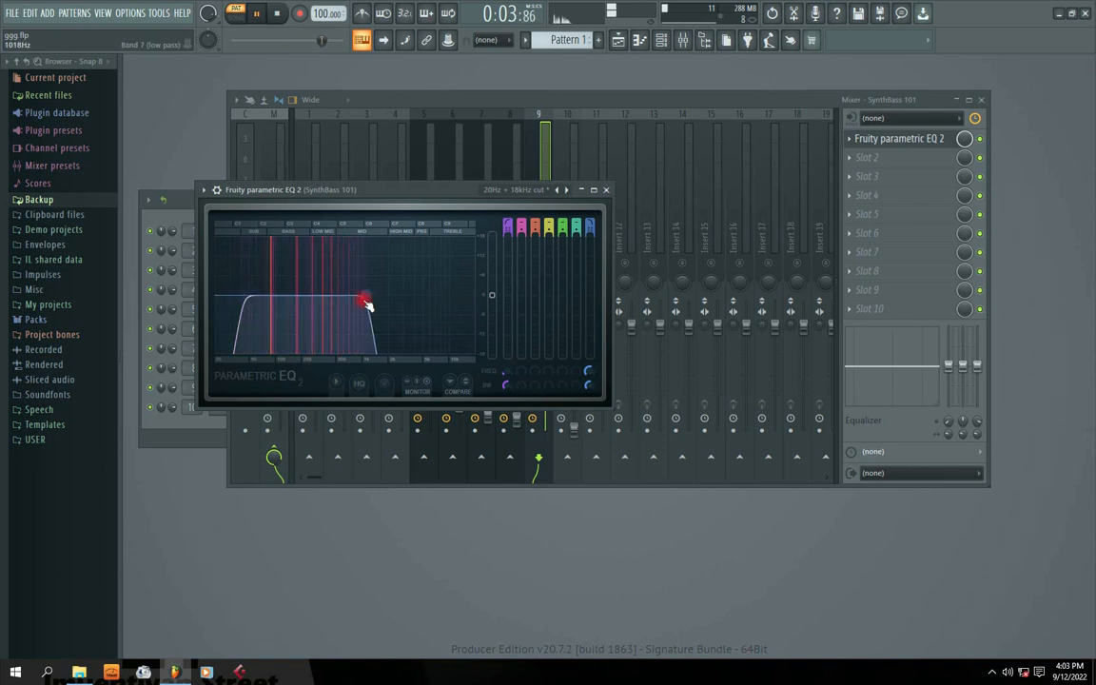
pyautogui.moveTo(366, 301); pyautogui.dragTo(361, 300)
pyautogui.moveTo(242, 295); pyautogui.dragTo(258, 296)
pyautogui.click(606, 189)
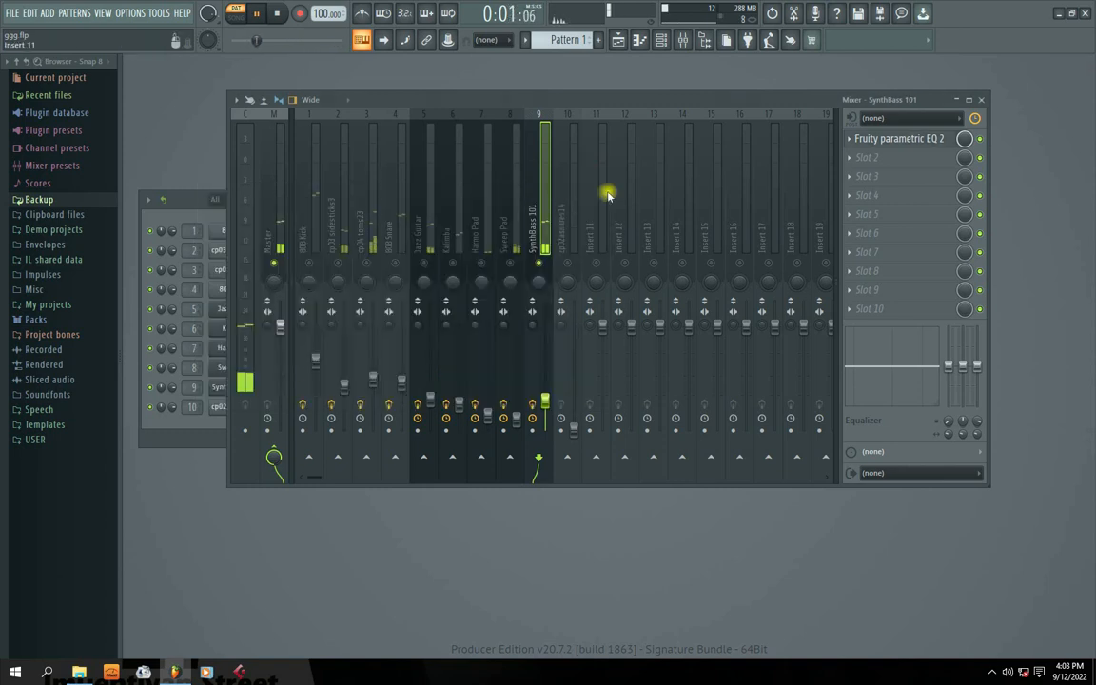
# Stop playback, unmute all mixer tracks again, and select the Master track.
pyautogui.press('space')
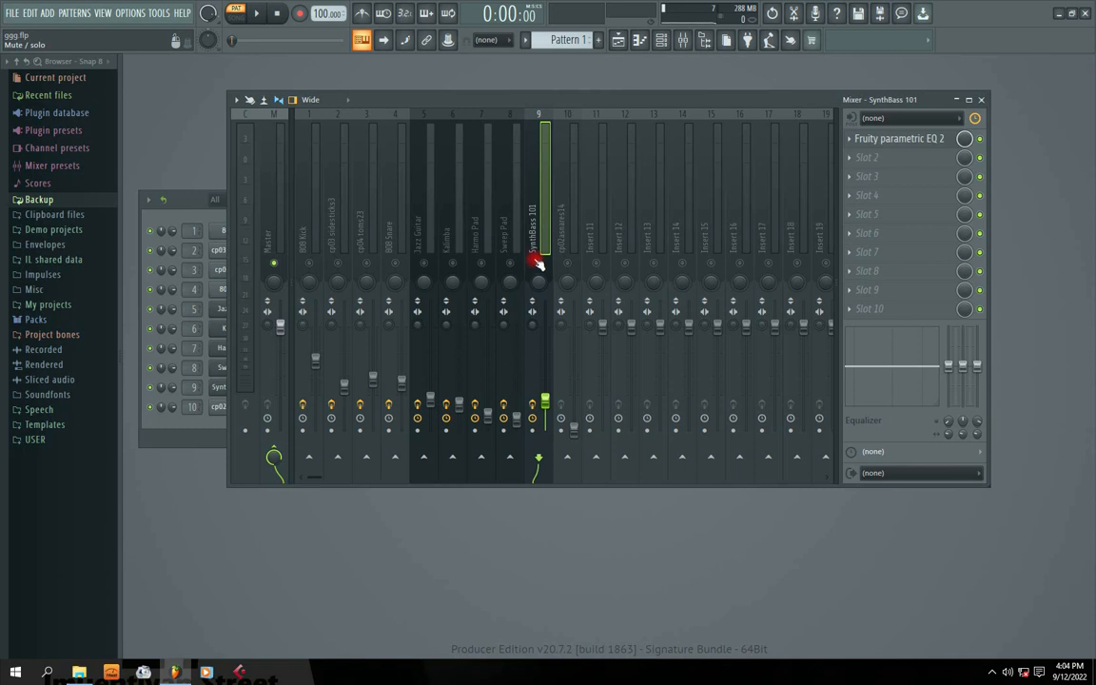
pyautogui.click(365, 265)
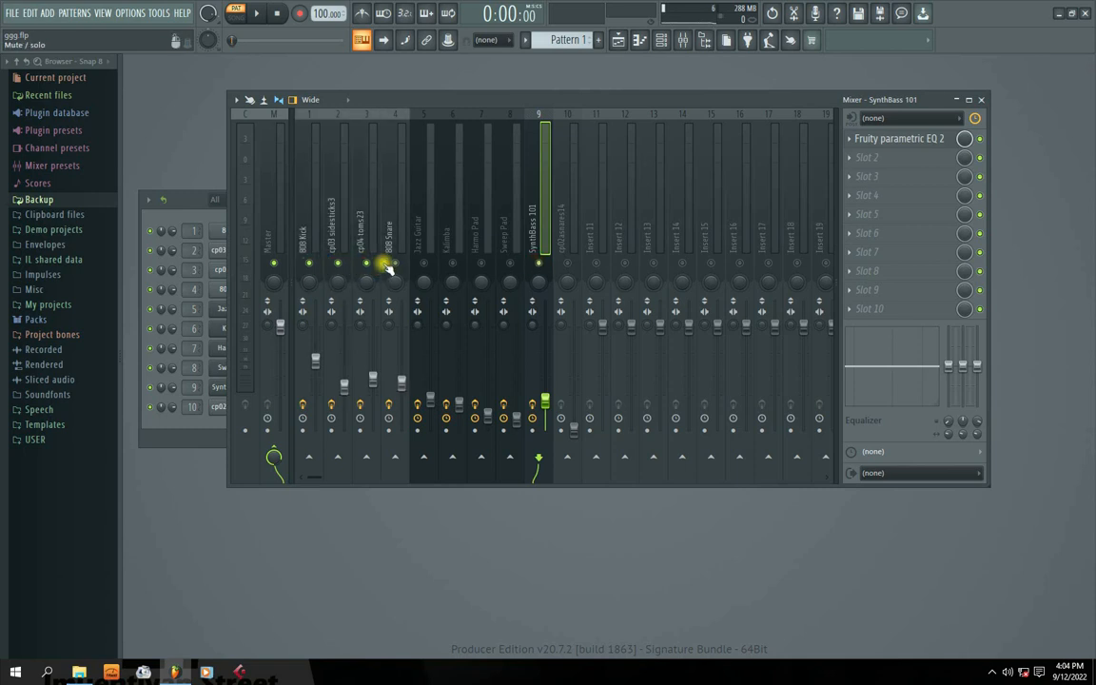
pyautogui.rightClick(309, 264)
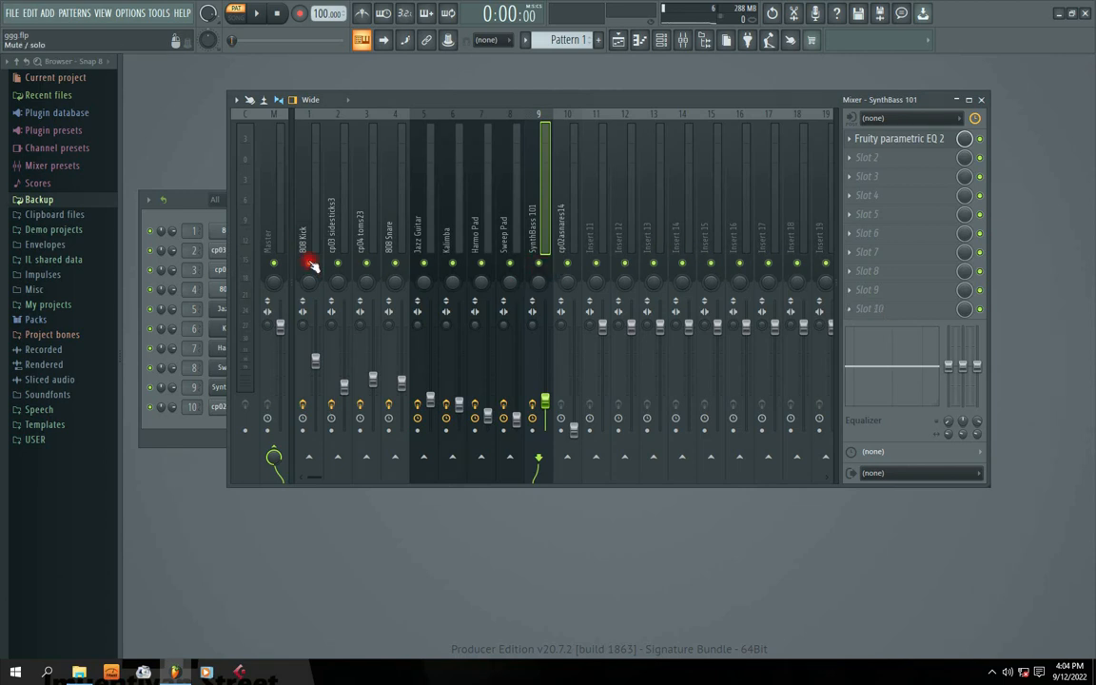
pyautogui.click(268, 237)
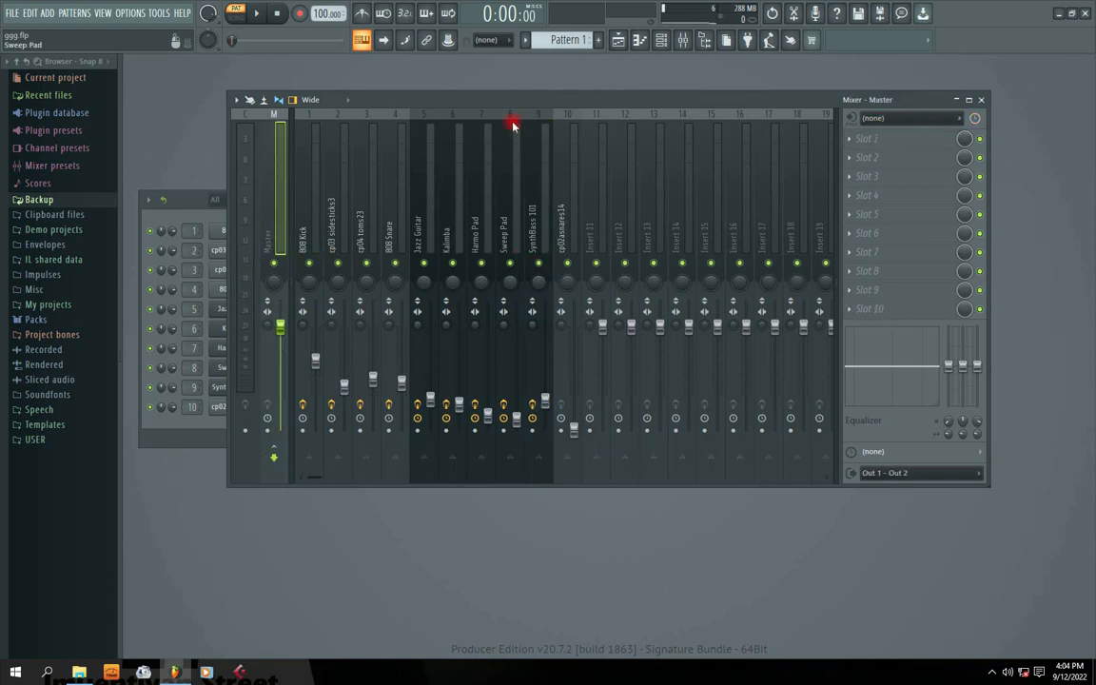
# Play the full pattern with the channel rack in front of the repositioned mixer, and stop playback.
pyautogui.press('space')
pyautogui.moveTo(416, 103); pyautogui.dragTo(522, 116)
pyautogui.click(314, 218)
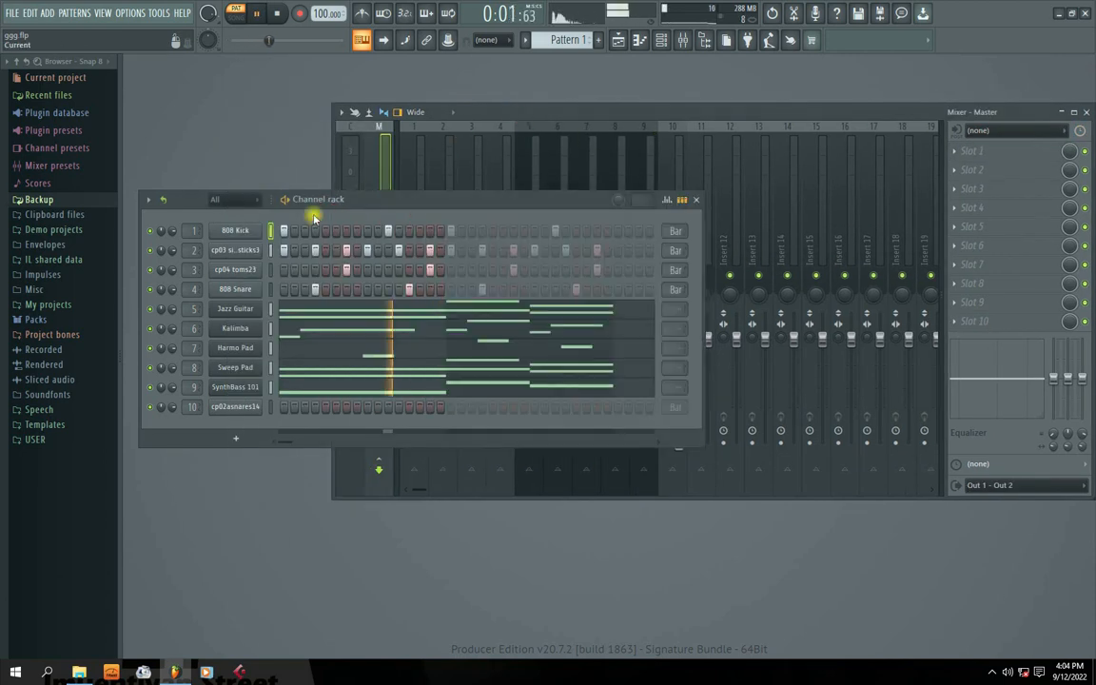
pyautogui.moveTo(406, 206); pyautogui.dragTo(506, 217)
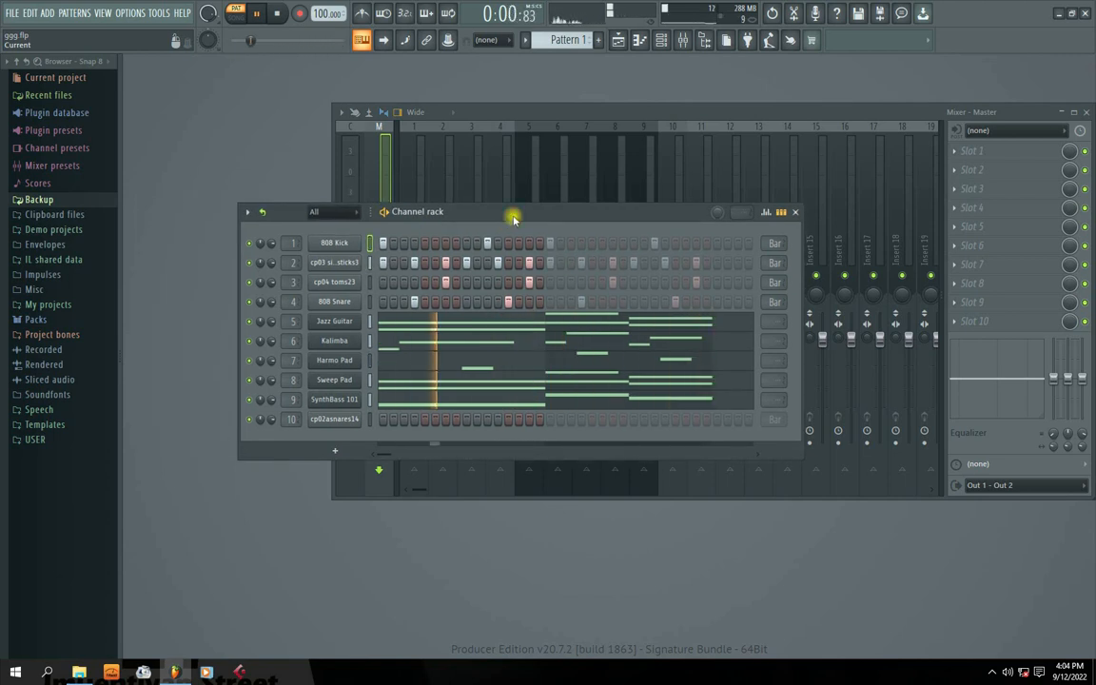
pyautogui.moveTo(514, 218); pyautogui.dragTo(470, 211)
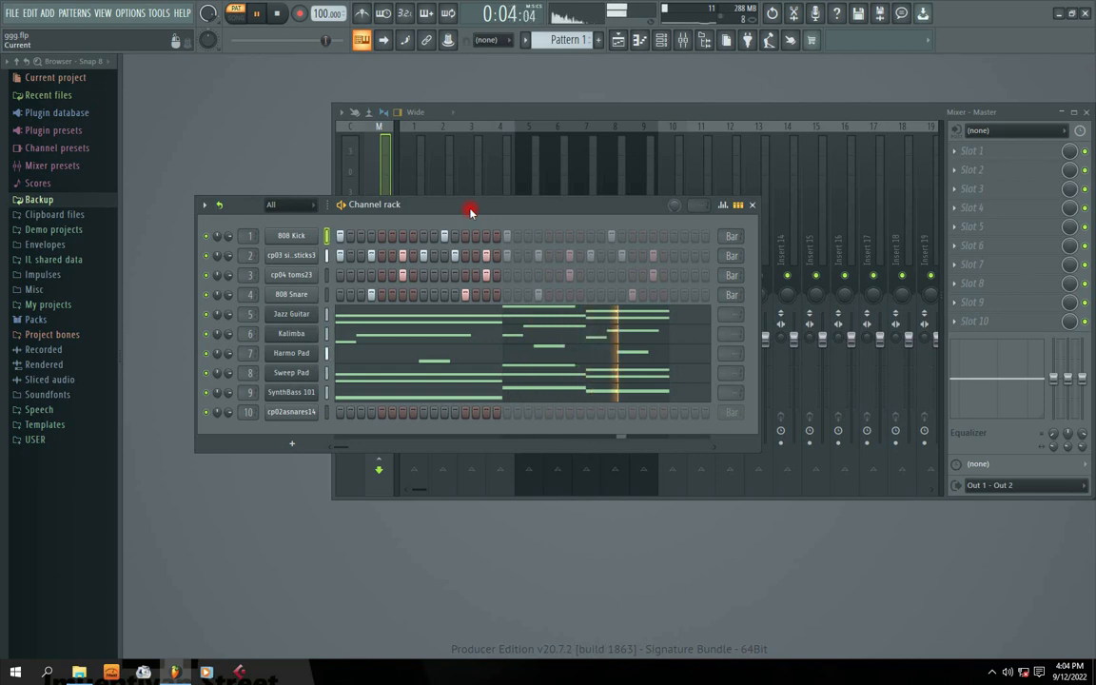
pyautogui.press('space')
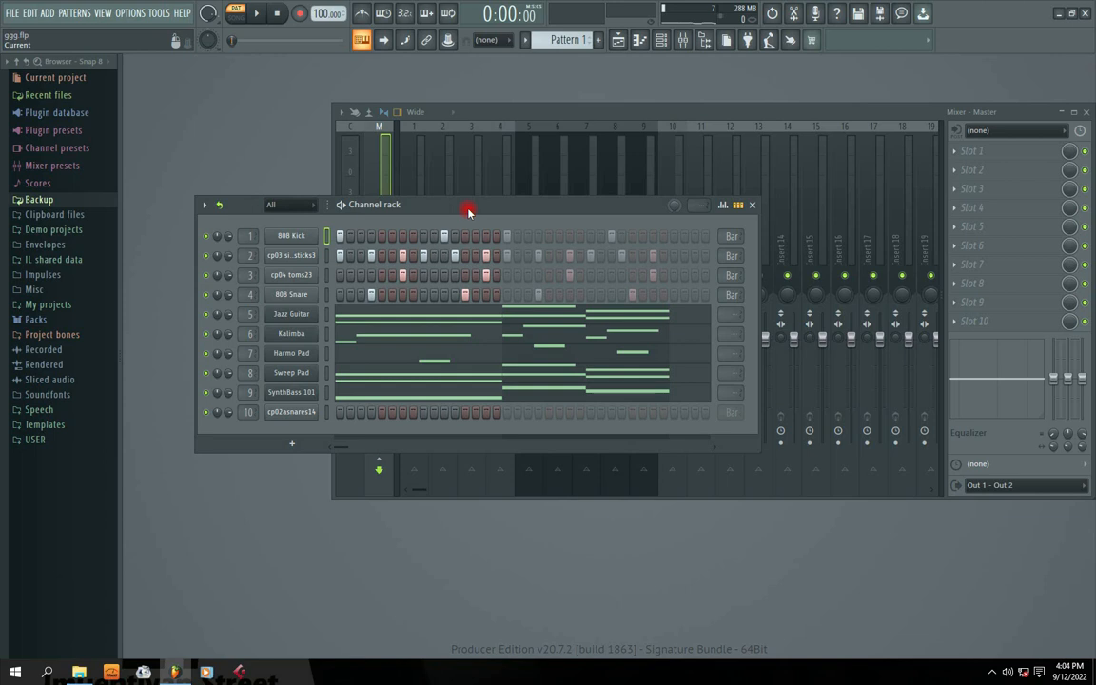
# Replay the equalized pattern, close the channel rack to view the mixer levels, and stop playback.
pyautogui.moveTo(453, 209); pyautogui.dragTo(480, 201)
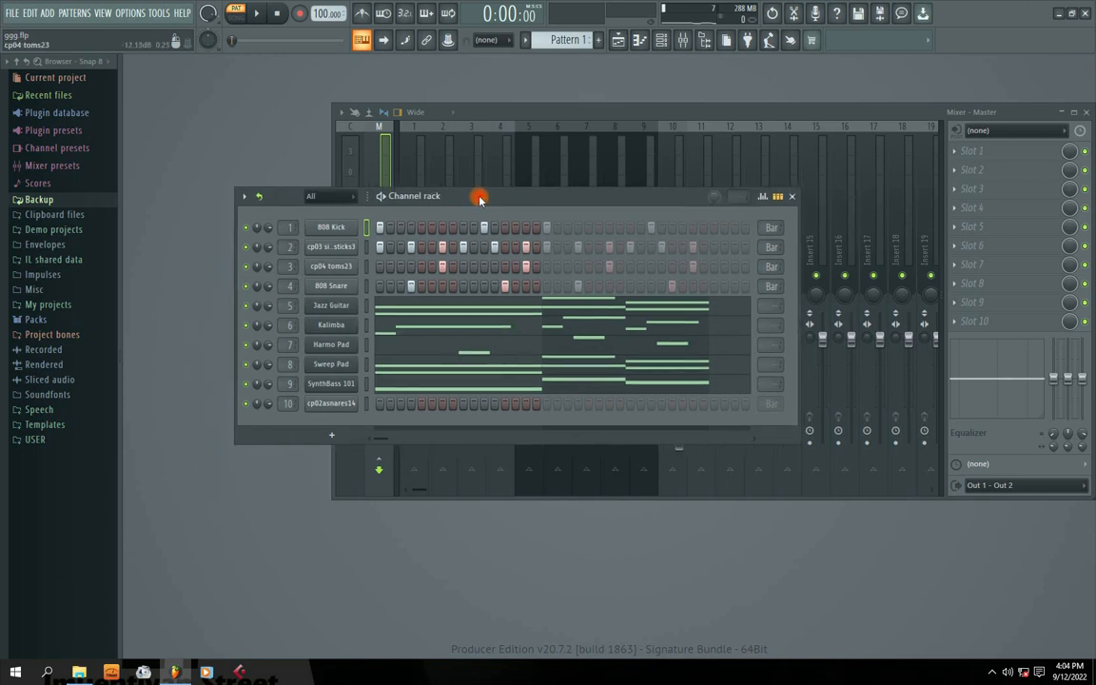
pyautogui.press('space')
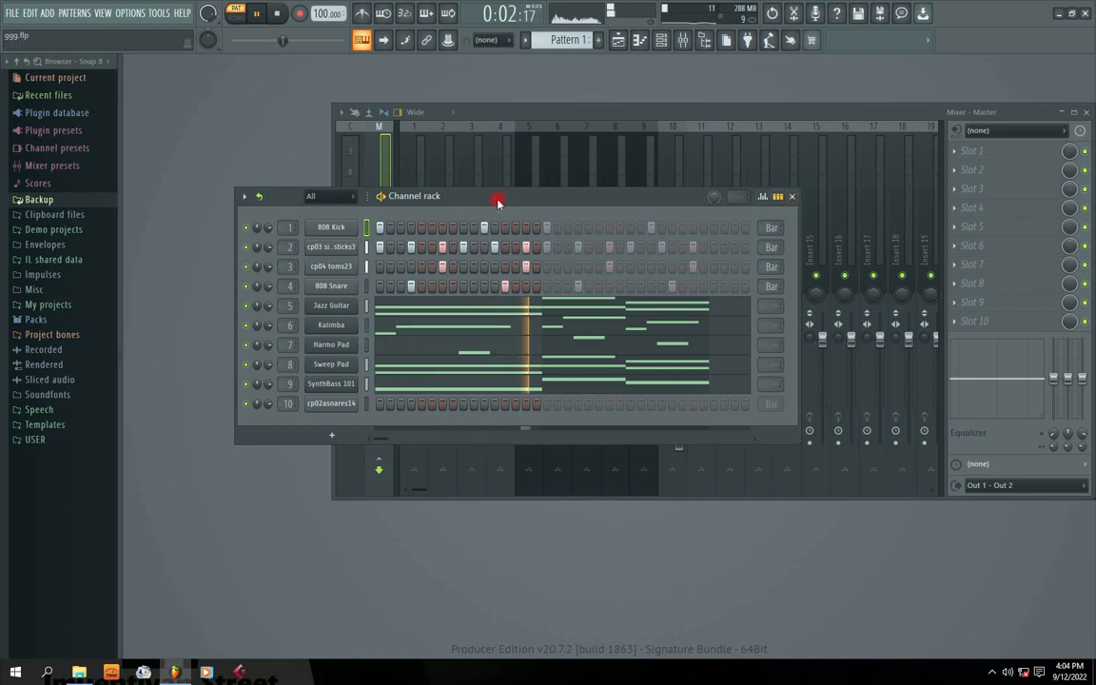
pyautogui.moveTo(498, 200)
pyautogui.mouseDown()
pyautogui.moveTo(516, 200)
pyautogui.moveTo(484, 197)
pyautogui.mouseUp()
pyautogui.click(780, 194)
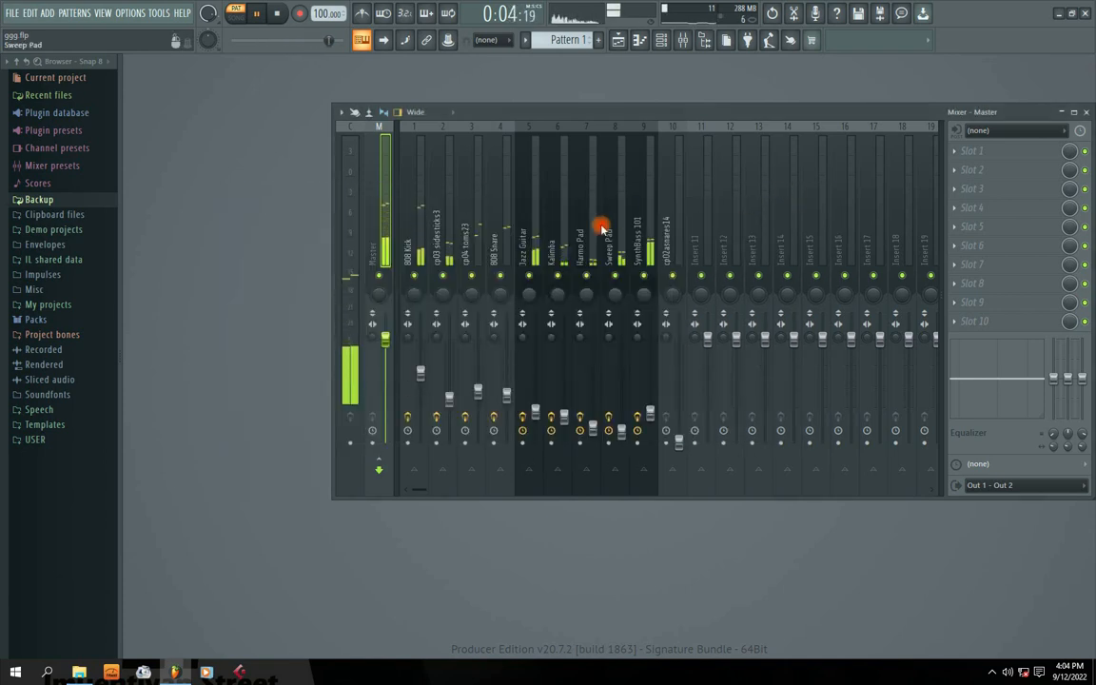
pyautogui.press('space')
# Select the 808 Kick mixer track and reposition the mixer window.
pyautogui.click(407, 255)
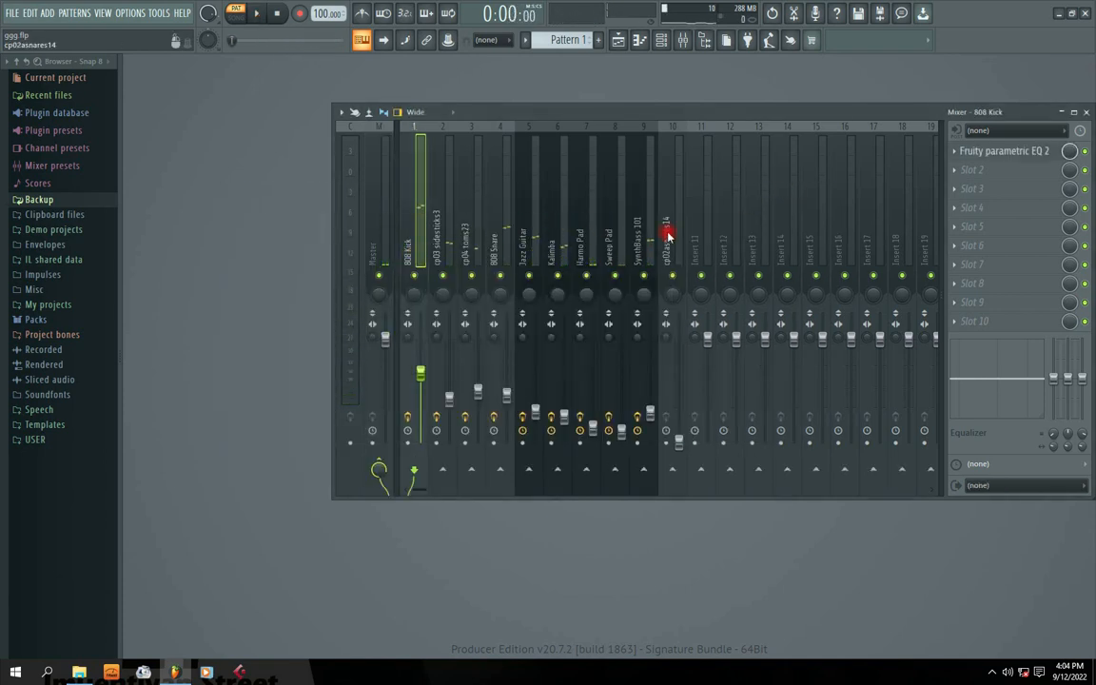
pyautogui.moveTo(575, 104); pyautogui.dragTo(519, 130)
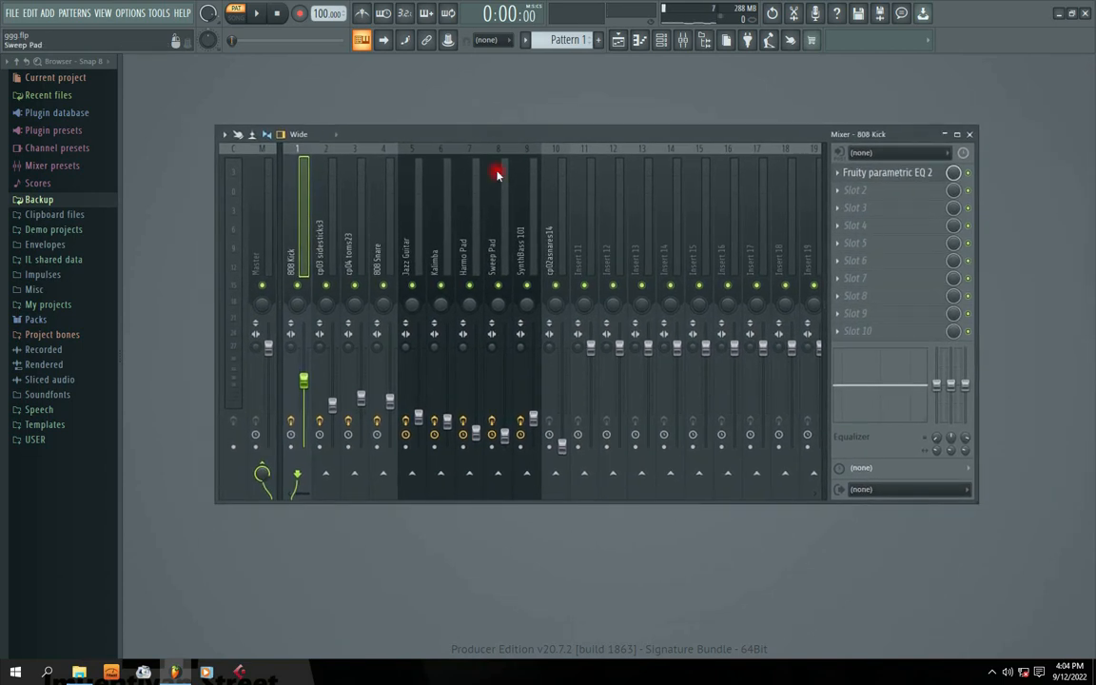
pyautogui.click(320, 257)
pyautogui.click(295, 266)
pyautogui.moveTo(424, 134); pyautogui.dragTo(535, 142)
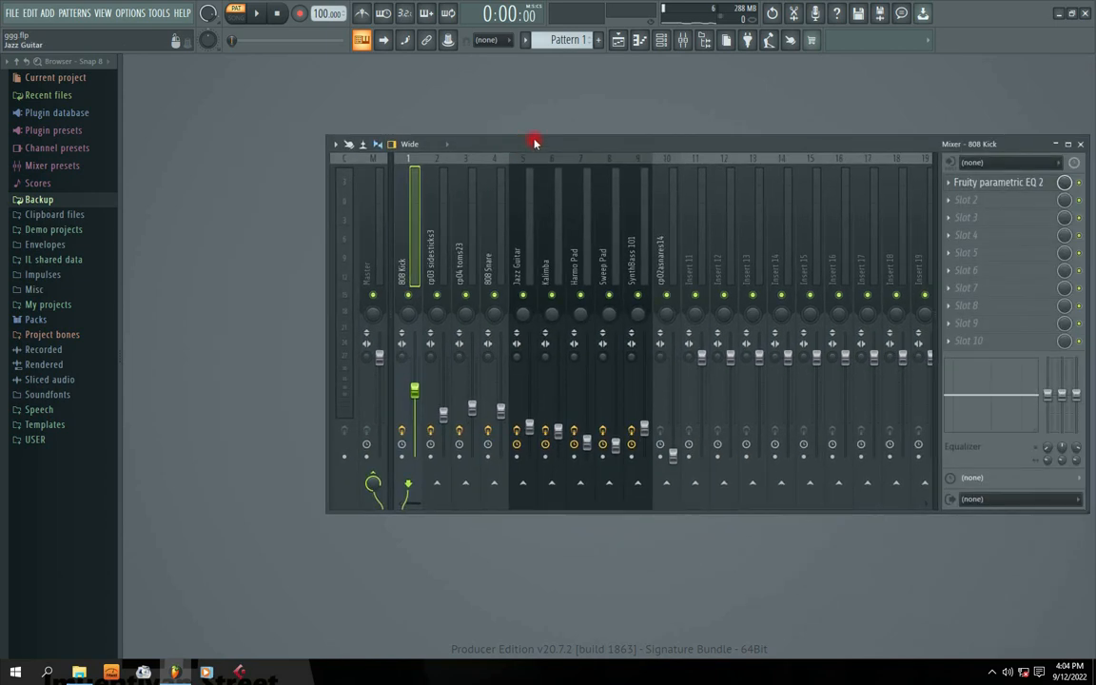
# Reopen the channel rack and audition the 808 Kick and cp03 sidesticks3 samples in their channel settings.
pyautogui.click(684, 43)
pyautogui.click(684, 44)
pyautogui.click(665, 44)
pyautogui.click(309, 224)
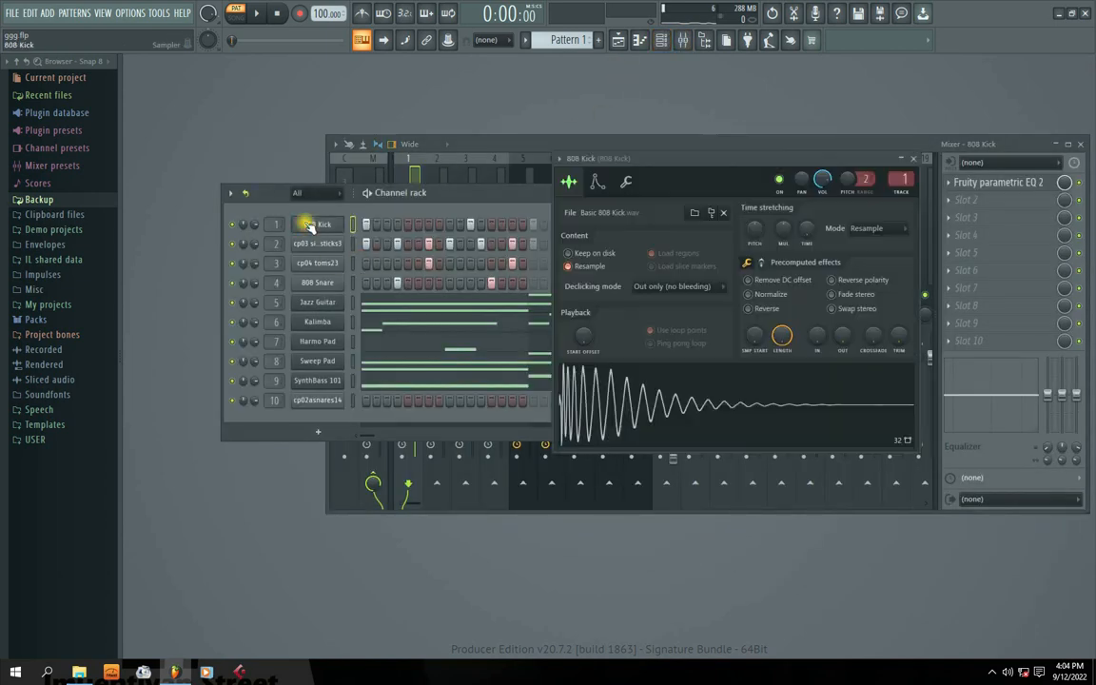
pyautogui.click(603, 392)
pyautogui.click(317, 244)
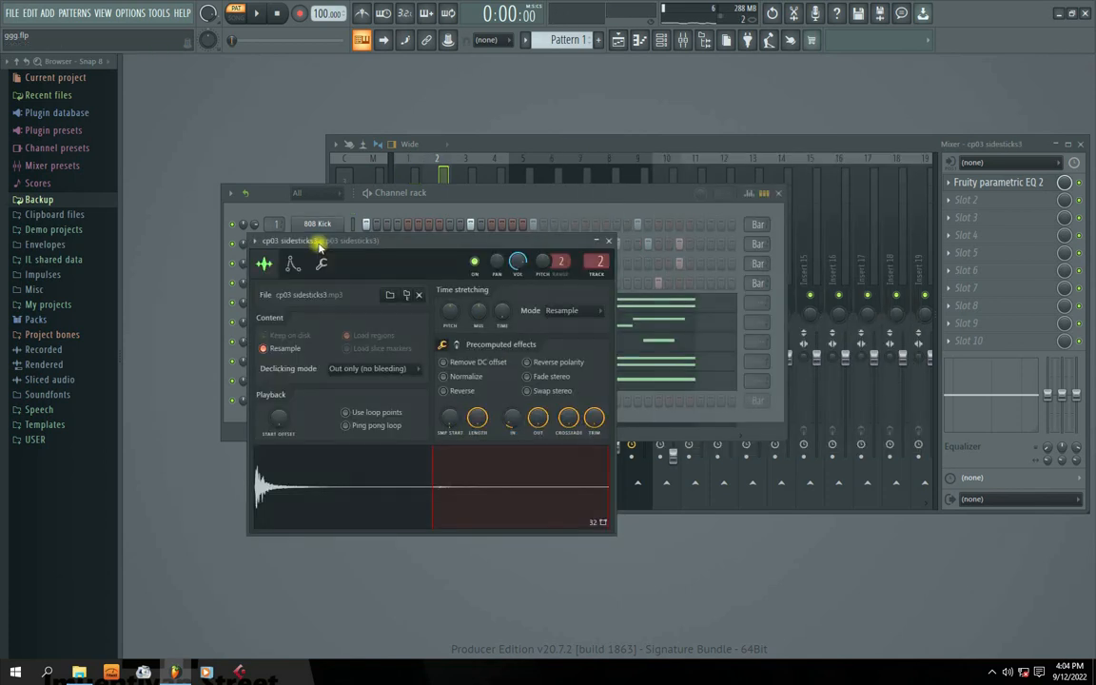
pyautogui.click(341, 463)
pyautogui.click(609, 240)
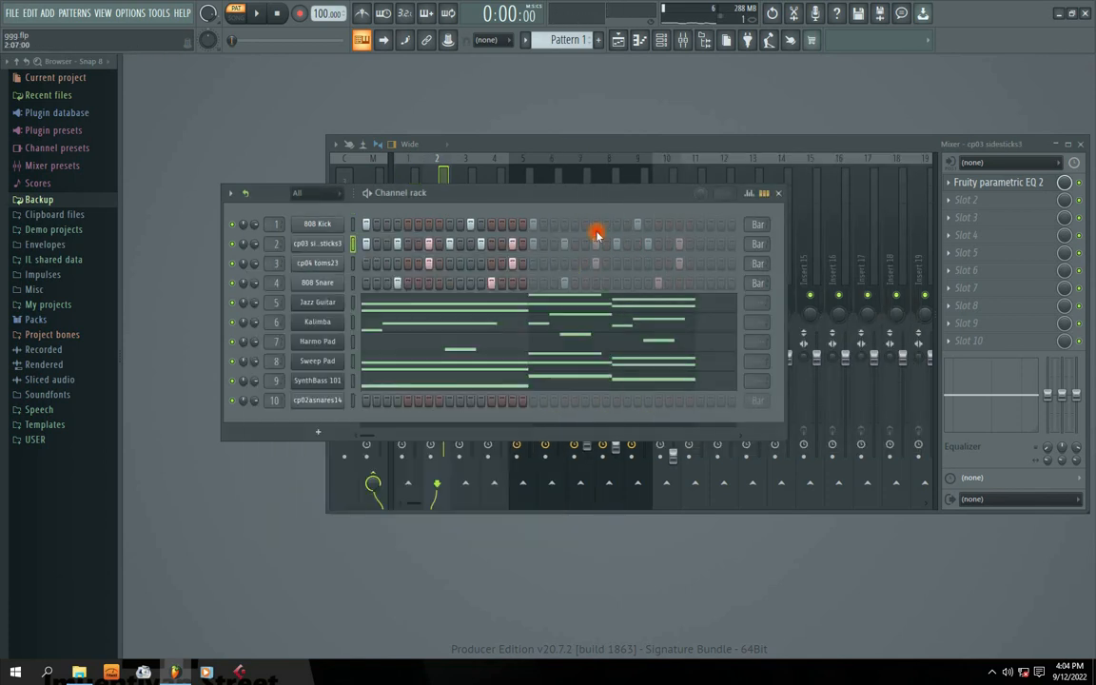
# Arrange the mixer and channel rack side by side while playing the full pattern, and stop playback.
pyautogui.moveTo(538, 191); pyautogui.dragTo(496, 189)
pyautogui.press('space')
pyautogui.moveTo(572, 147); pyautogui.dragTo(685, 137)
pyautogui.moveTo(391, 195); pyautogui.dragTo(350, 214)
pyautogui.moveTo(660, 140); pyautogui.dragTo(617, 128)
pyautogui.press('space')
# Select the 808 Kick mixer track, bring the mixer fully into view, and load Fruity Compressor in its second effect slot.
pyautogui.click(469, 250)
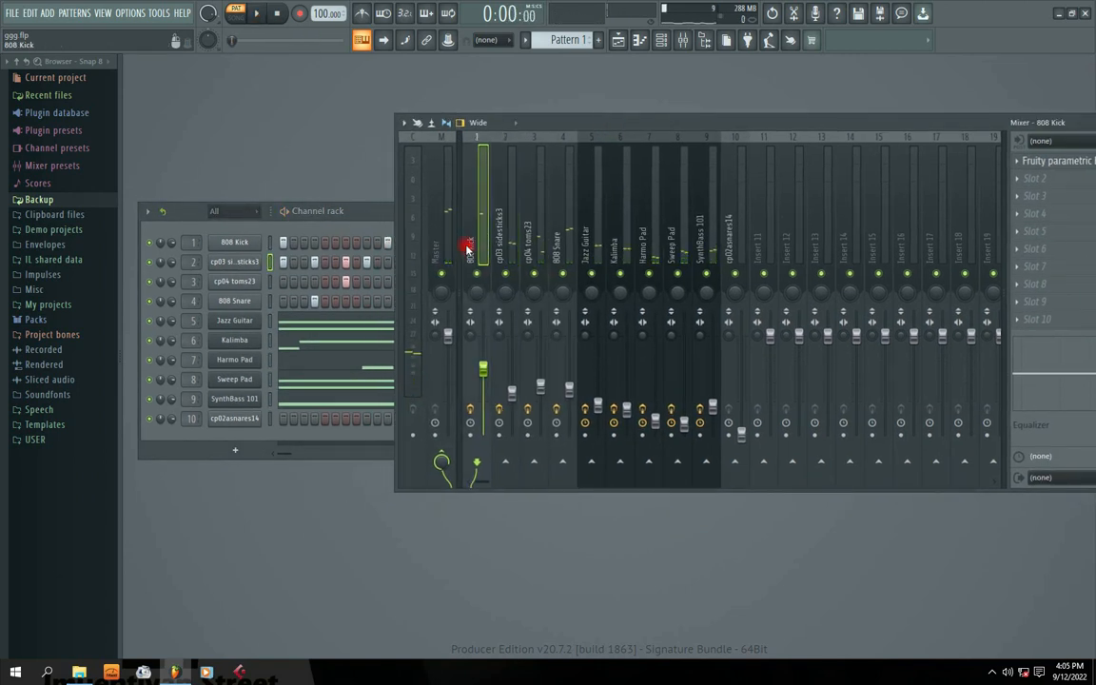
pyautogui.click(382, 218)
pyautogui.click(685, 129)
pyautogui.moveTo(894, 128); pyautogui.dragTo(662, 125)
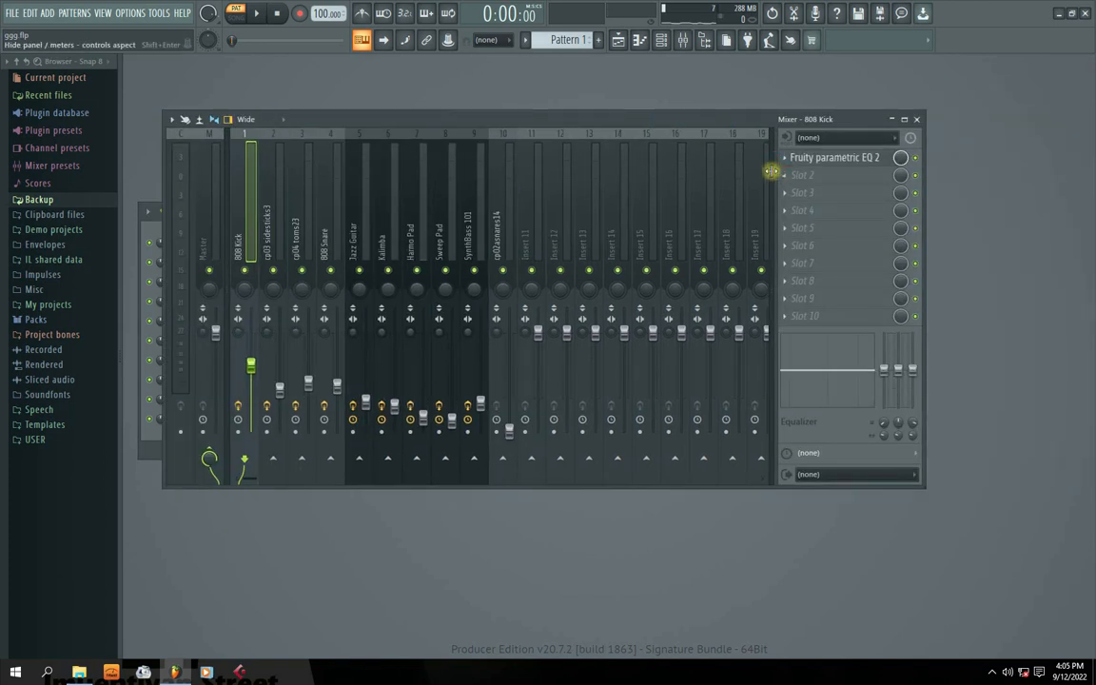
pyautogui.click(788, 177)
pyautogui.moveTo(802, 192)
pyautogui.click(618, 290)
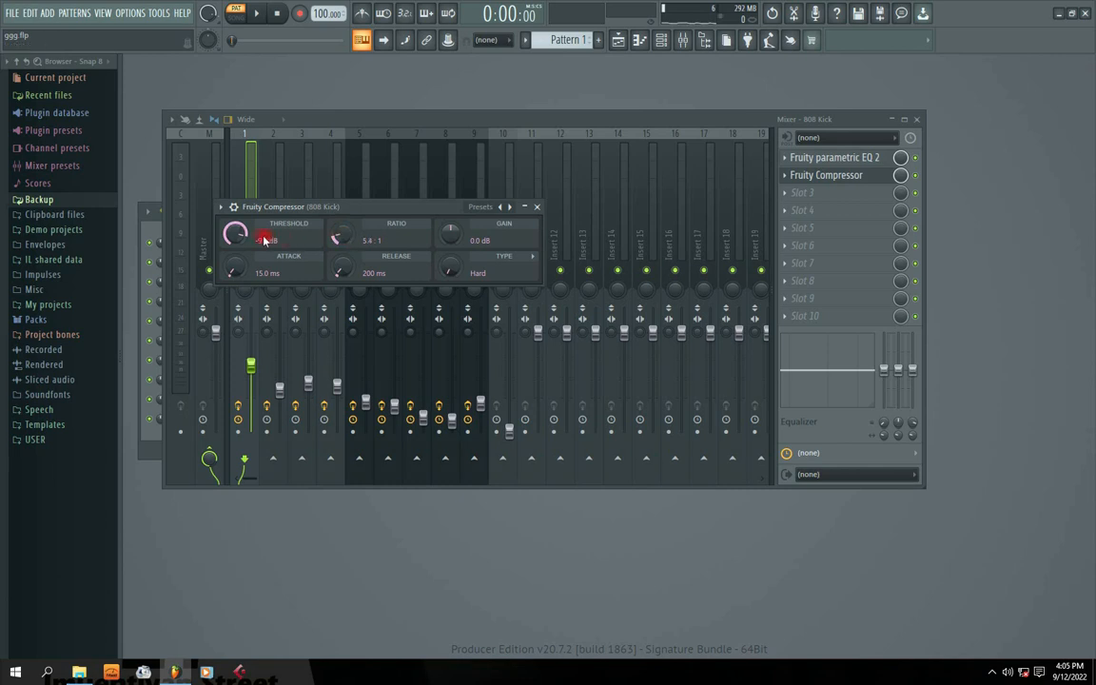
# Set the 808 Kick compressor to threshold -18.1 dB, ratio 5.4:1 and attack 47.8 ms, raise its gain during playback, and close it.
pyautogui.moveTo(242, 269); pyautogui.dragTo(242, 261)
pyautogui.press('space')
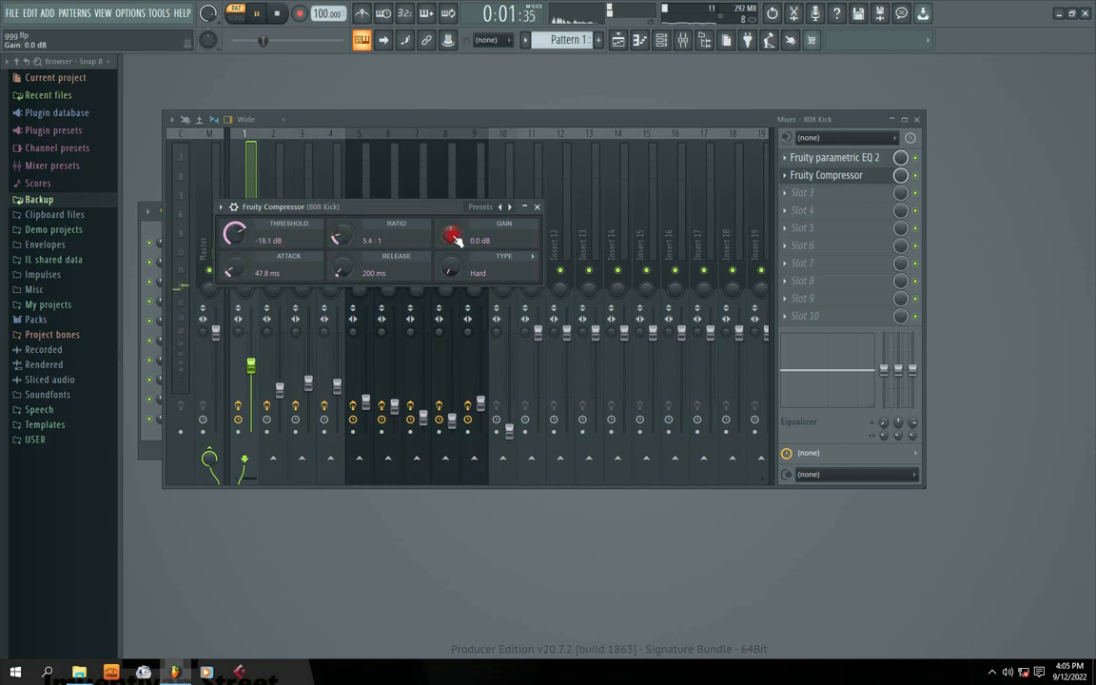
pyautogui.moveTo(456, 240); pyautogui.dragTo(455, 224)
pyautogui.click(535, 207)
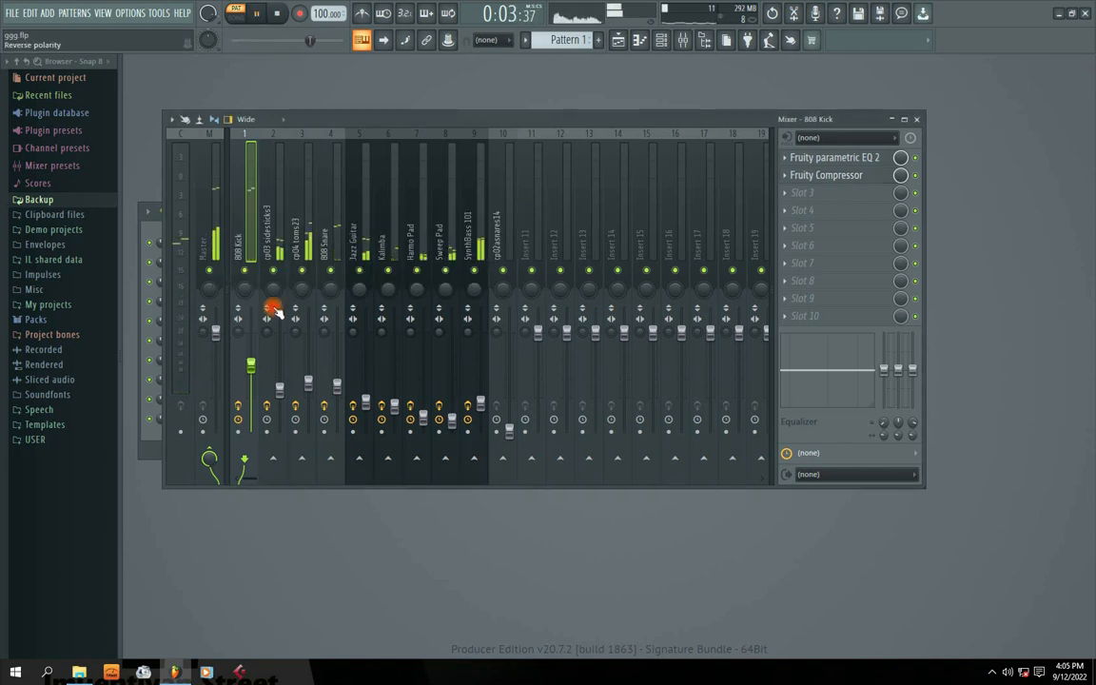
# Toggle the 808 Kick's Fruity Compressor to compare its effect within the full mix.
pyautogui.press('space')
pyautogui.click(915, 176)
pyautogui.press('space')
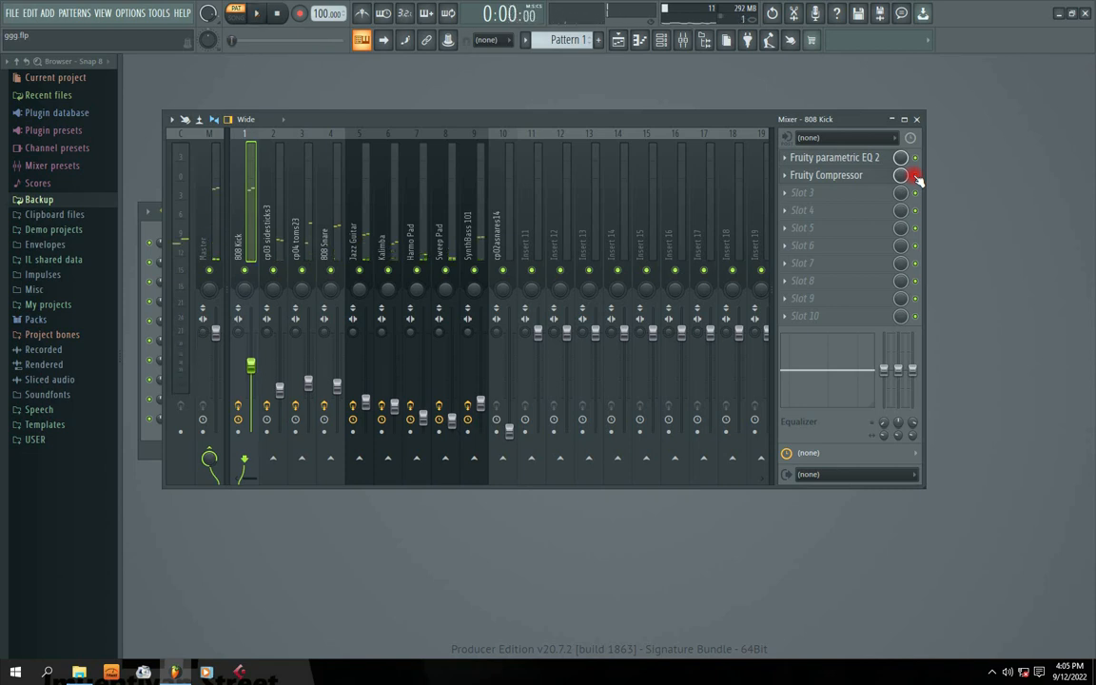
# Solo the 808 Kick mixer track and compare its sound with Fruity Compressor bypassed and enabled.
pyautogui.rightClick(238, 270)
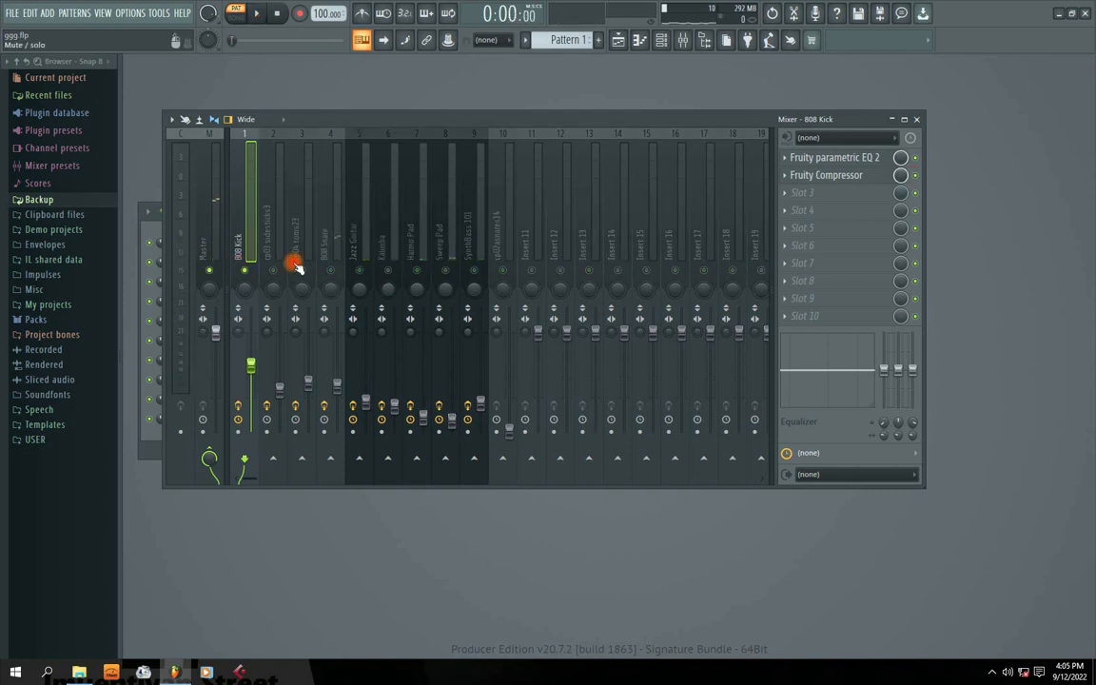
pyautogui.click(916, 176)
pyautogui.press('space')
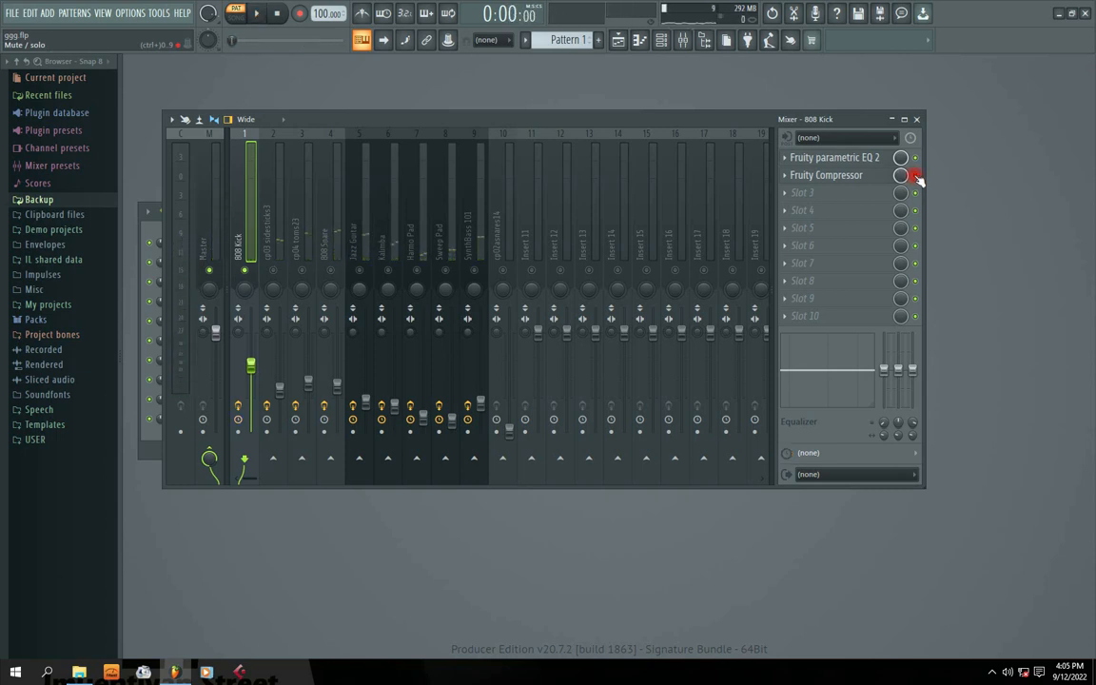
pyautogui.press('space')
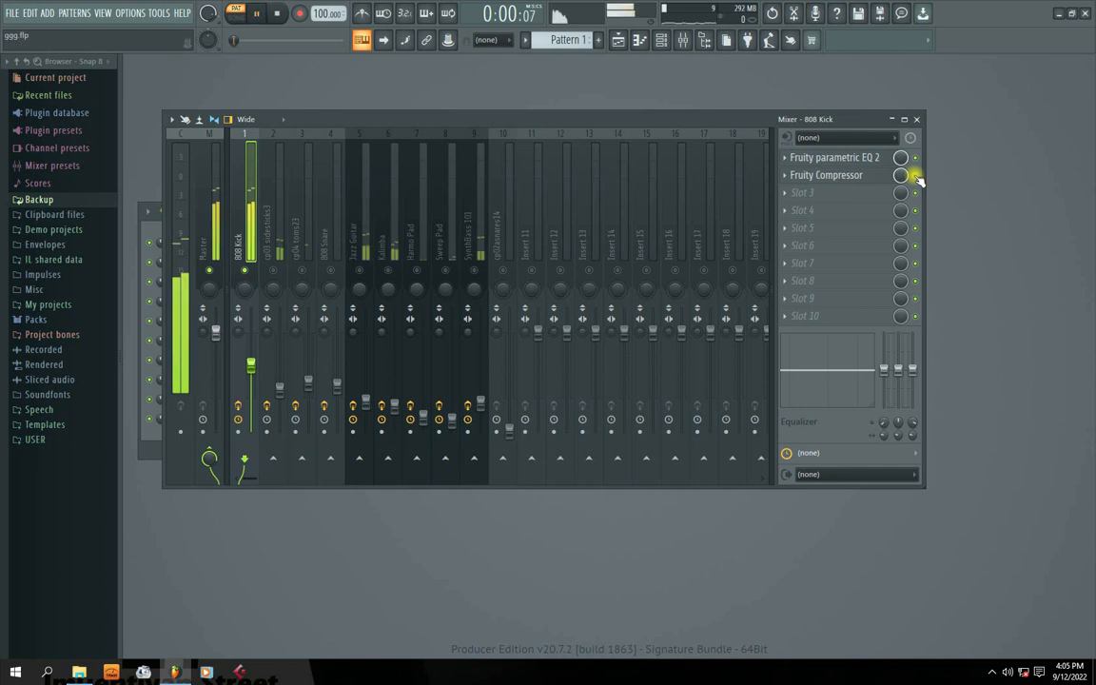
# Unmute the cp03 sidesticks3 mixer track alongside the kick and load Fruity Compressor in its second effect slot.
pyautogui.click(273, 271)
pyautogui.press('space')
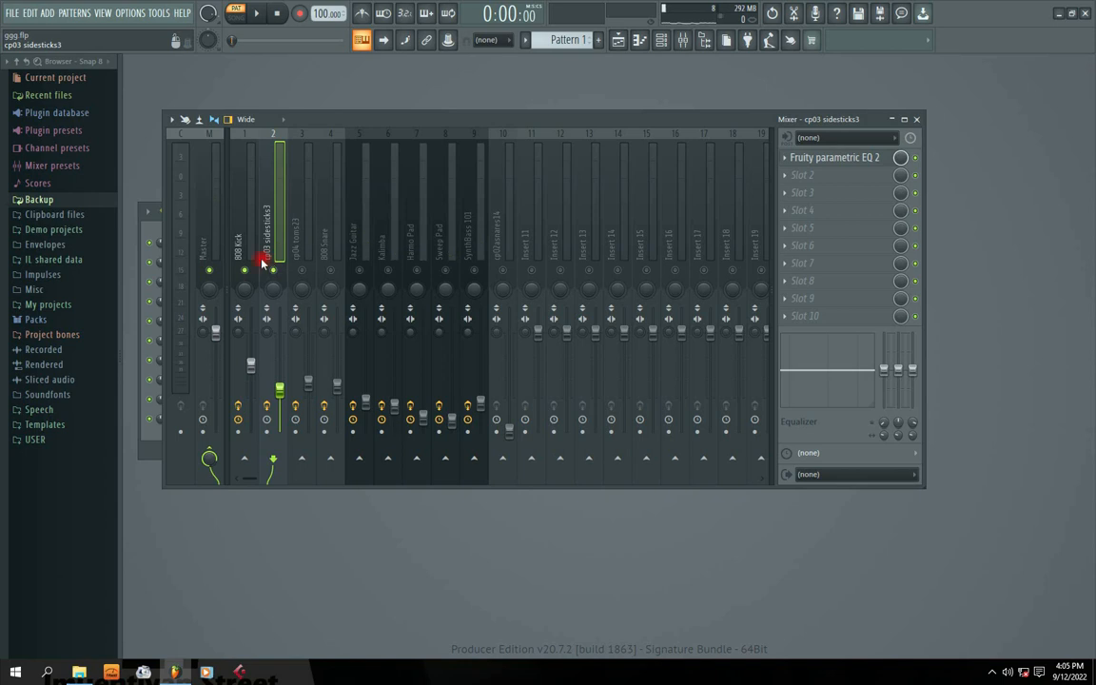
pyautogui.click(791, 177)
pyautogui.click(625, 286)
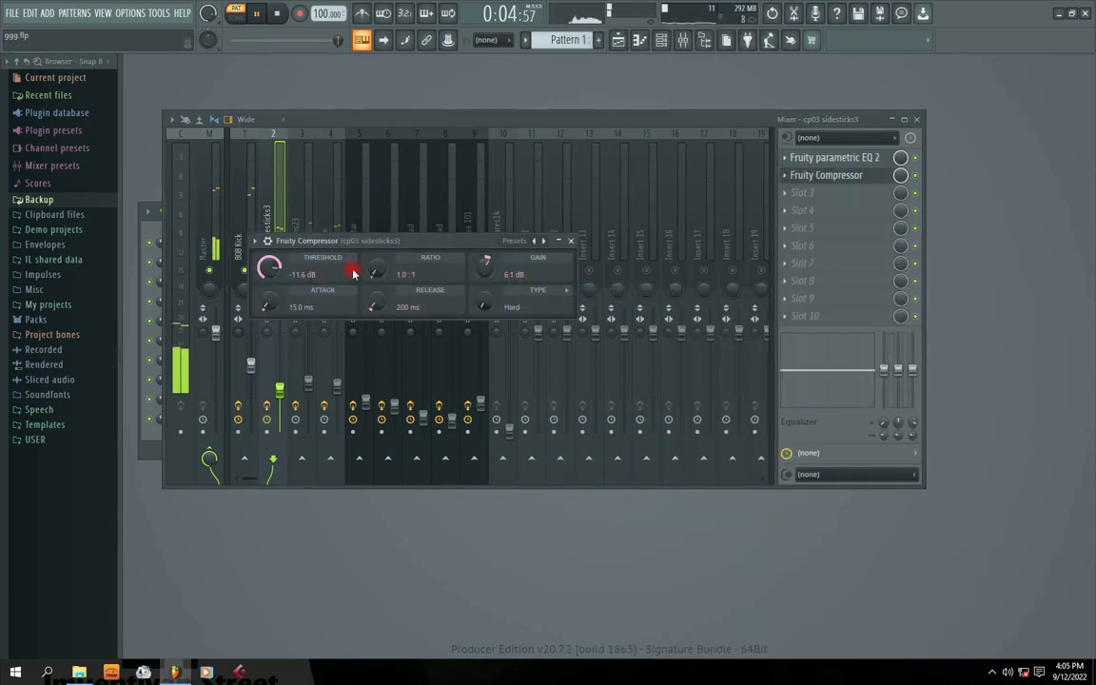
# Set the cp03 sidesticks3 compressor to threshold -26.3 dB, ratio 4.5:1 and gain 8.4 dB, close it, and toggle it during playback to compare.
pyautogui.moveTo(374, 273); pyautogui.dragTo(370, 274)
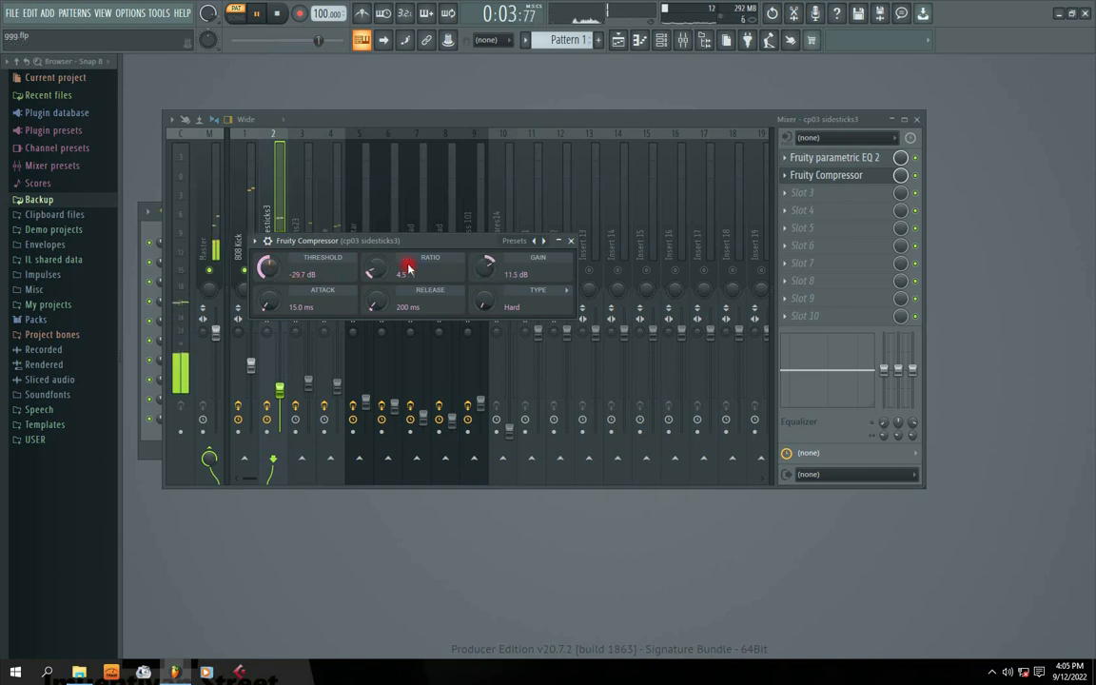
pyautogui.moveTo(485, 267); pyautogui.dragTo(485, 277)
pyautogui.moveTo(271, 267); pyautogui.dragTo(271, 257)
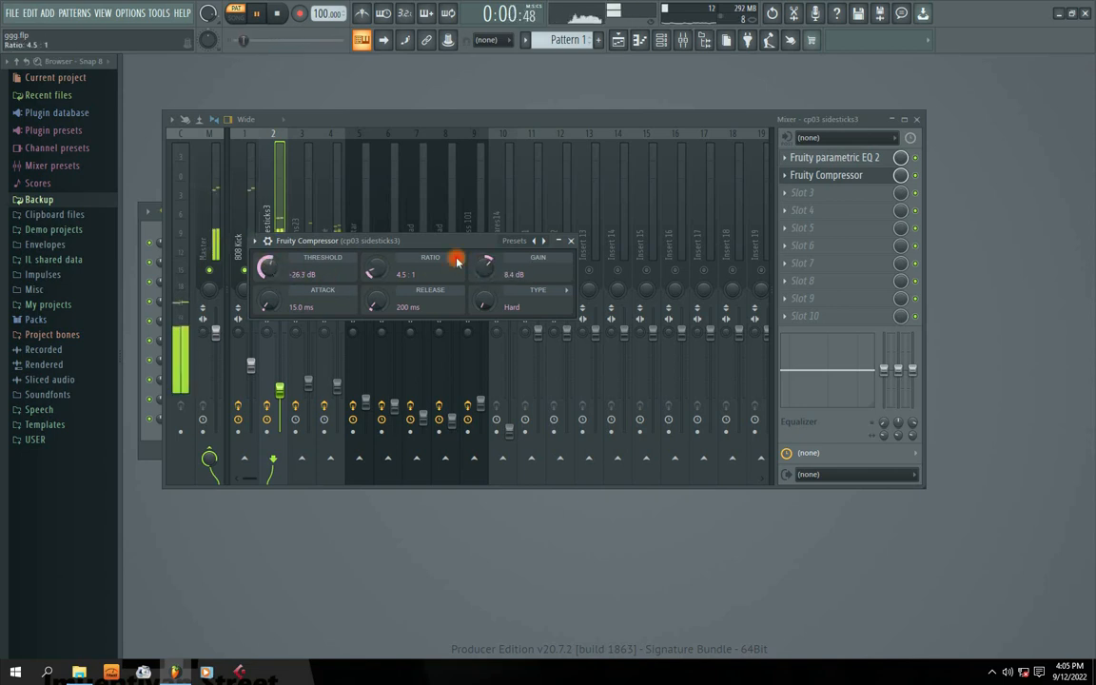
pyautogui.click(570, 239)
pyautogui.press('space')
pyautogui.click(916, 179)
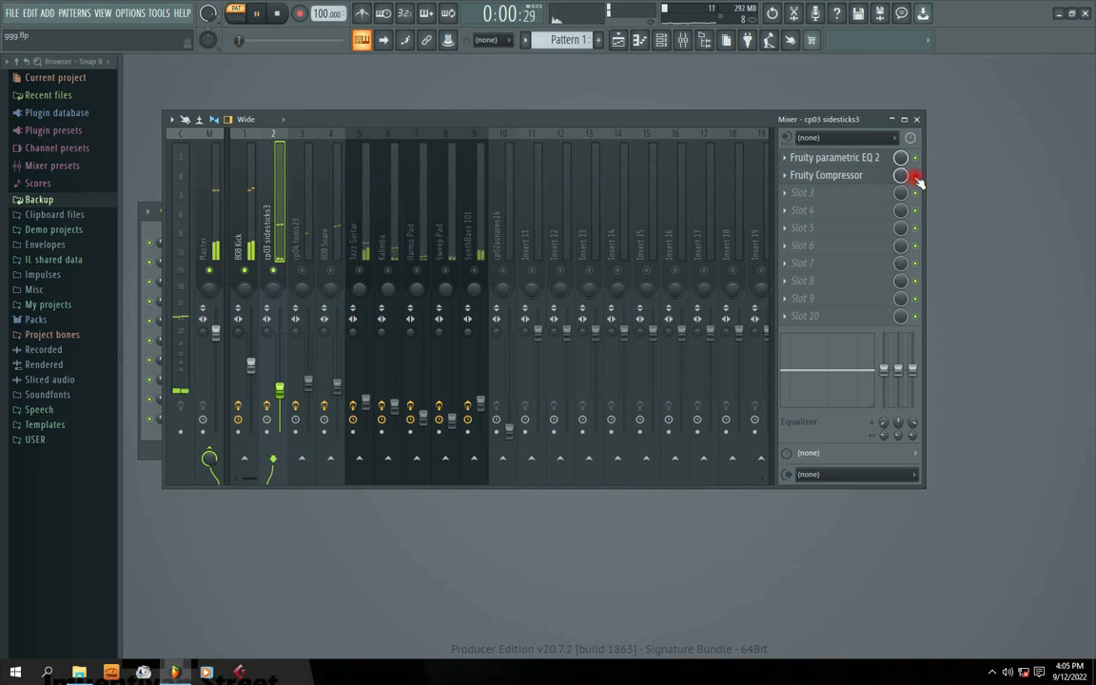
# Load Fruity Compressor in the second effect slot of the cp04 toms23 mixer track, lower its threshold, and close it.
pyautogui.click(299, 250)
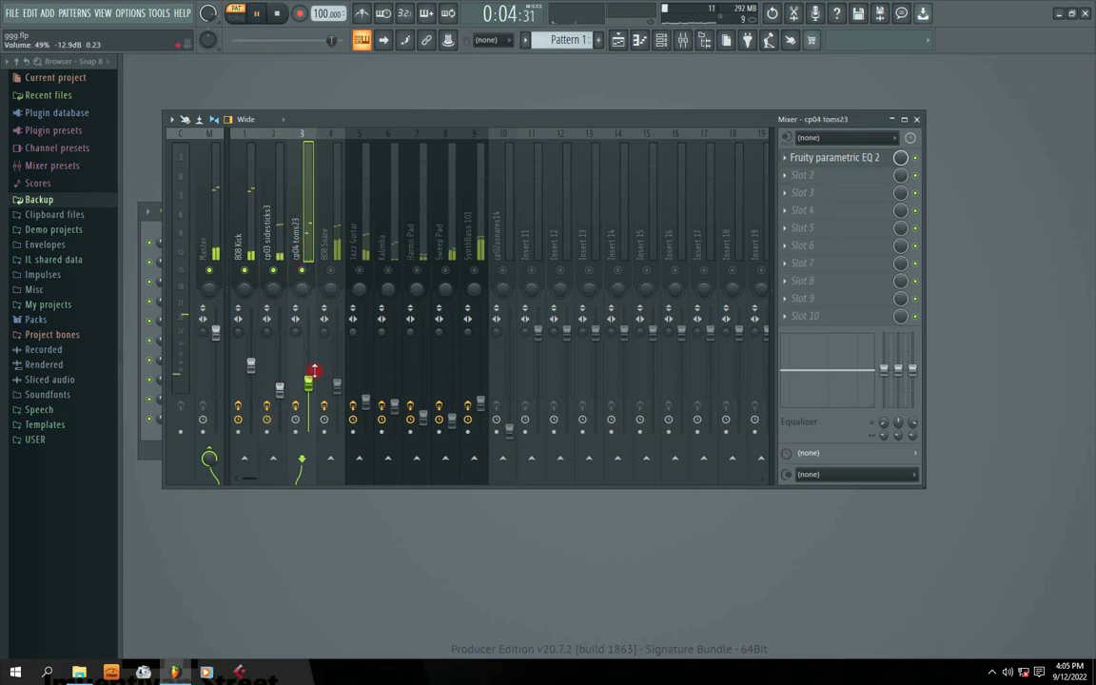
pyautogui.click(801, 184)
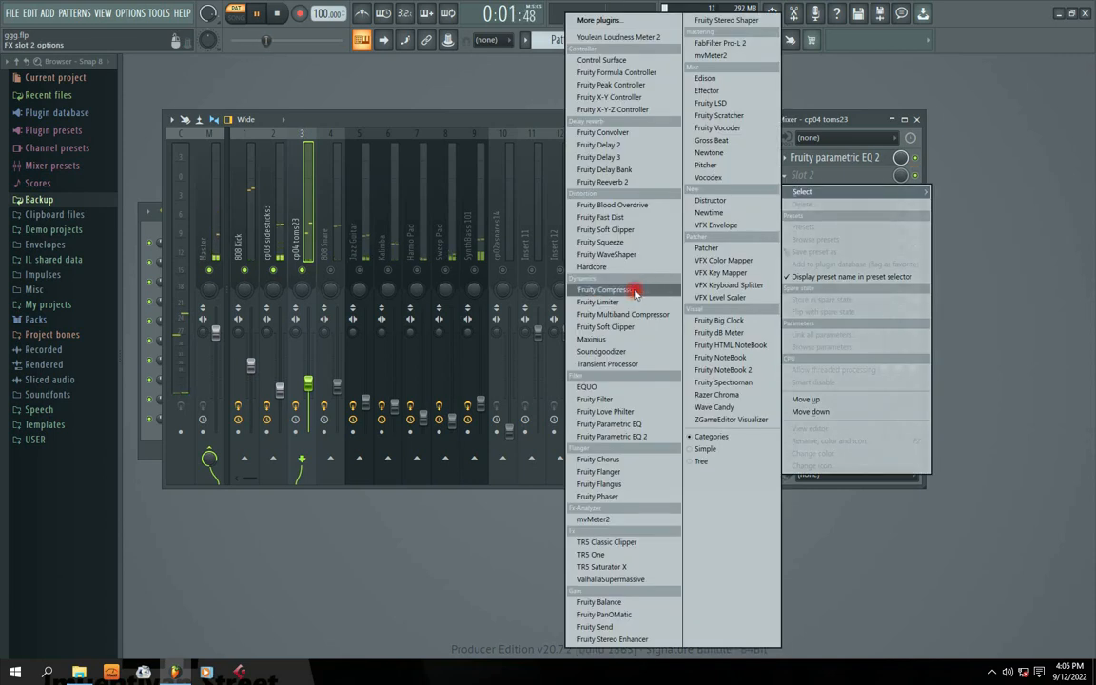
pyautogui.click(604, 291)
pyautogui.moveTo(167, 166)
pyautogui.mouseDown()
pyautogui.moveTo(167, 195)
pyautogui.moveTo(166, 183)
pyautogui.mouseUp()
pyautogui.click(470, 139)
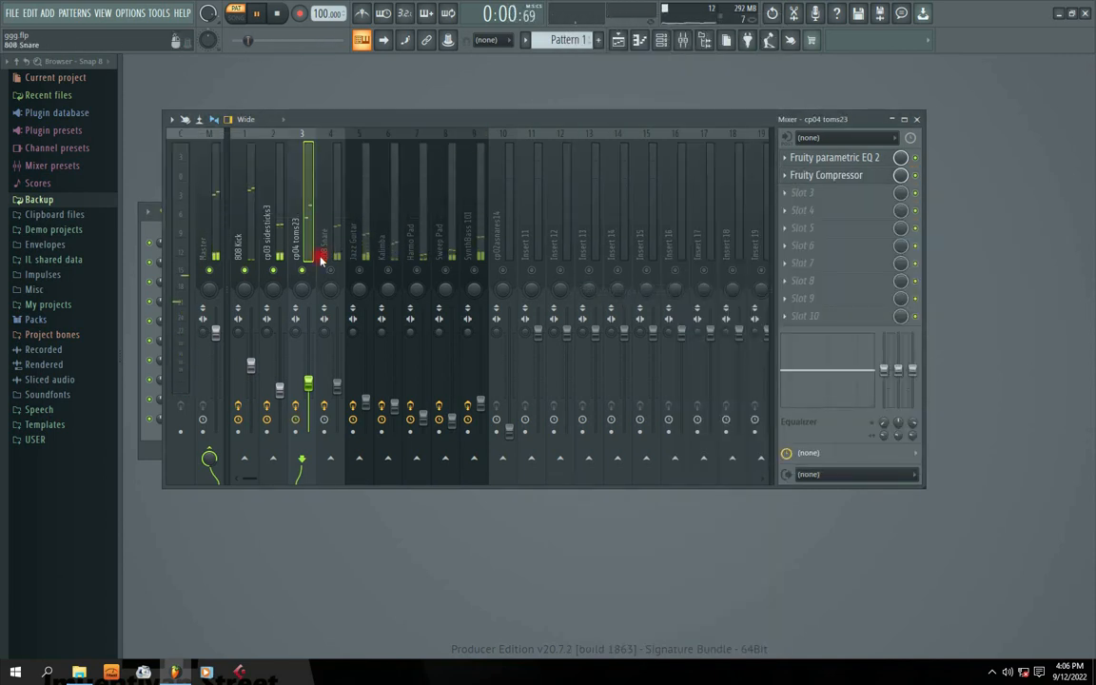
# Unmute all mixer tracks and rebalance them during playback: slightly lower 808 Kick and SynthBass 101, and raise sidesticks3, Jazz Guitar, Kalimba, Harmo Pad and Sweep Pad.
pyautogui.rightClick(328, 273)
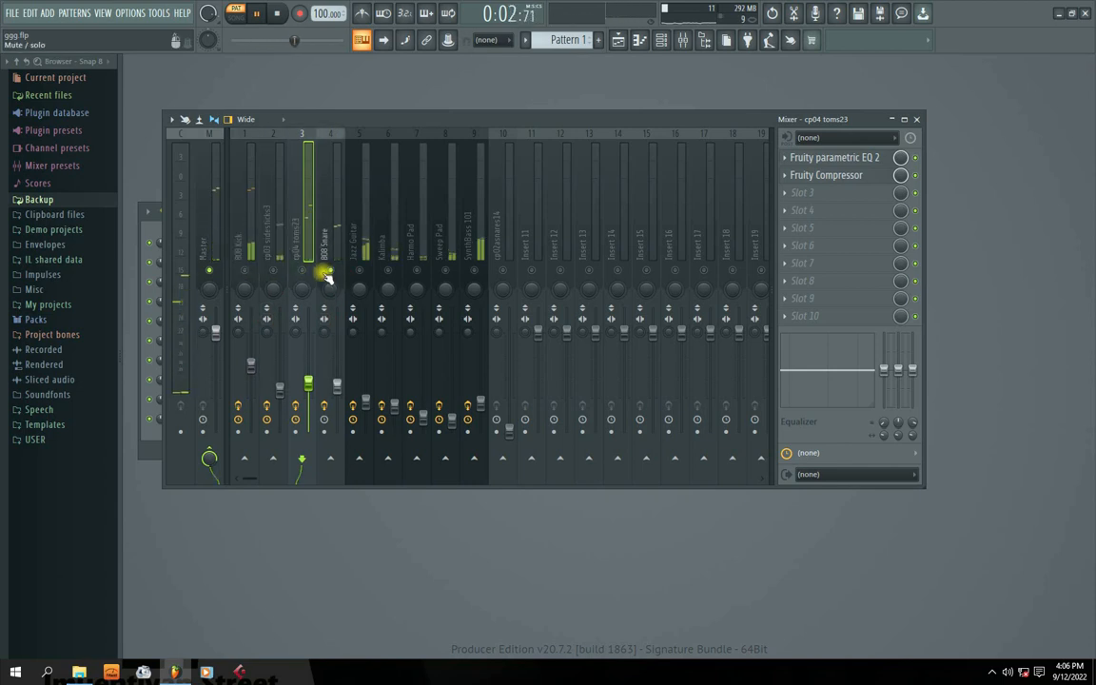
pyautogui.rightClick(331, 272)
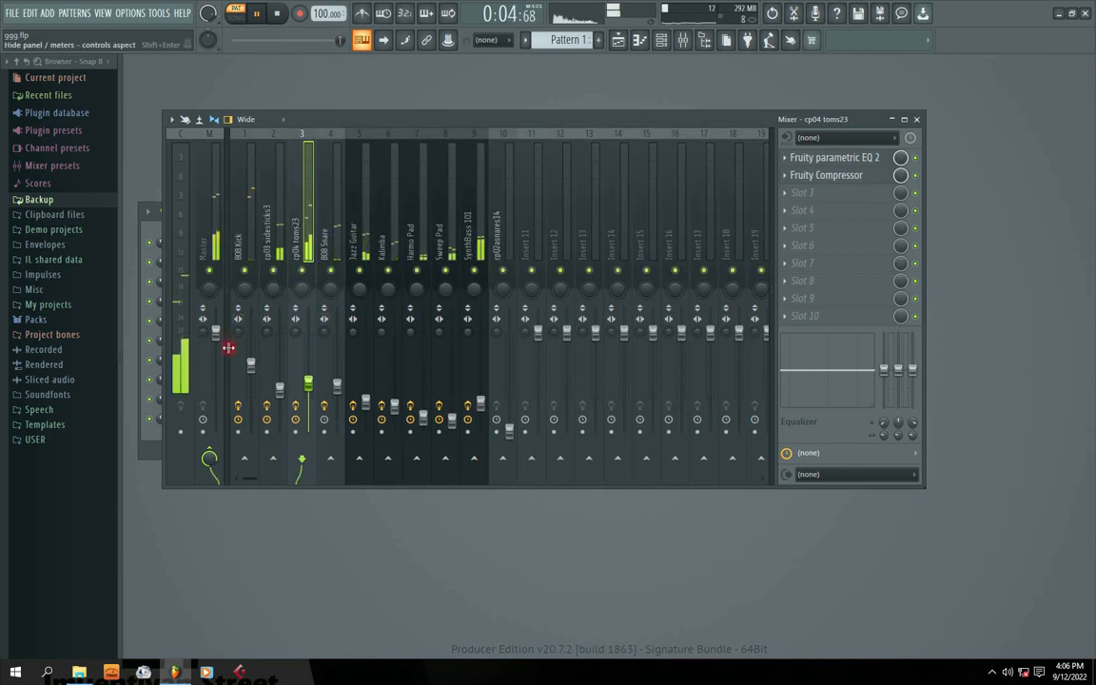
pyautogui.moveTo(251, 365); pyautogui.dragTo(365, 397)
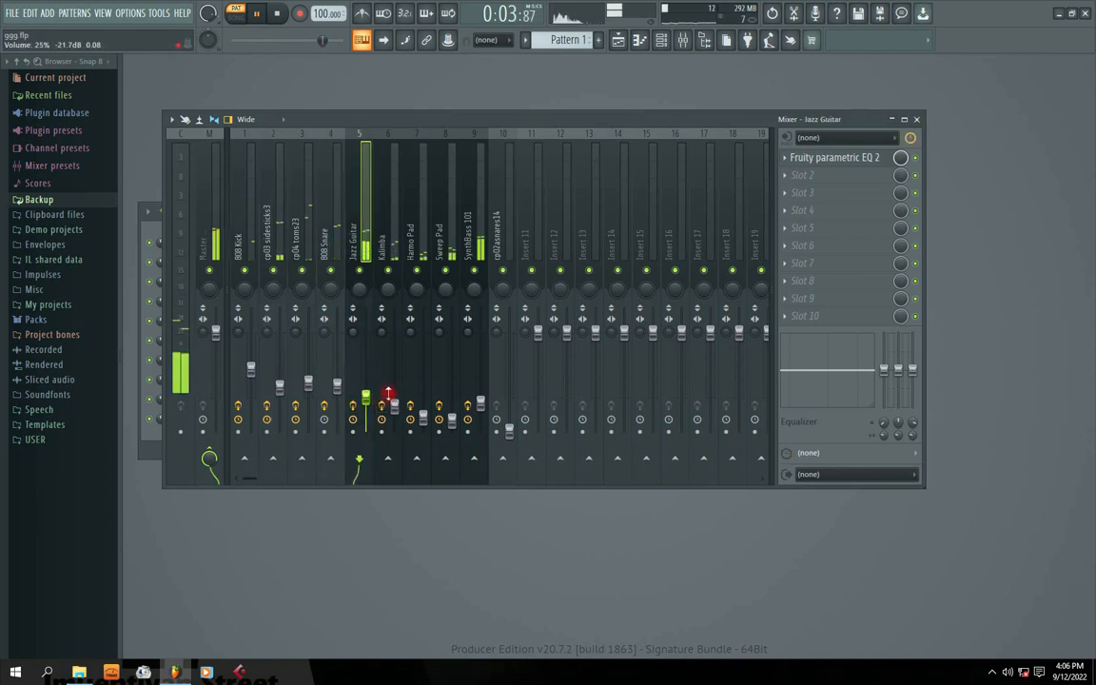
pyautogui.click(381, 244)
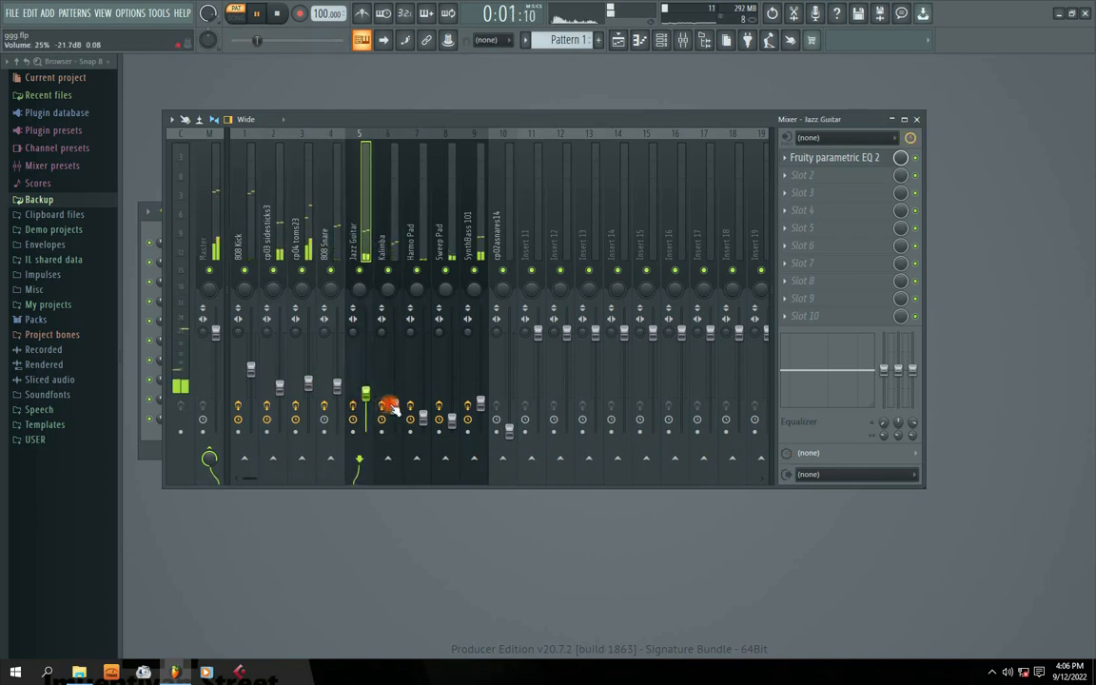
pyautogui.moveTo(394, 406); pyautogui.dragTo(481, 408)
pyautogui.press('space')
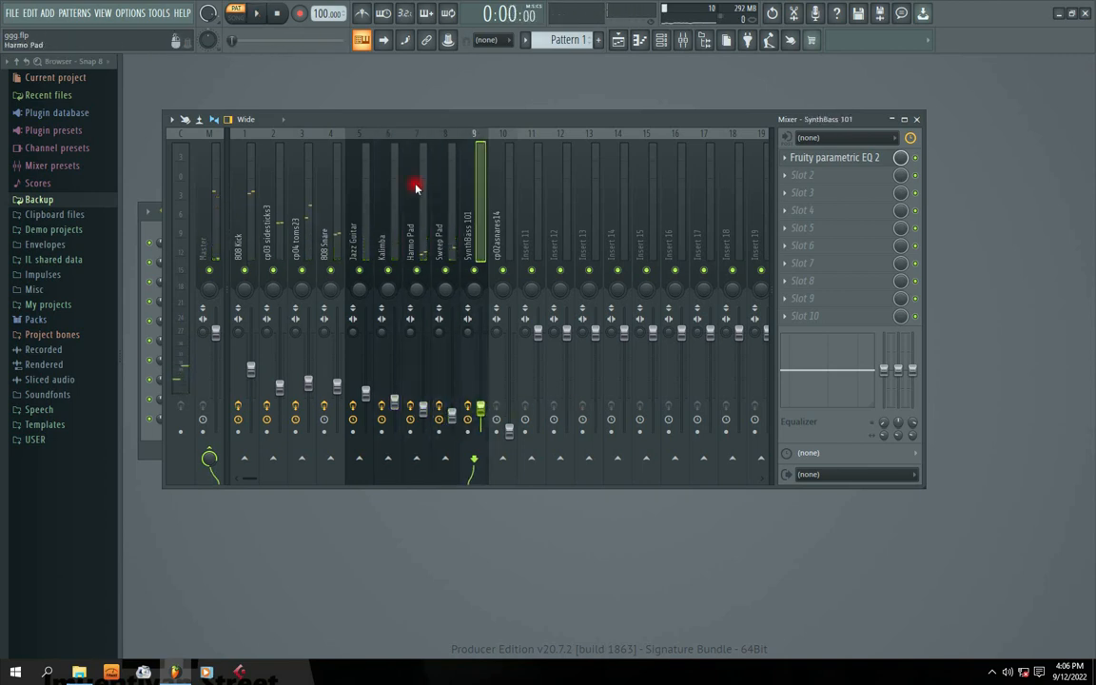
# Move the mixer window to uncover the channel rack's instrument names and select the Master track.
pyautogui.moveTo(342, 125); pyautogui.dragTo(448, 157)
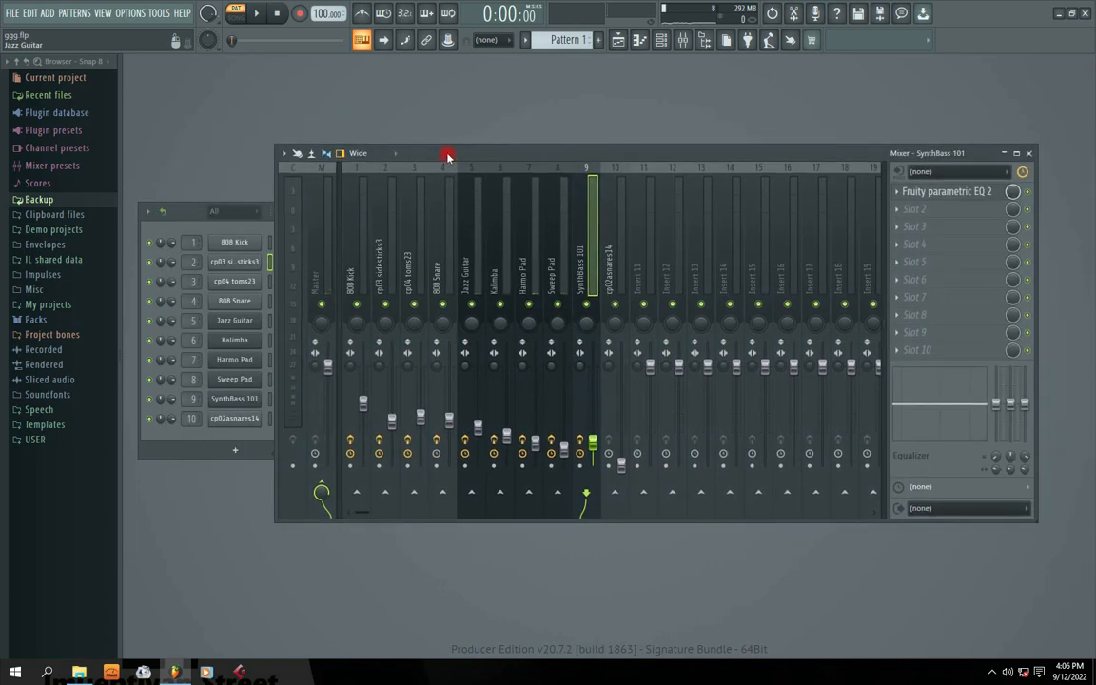
pyautogui.click(326, 242)
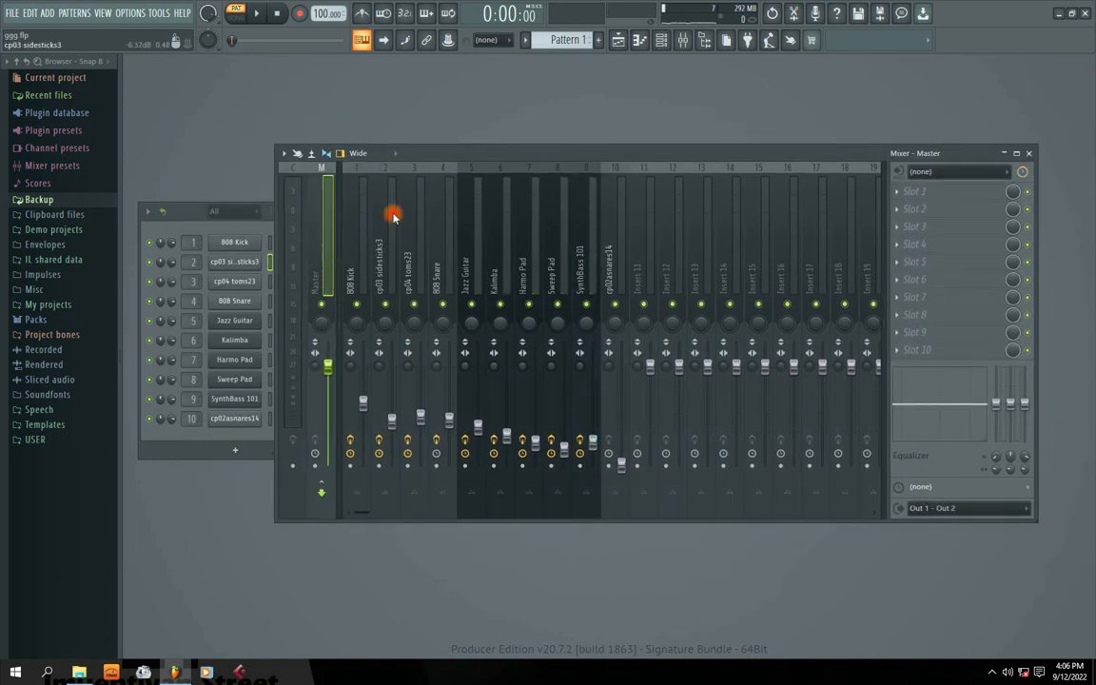
pyautogui.moveTo(518, 158); pyautogui.dragTo(540, 155)
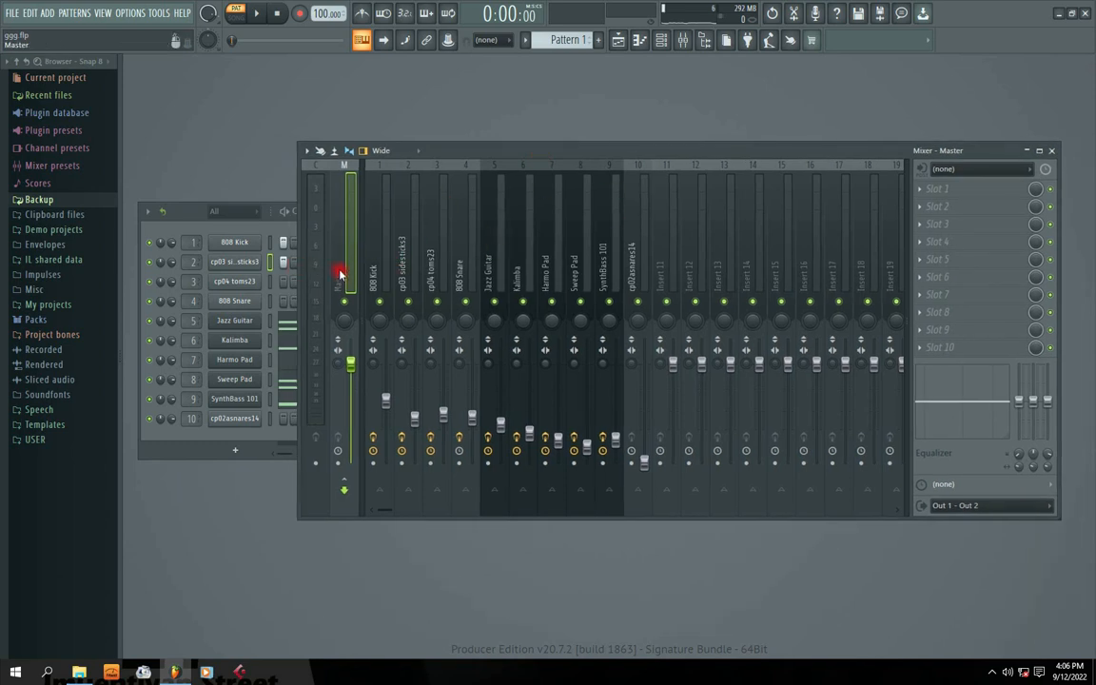
pyautogui.moveTo(784, 152); pyautogui.dragTo(756, 178)
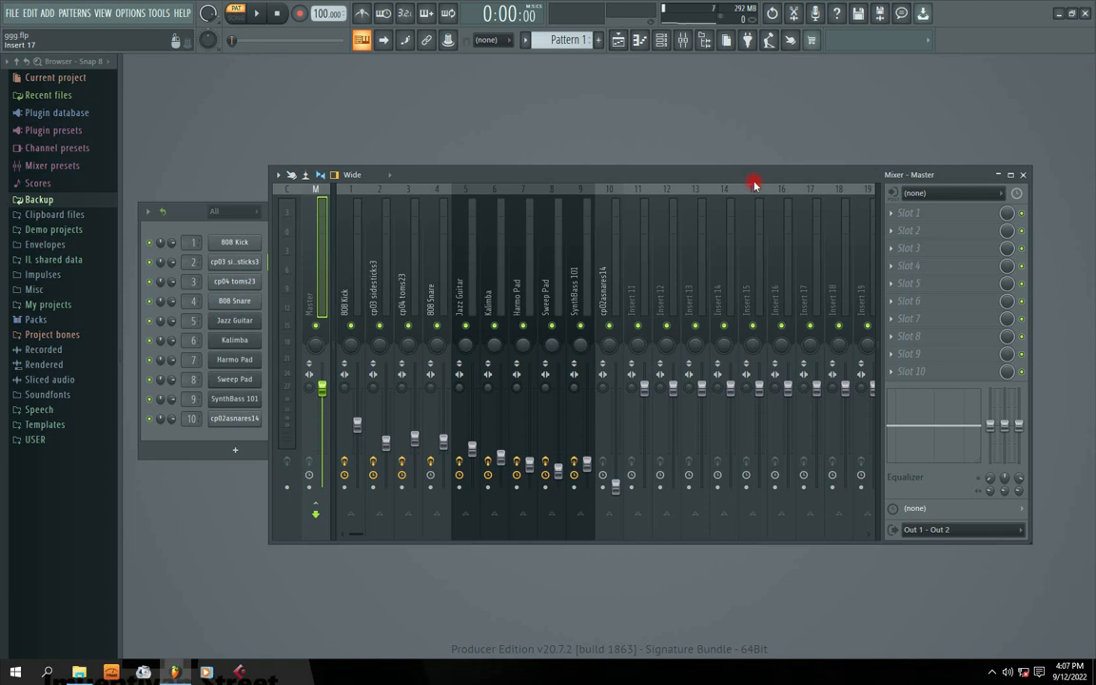
# Play the full mix of Pattern 1 to hear the final balance, then stop playback and show the hidden system tray icons.
pyautogui.press('space')
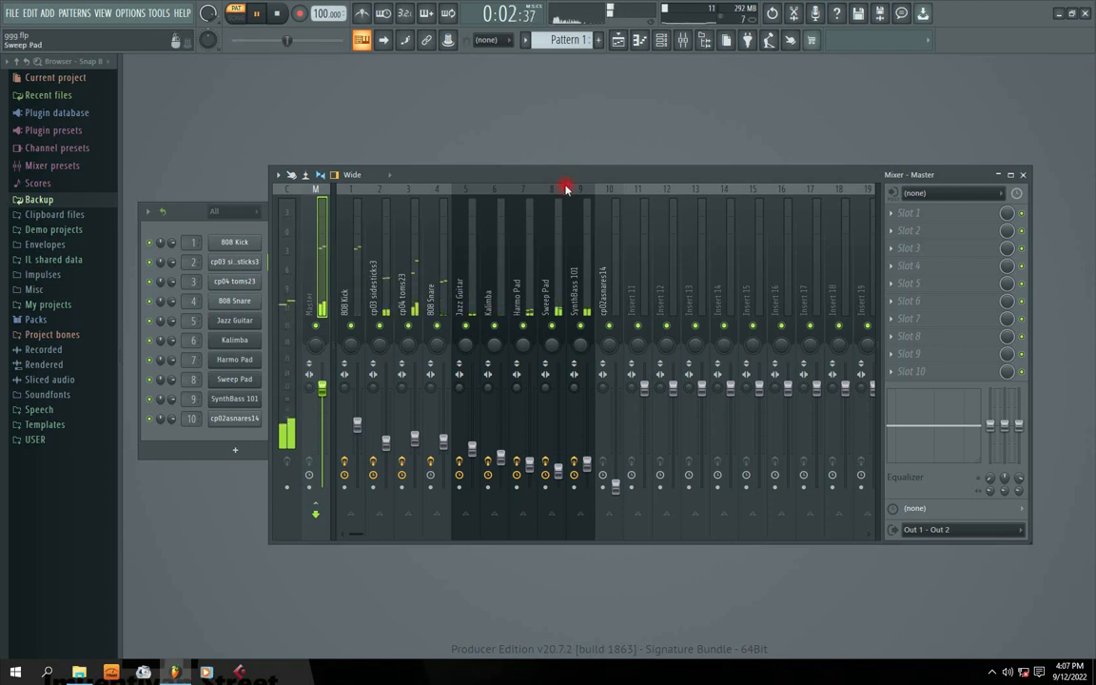
pyautogui.moveTo(568, 176)
pyautogui.mouseDown()
pyautogui.moveTo(574, 164)
pyautogui.moveTo(565, 178)
pyautogui.mouseUp()
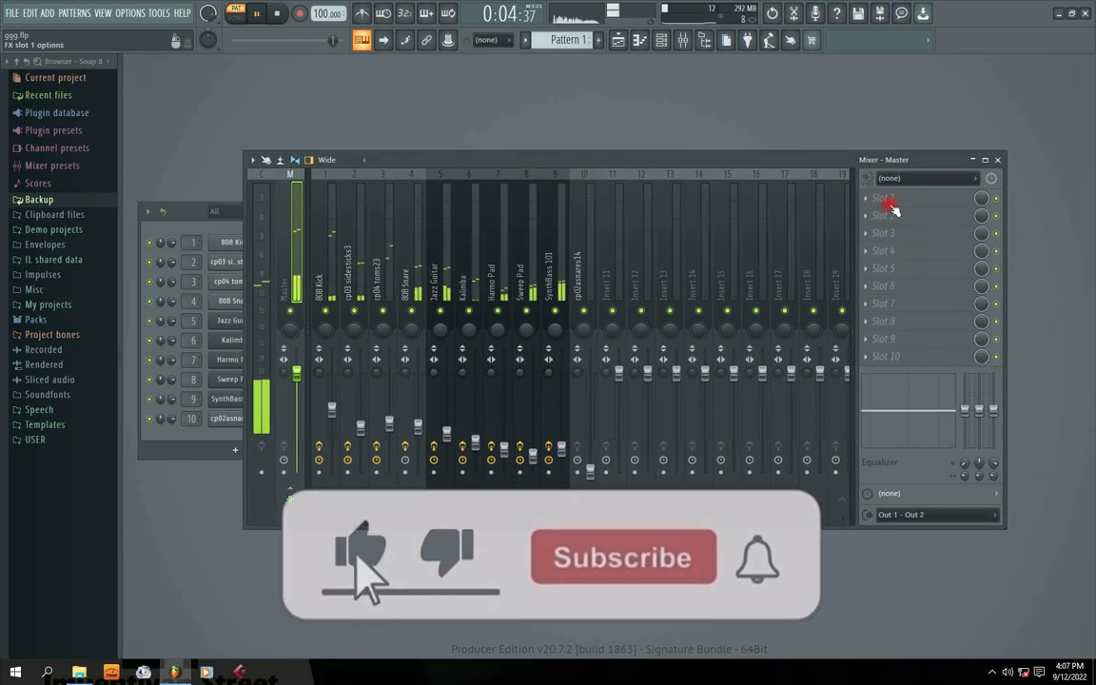
pyautogui.click(992, 673)
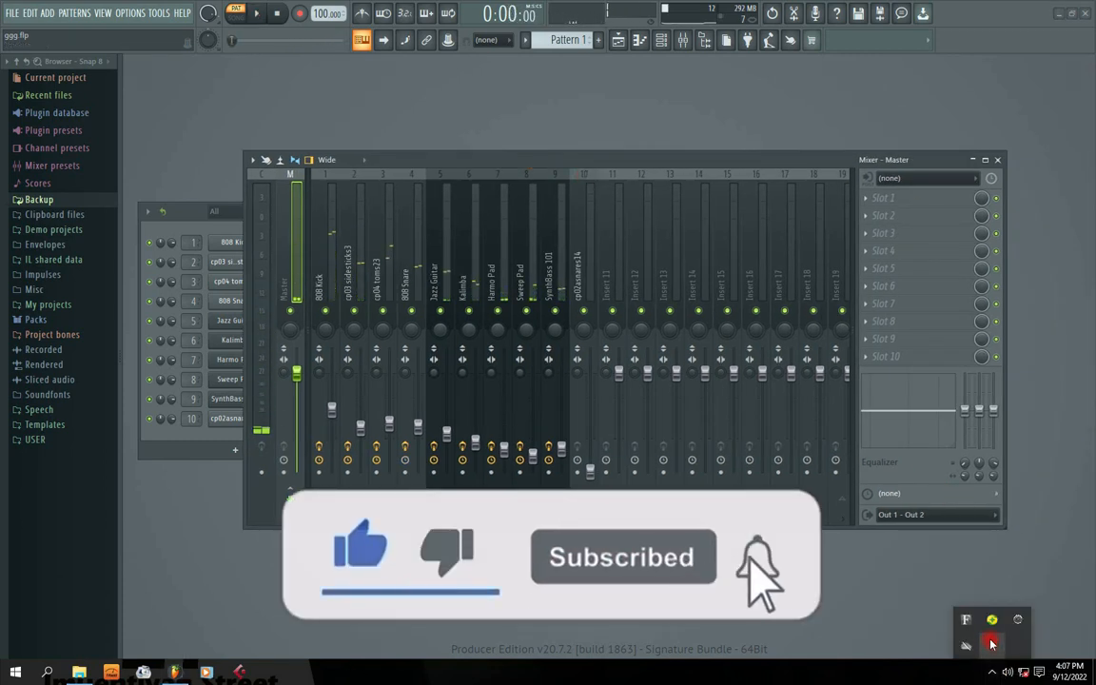